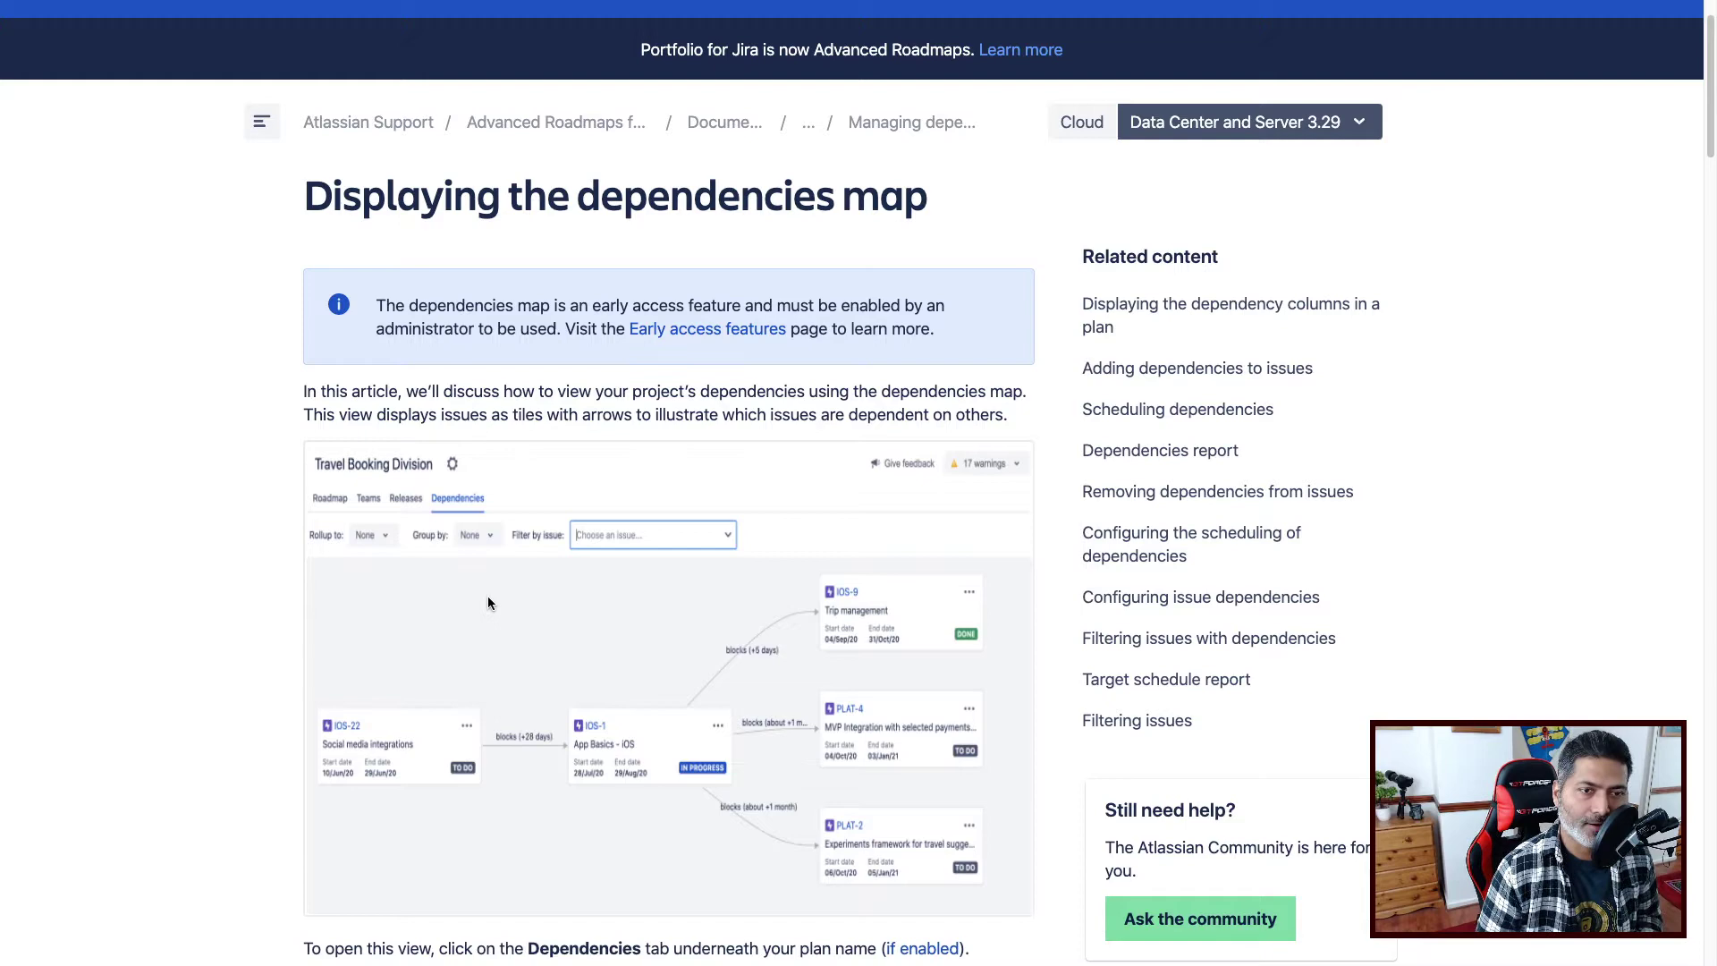
scroll(490, 613, down, 5)
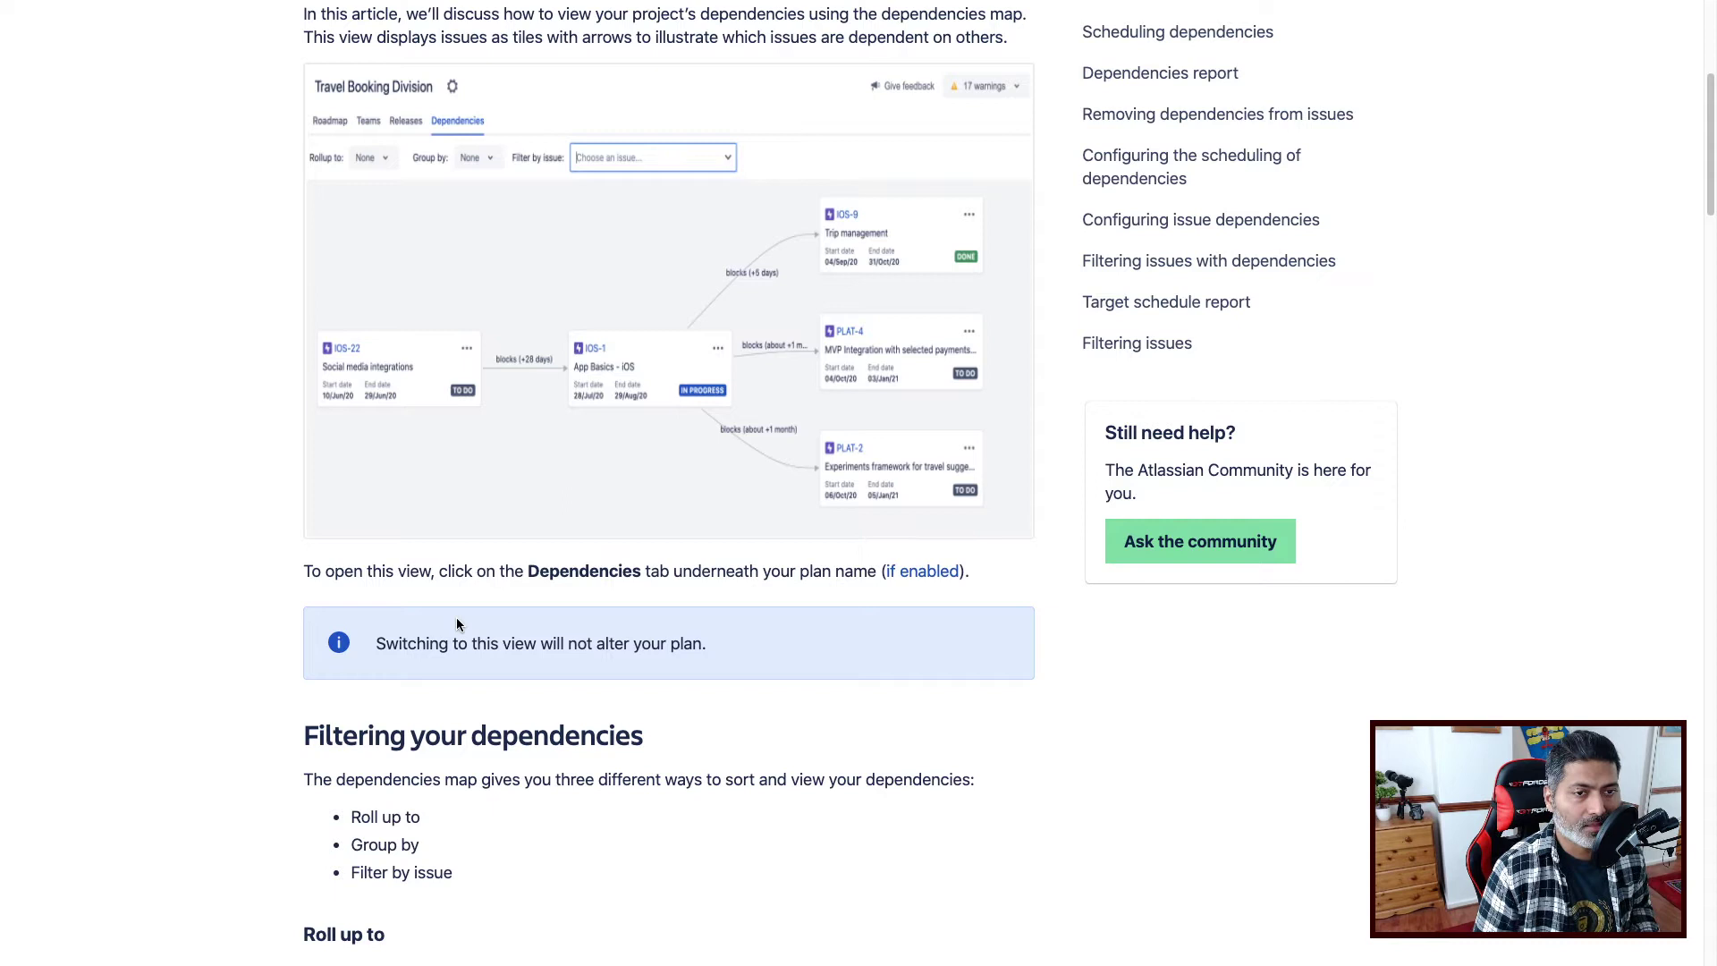
scroll(467, 633, down, 1)
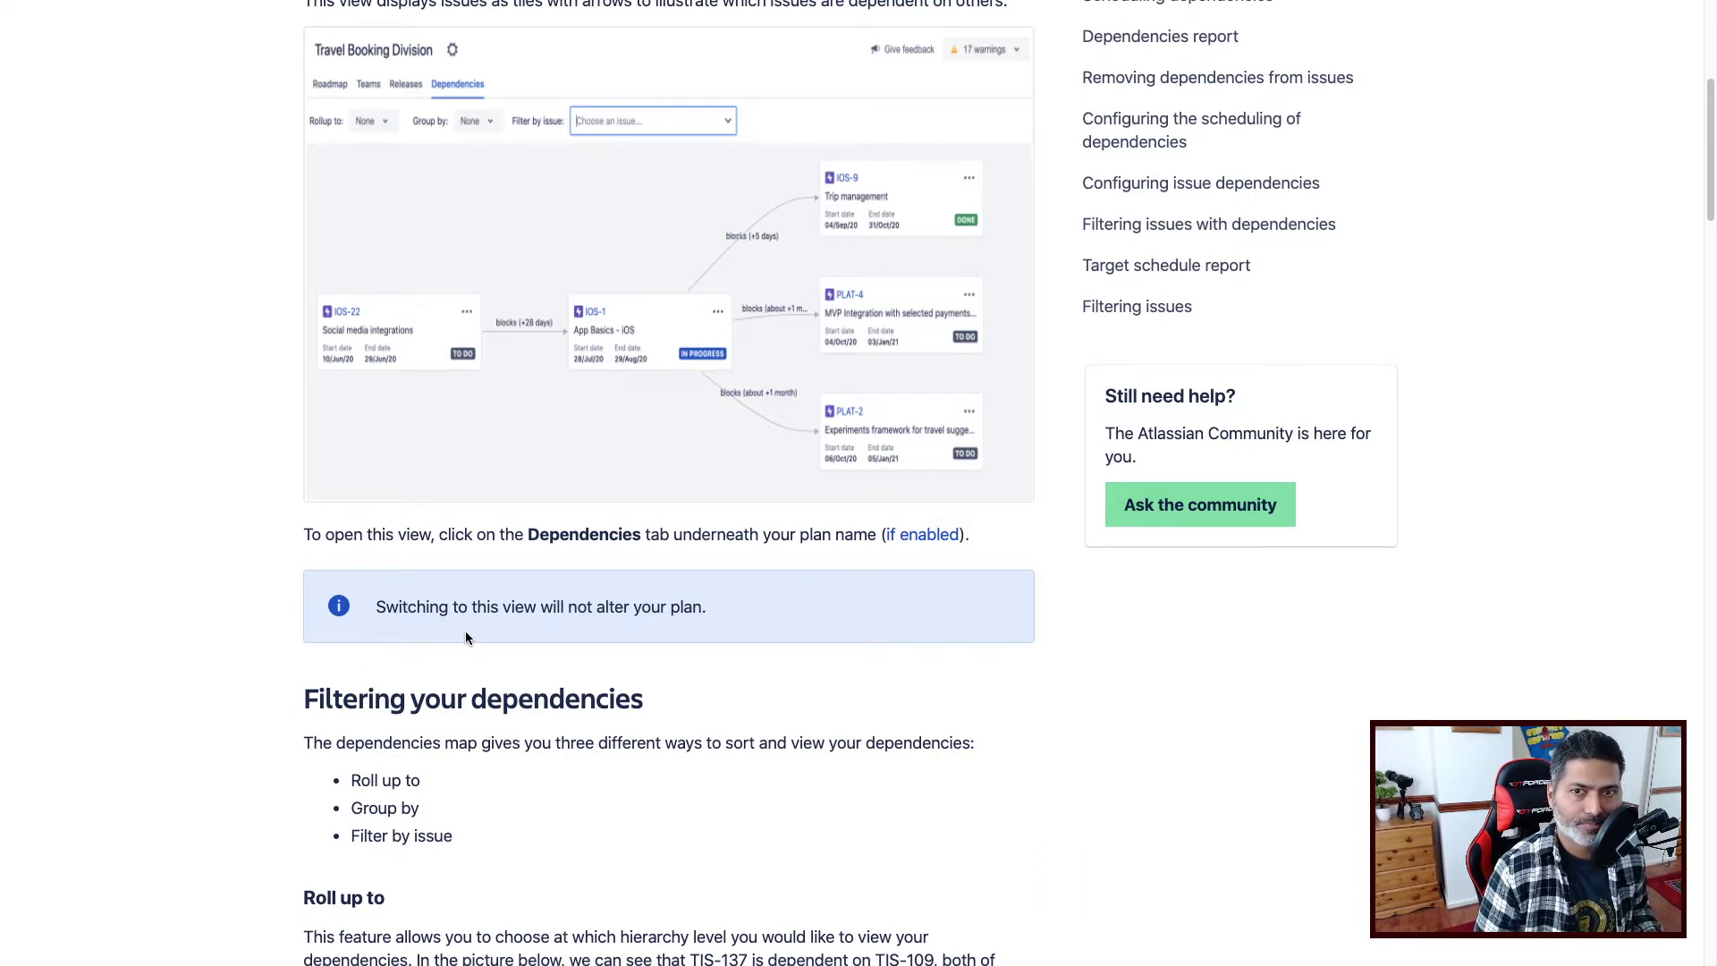
scroll(465, 637, down, 7)
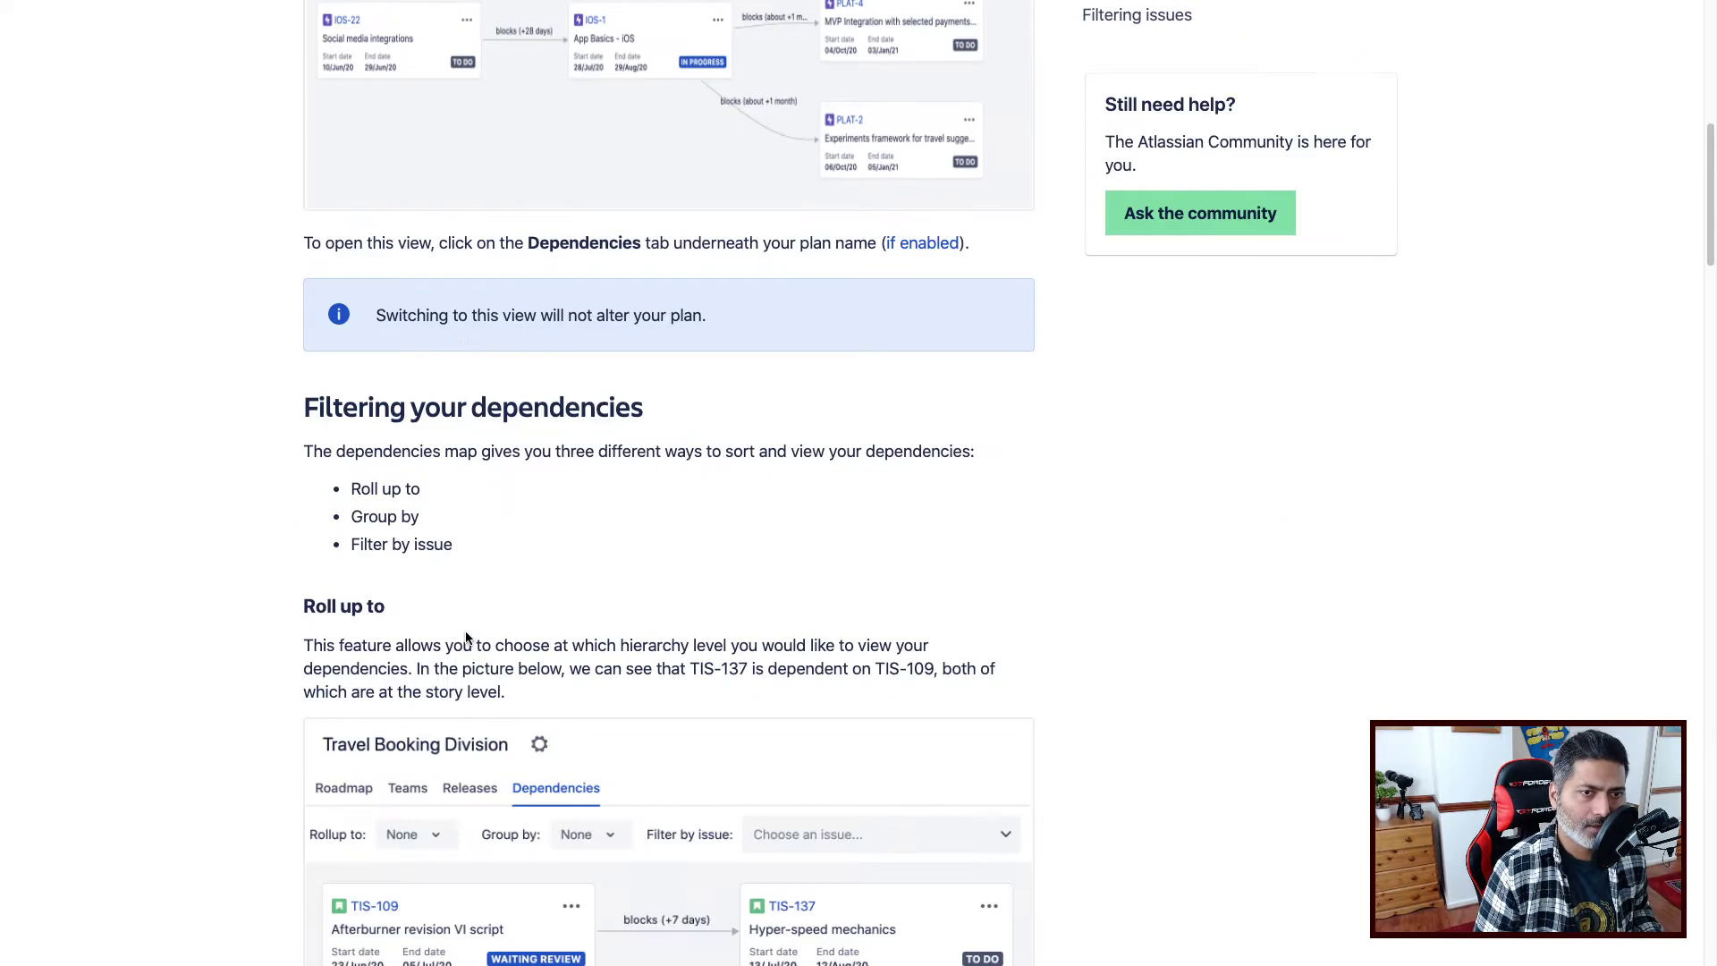
scroll(465, 637, down, 4)
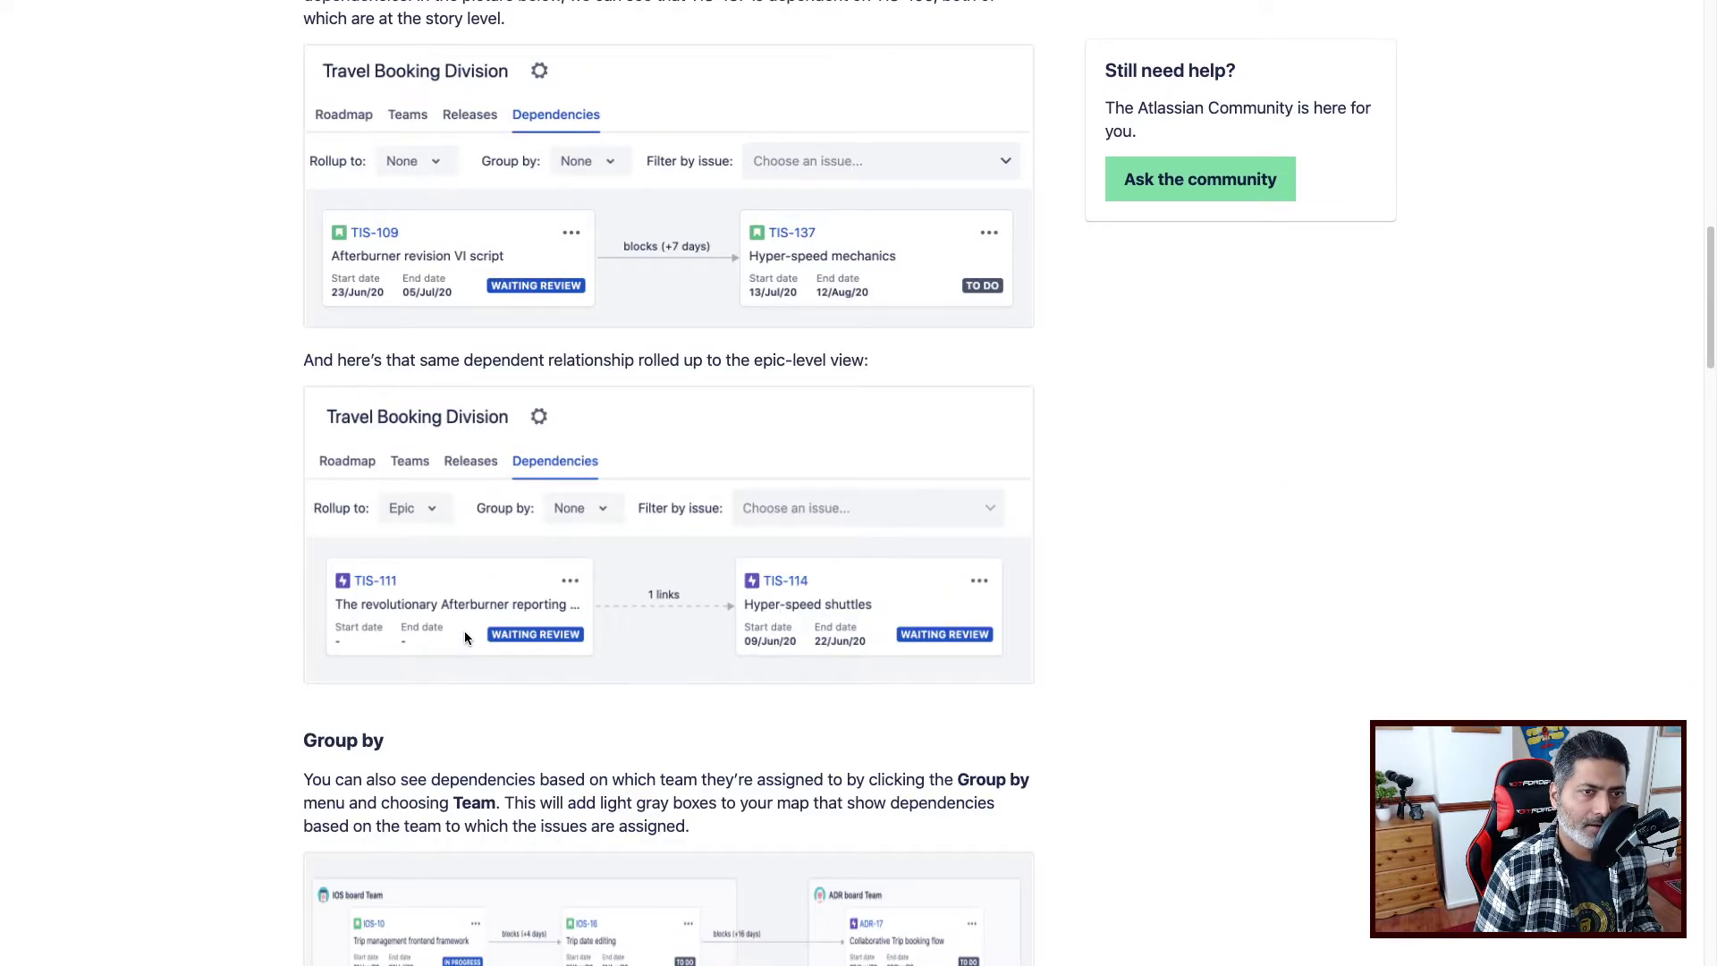
scroll(464, 637, down, 6)
scroll(465, 635, down, 20)
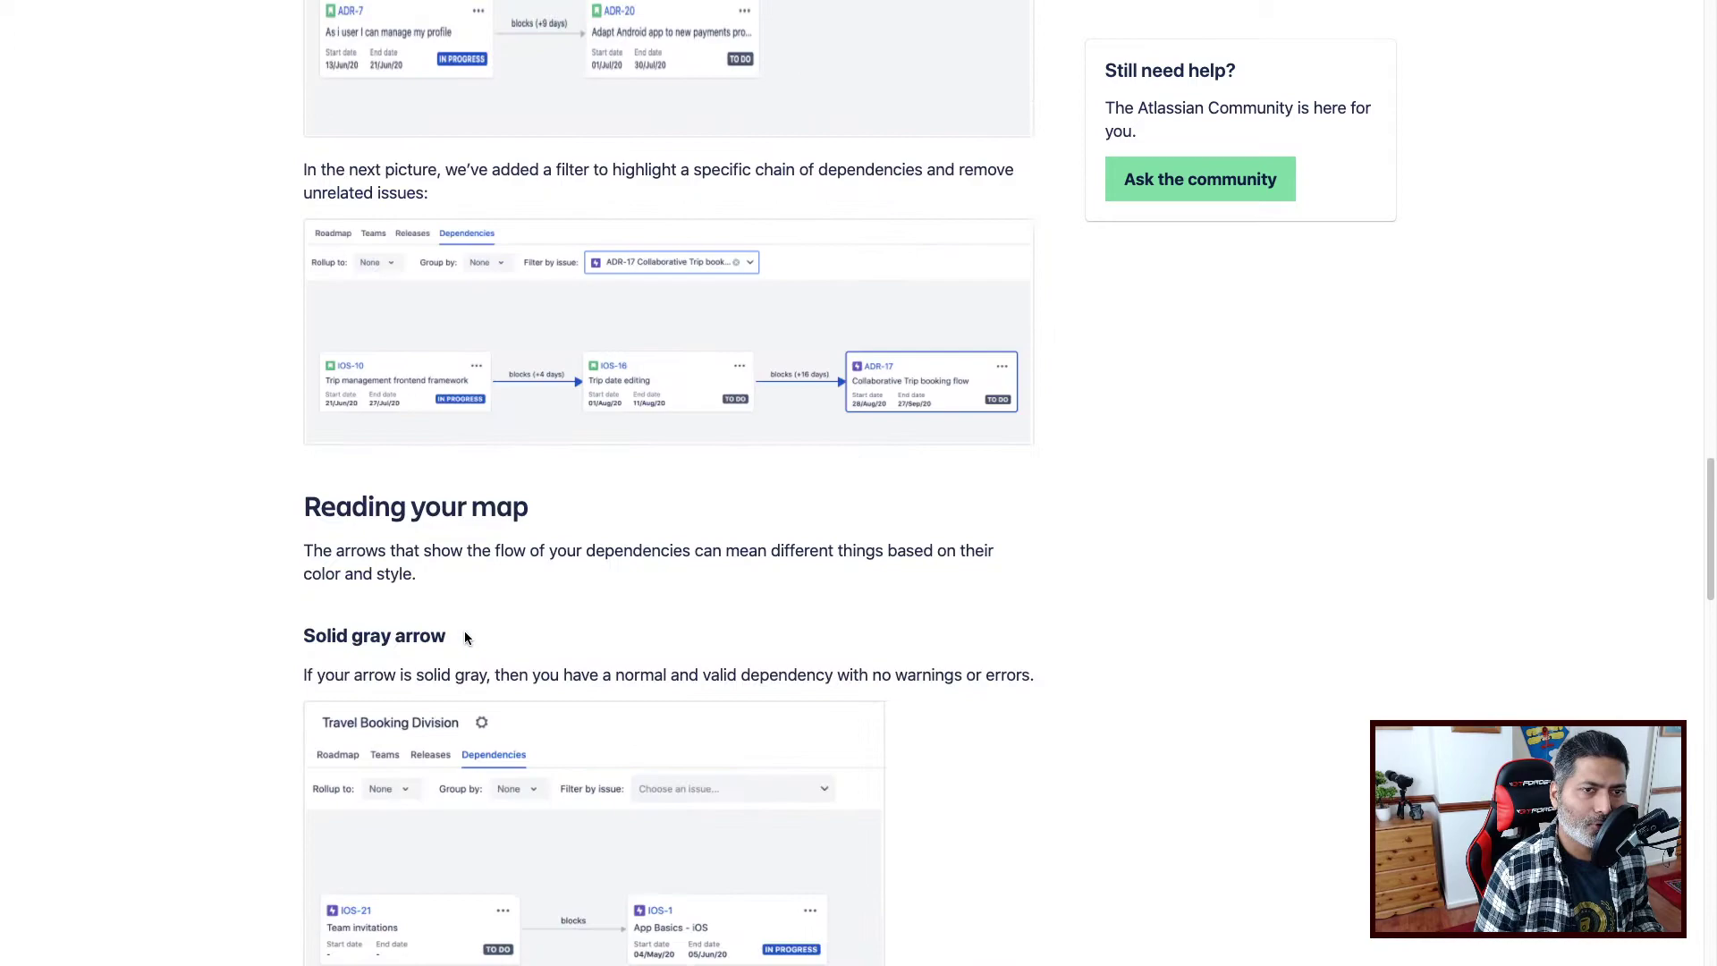
scroll(465, 635, down, 6)
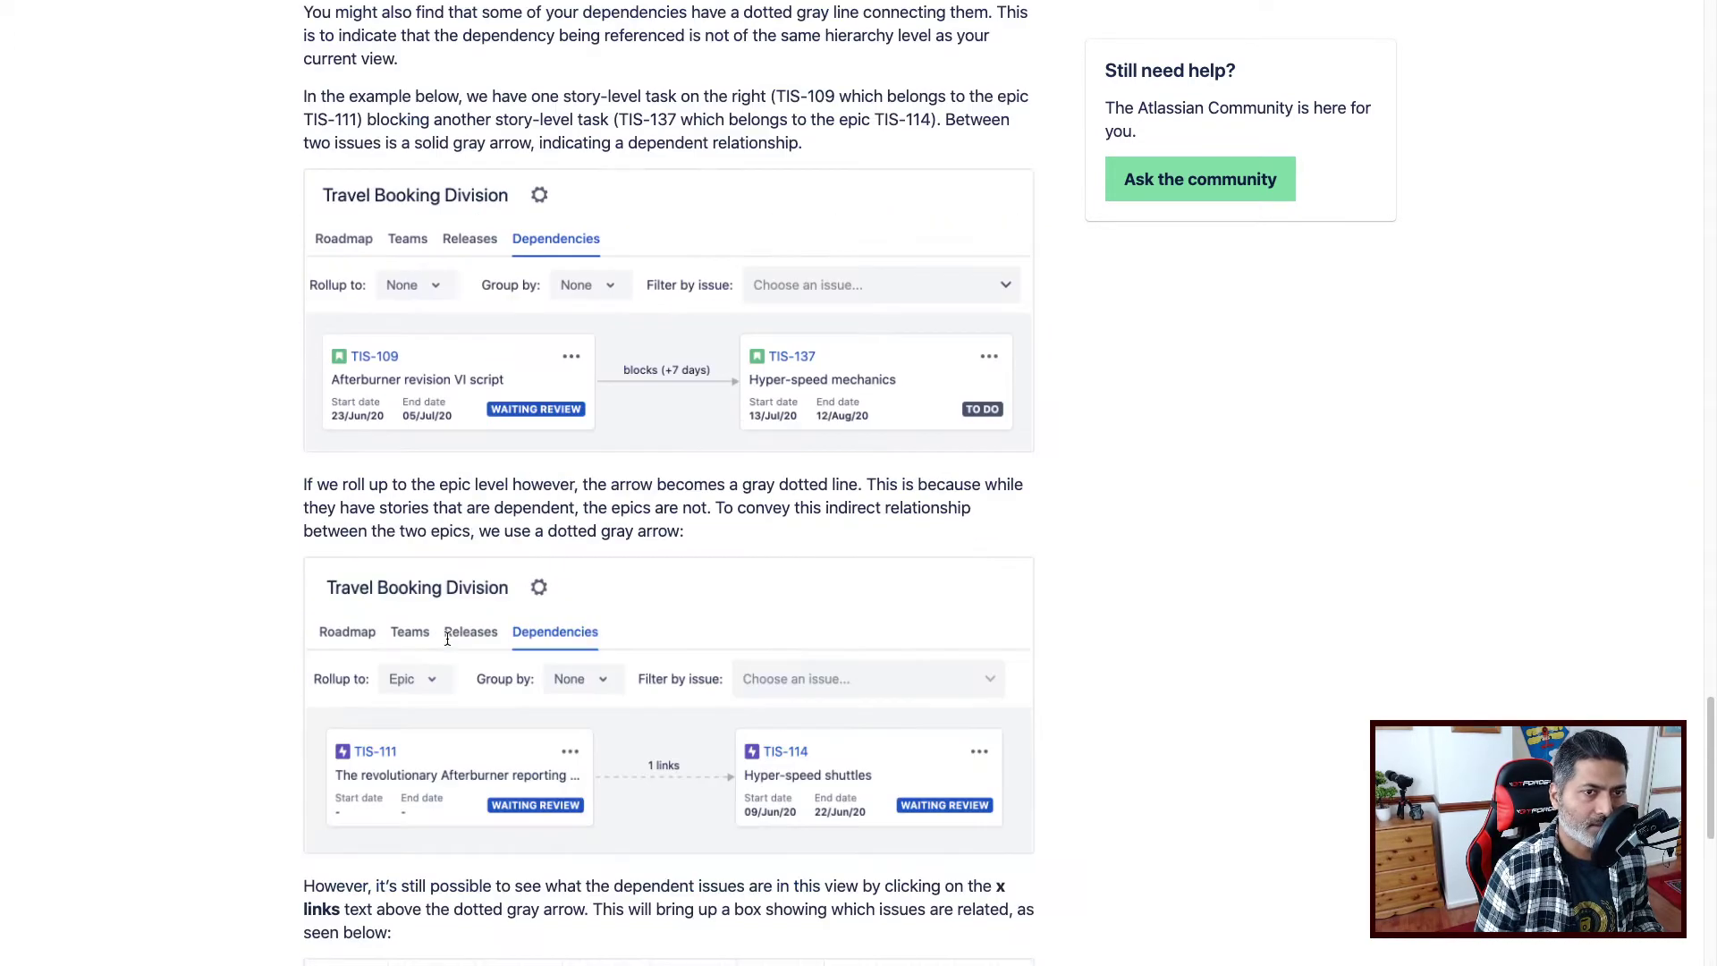
scroll(447, 642, down, 7)
scroll(447, 644, up, 20)
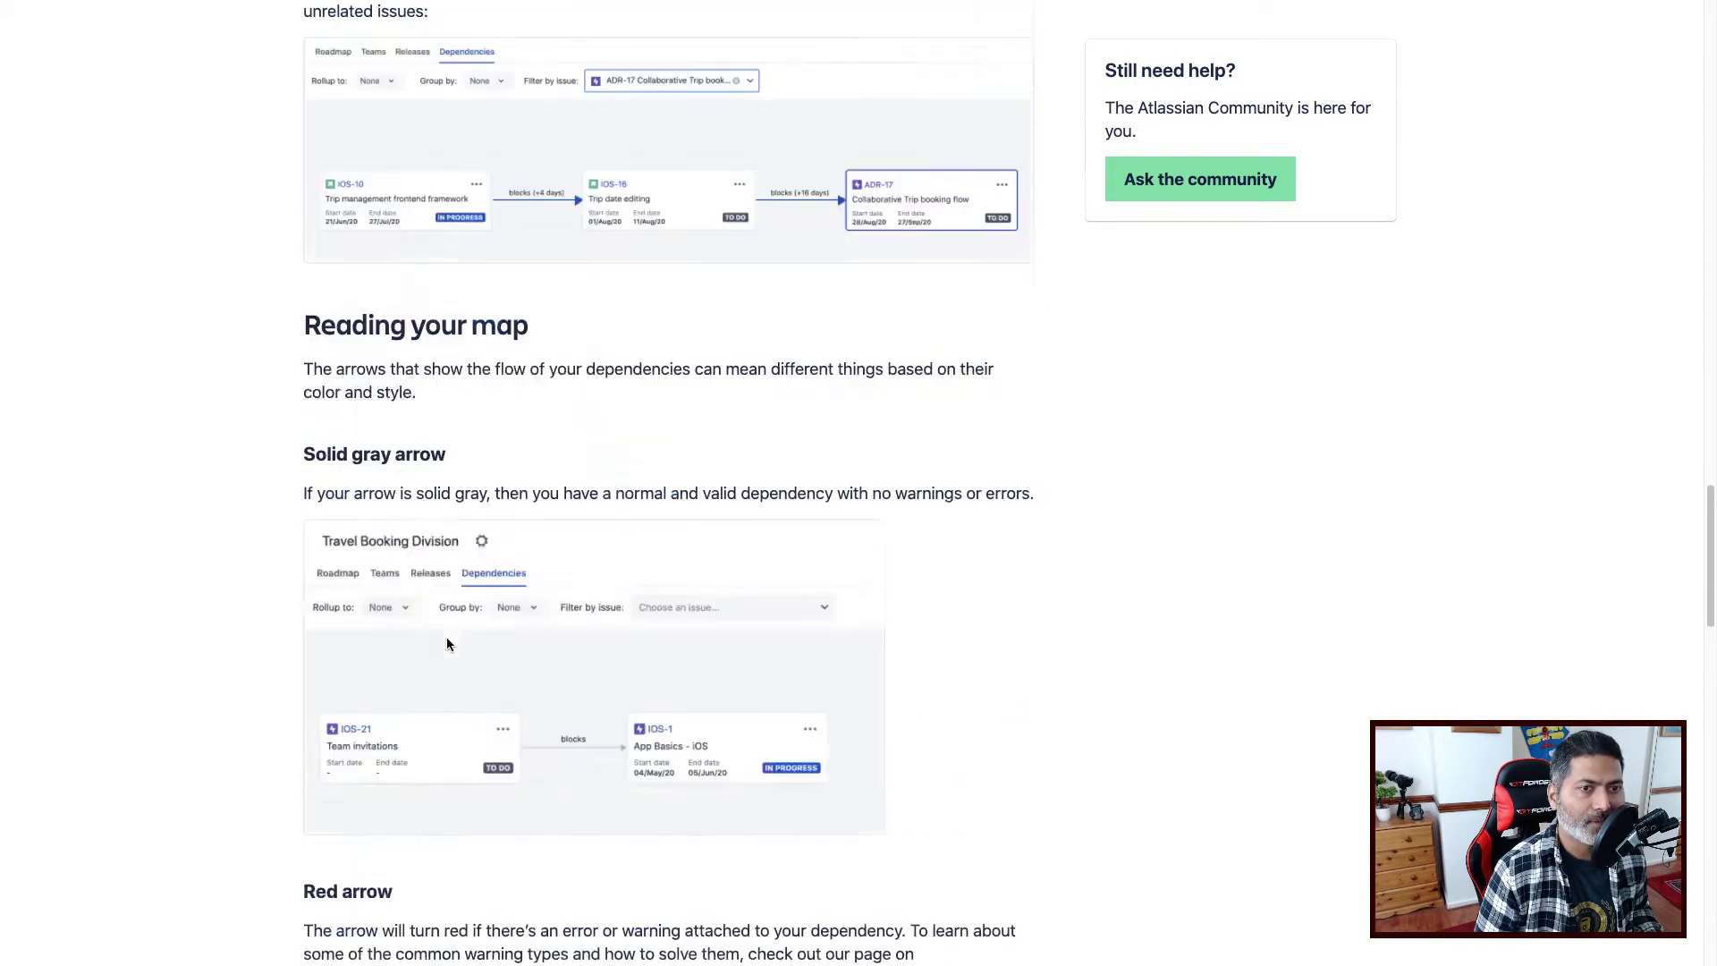
scroll(447, 644, down, 19)
scroll(448, 644, down, 2)
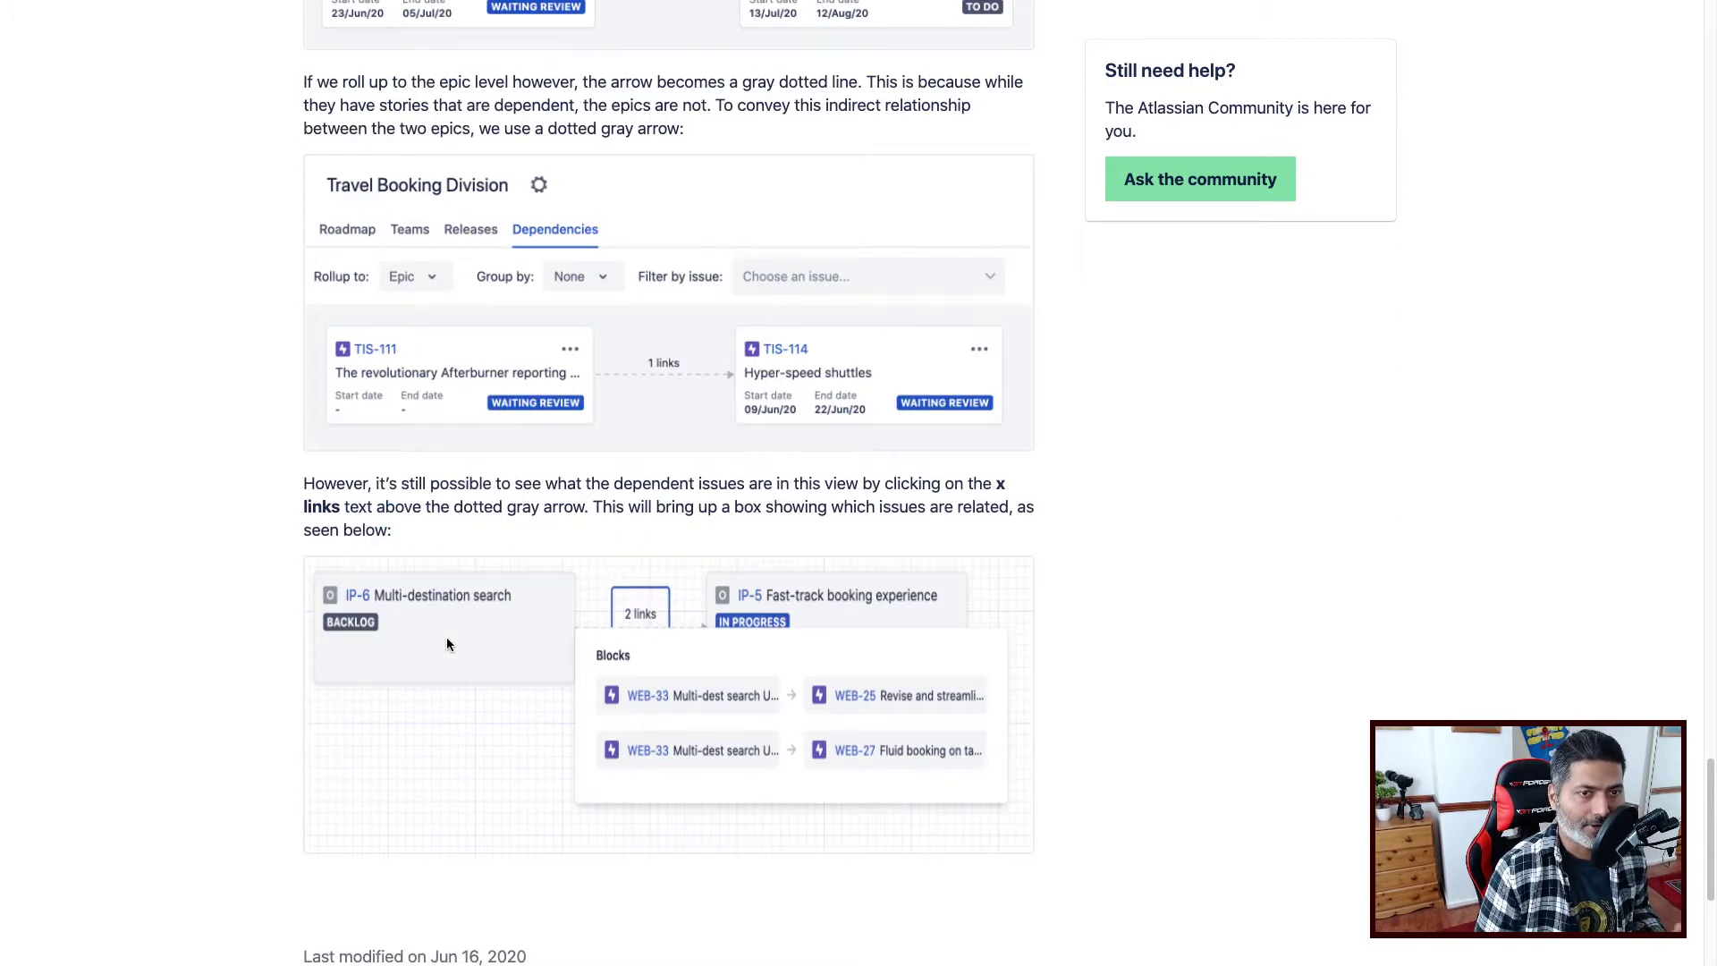
scroll(447, 644, up, 20)
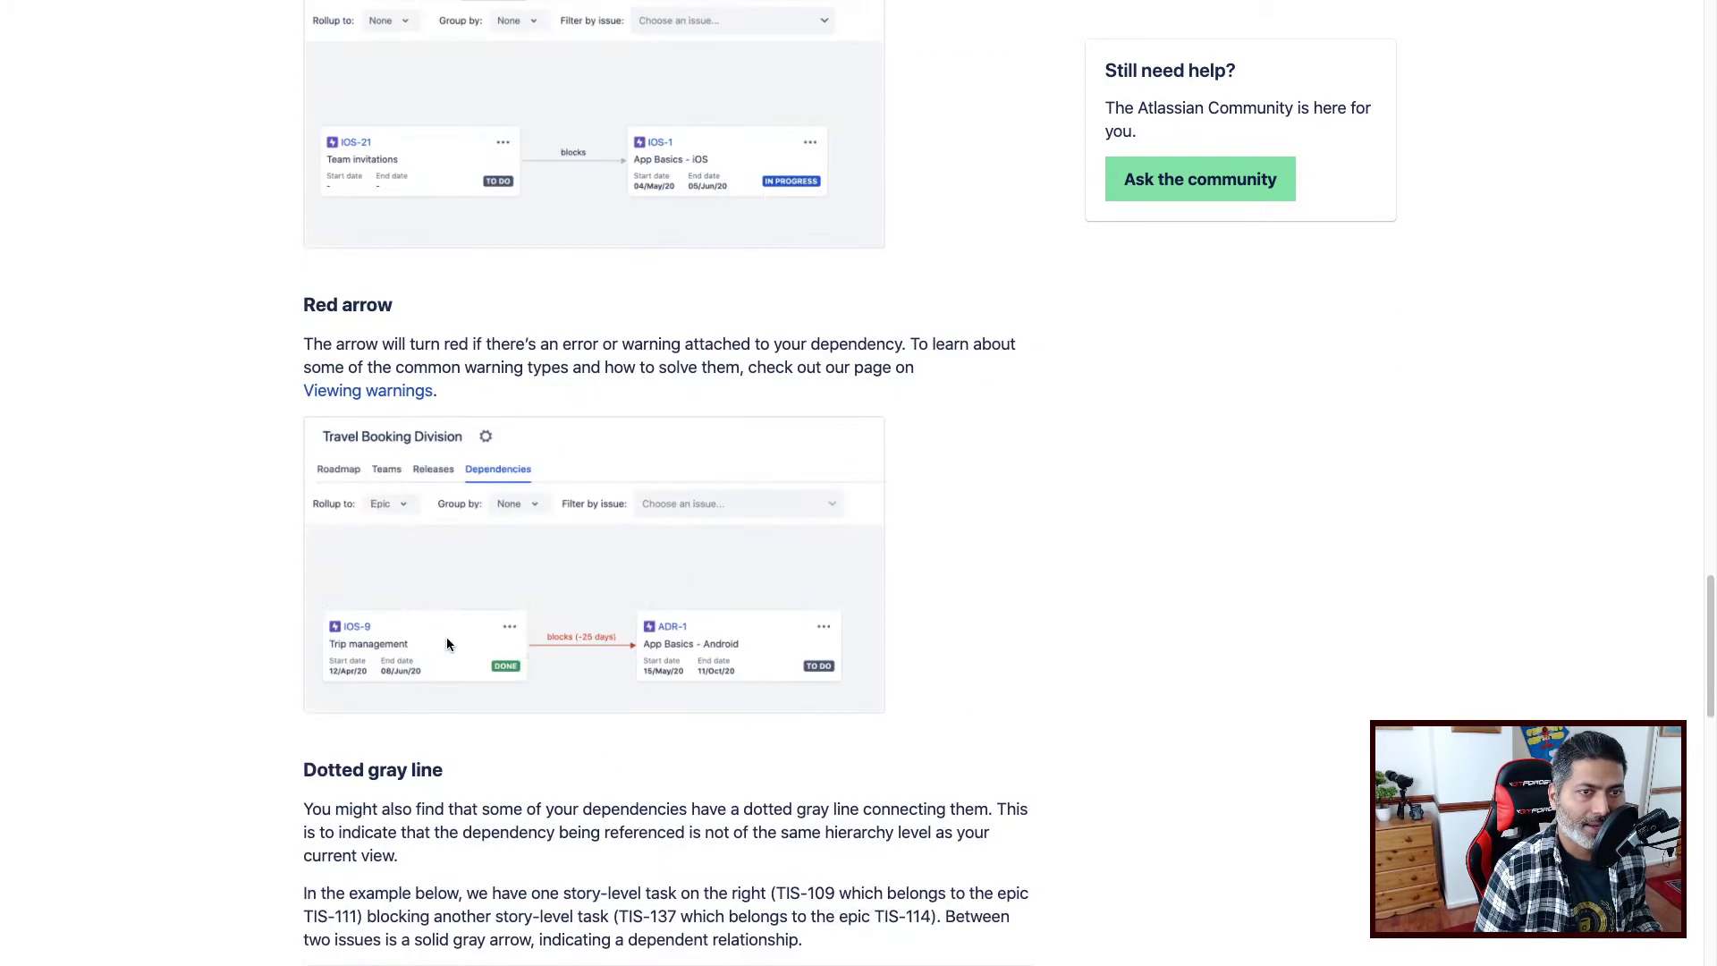
scroll(447, 644, up, 20)
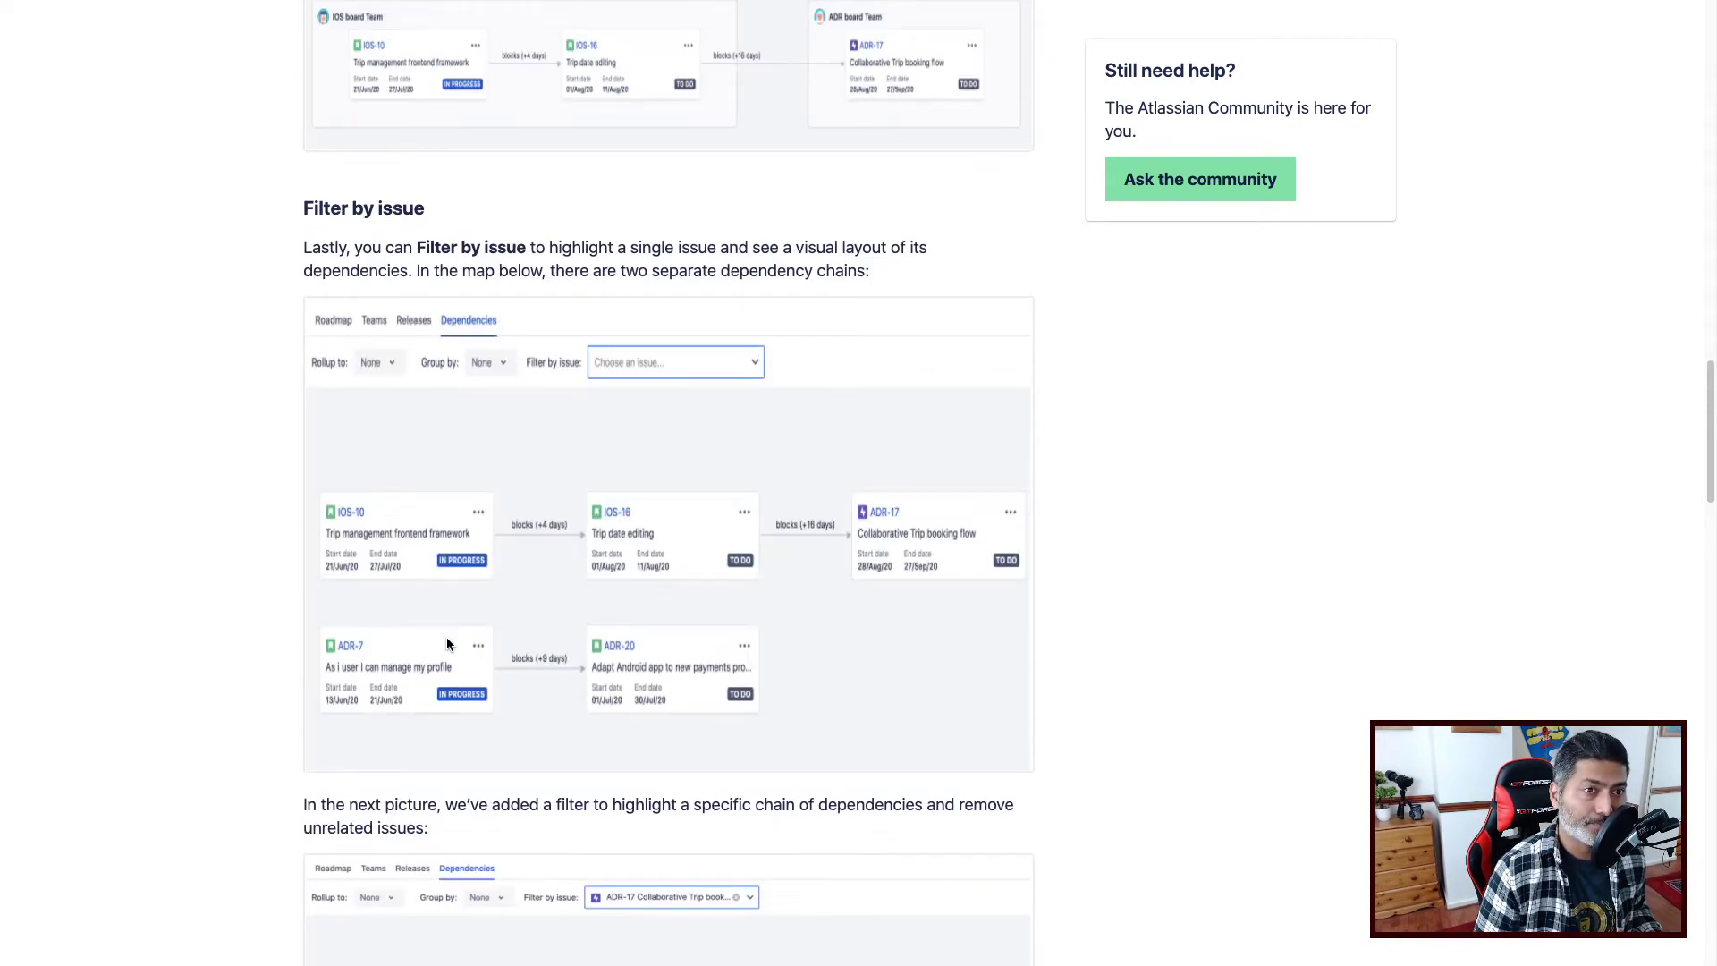
scroll(447, 644, down, 2)
scroll(447, 644, up, 11)
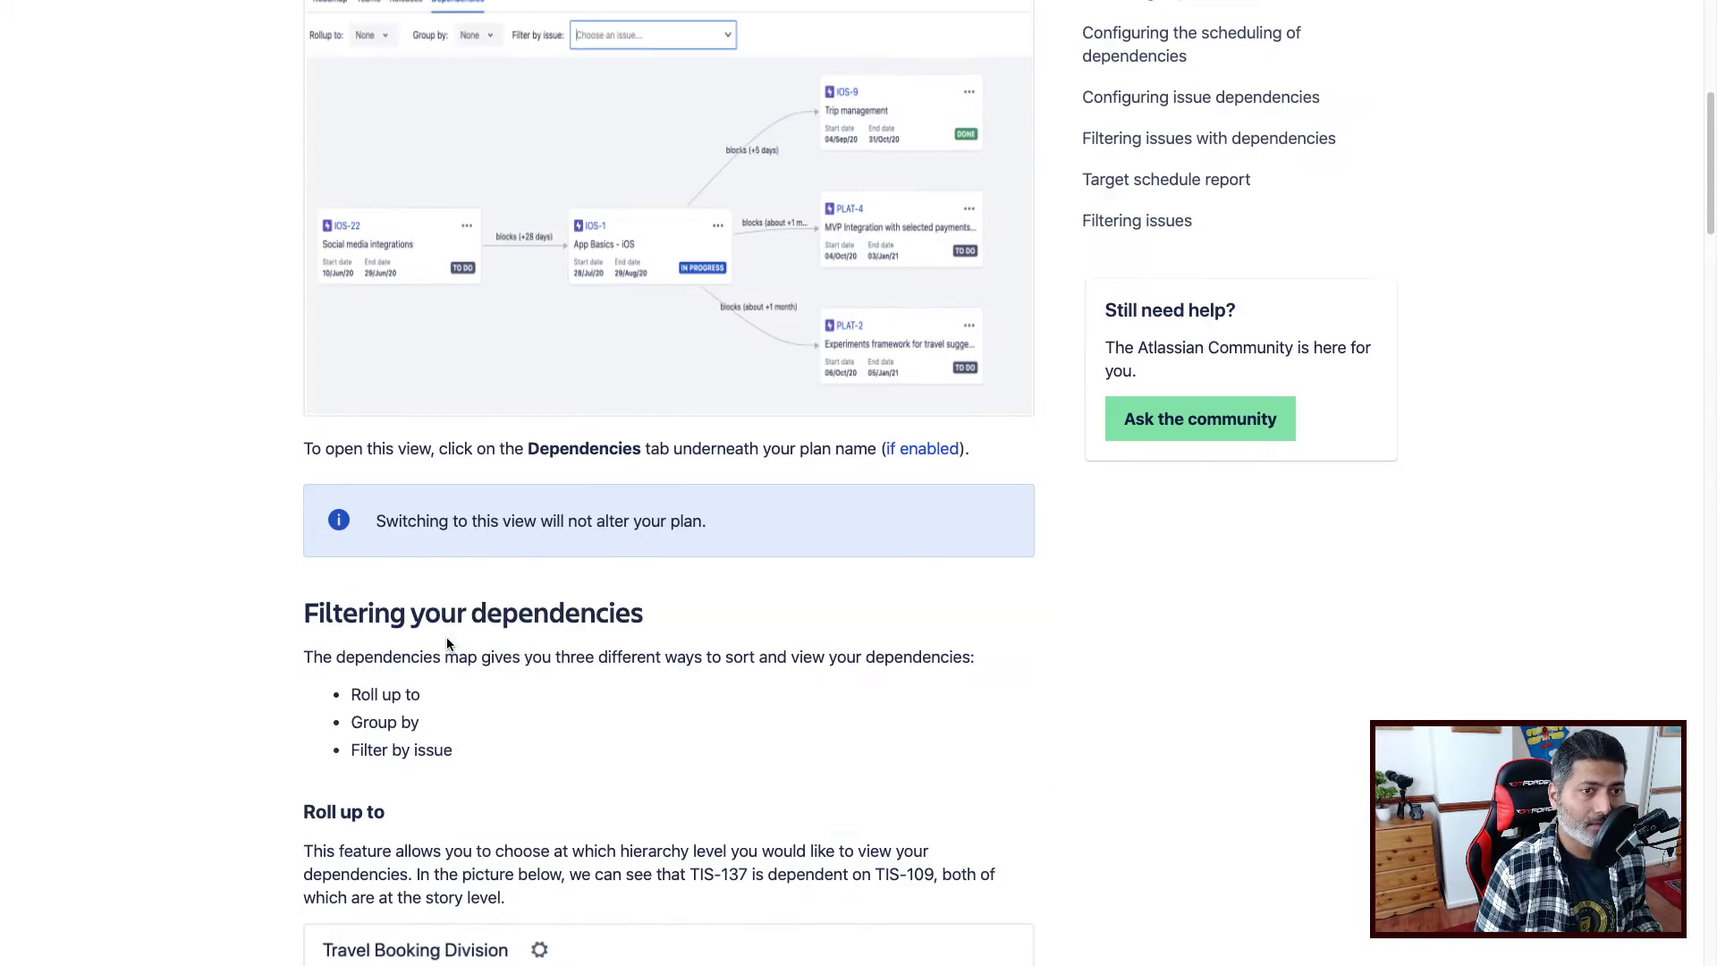
scroll(450, 644, down, 5)
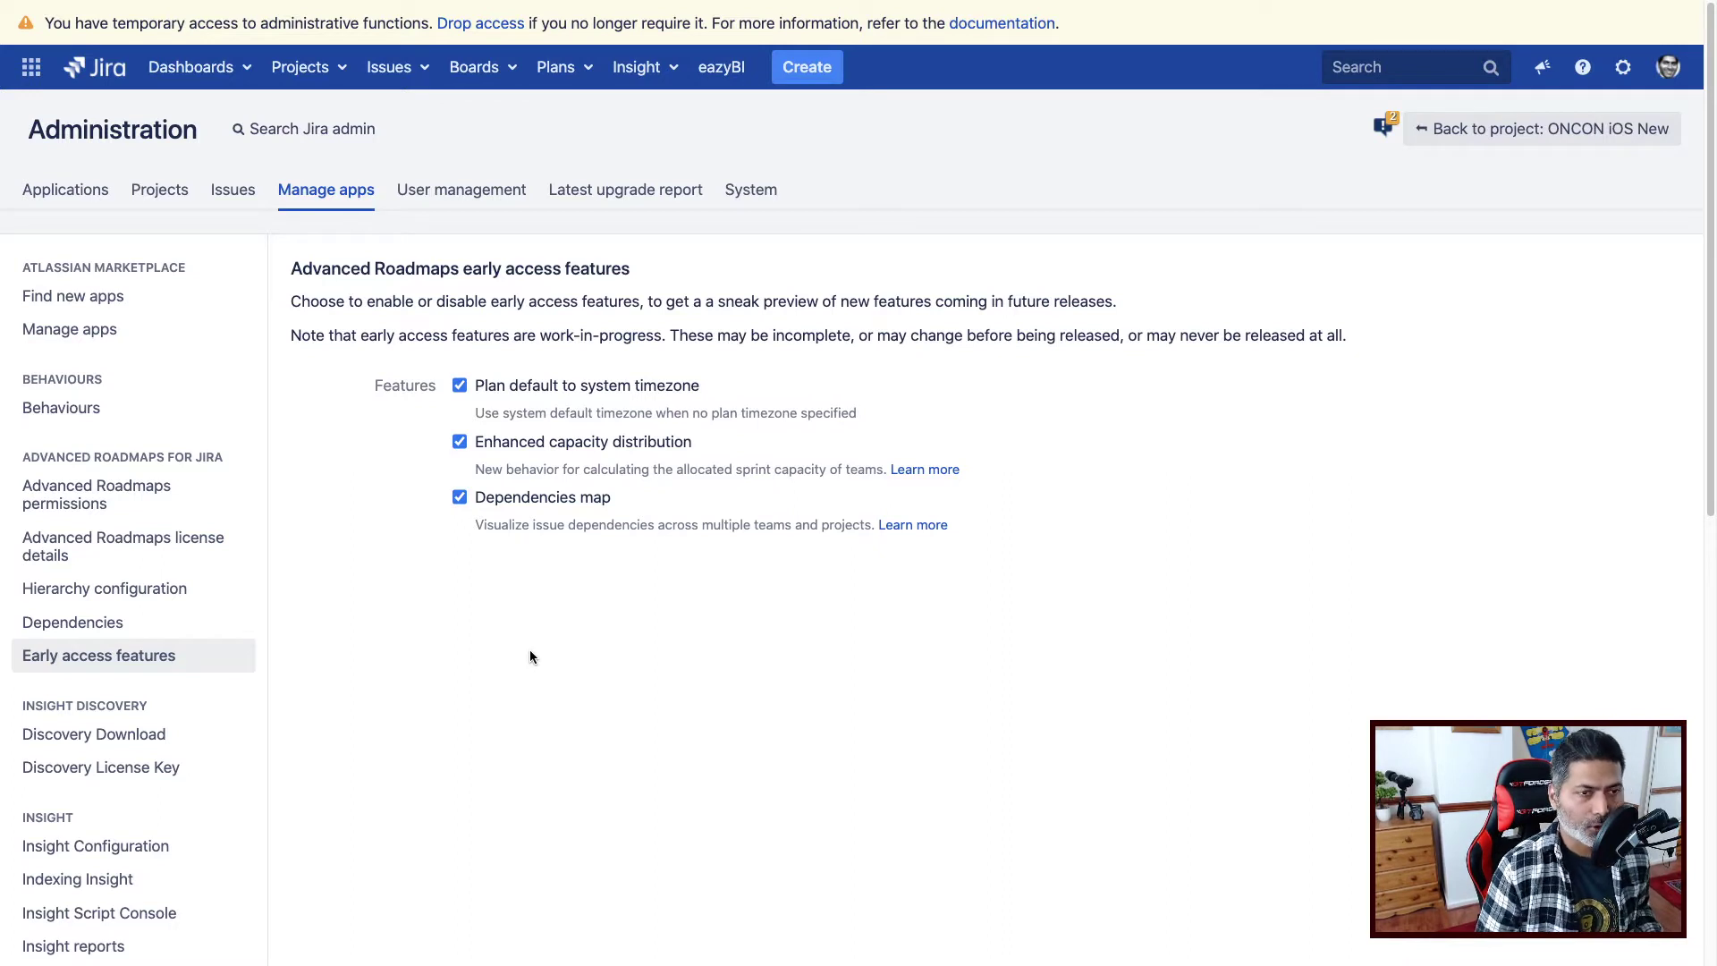
Step: Open the plans list, then dismiss it without picking a plan
click(579, 80)
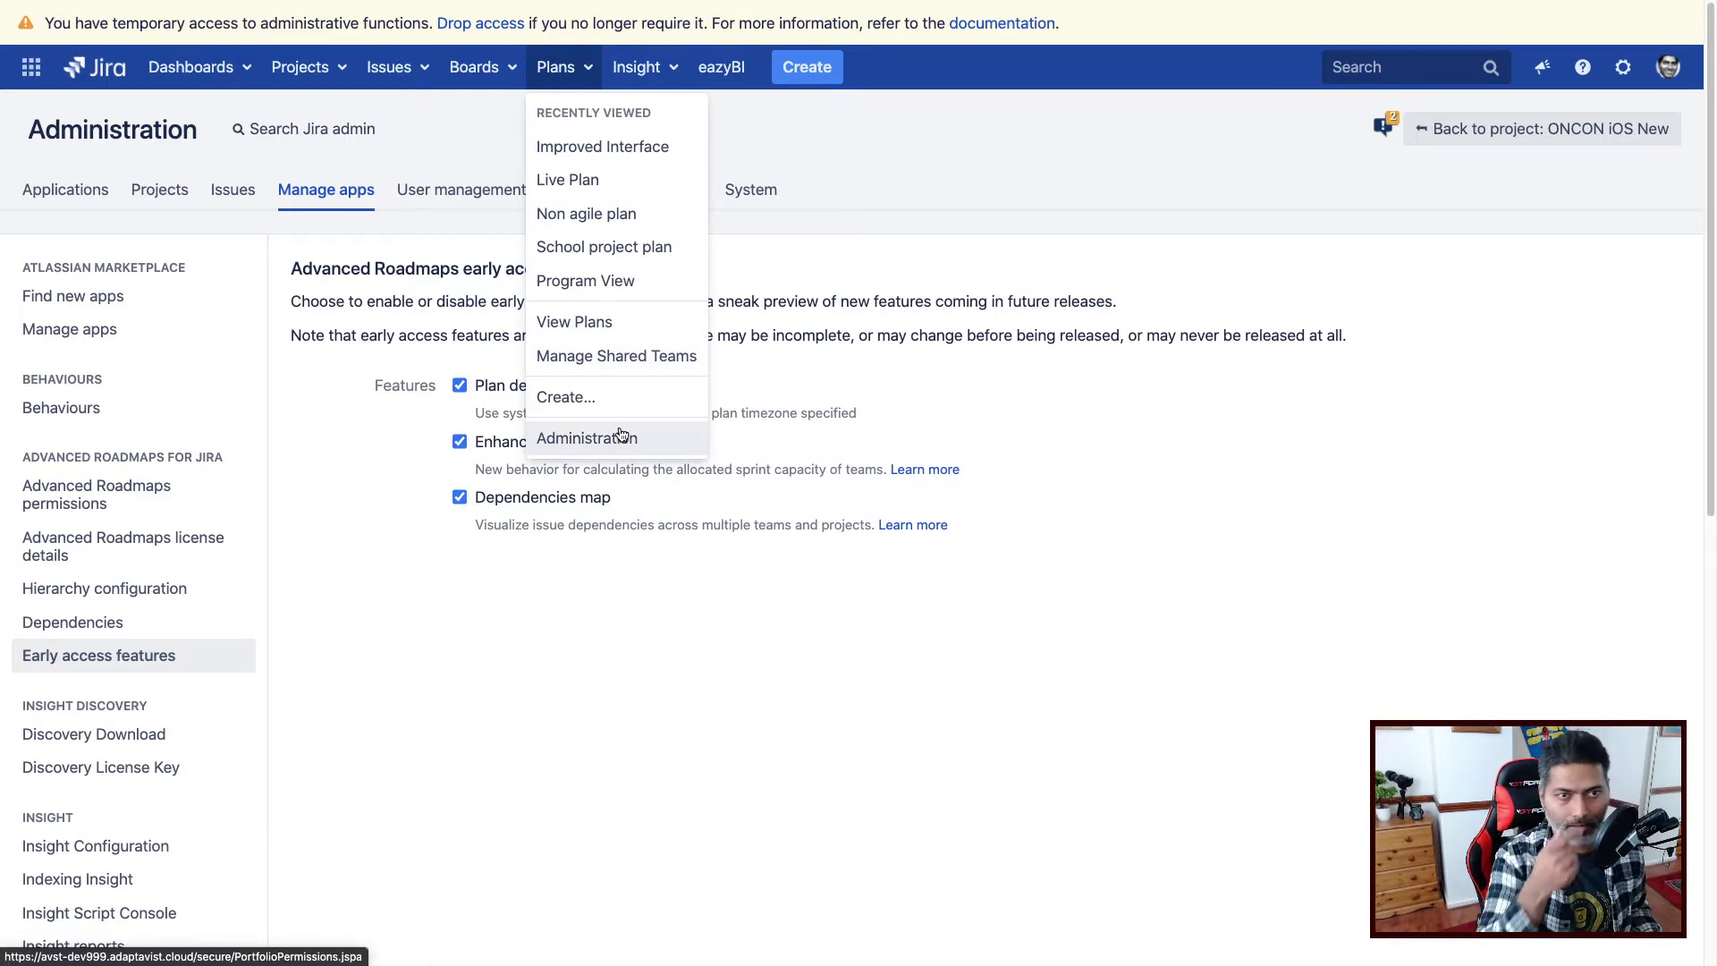
click(516, 662)
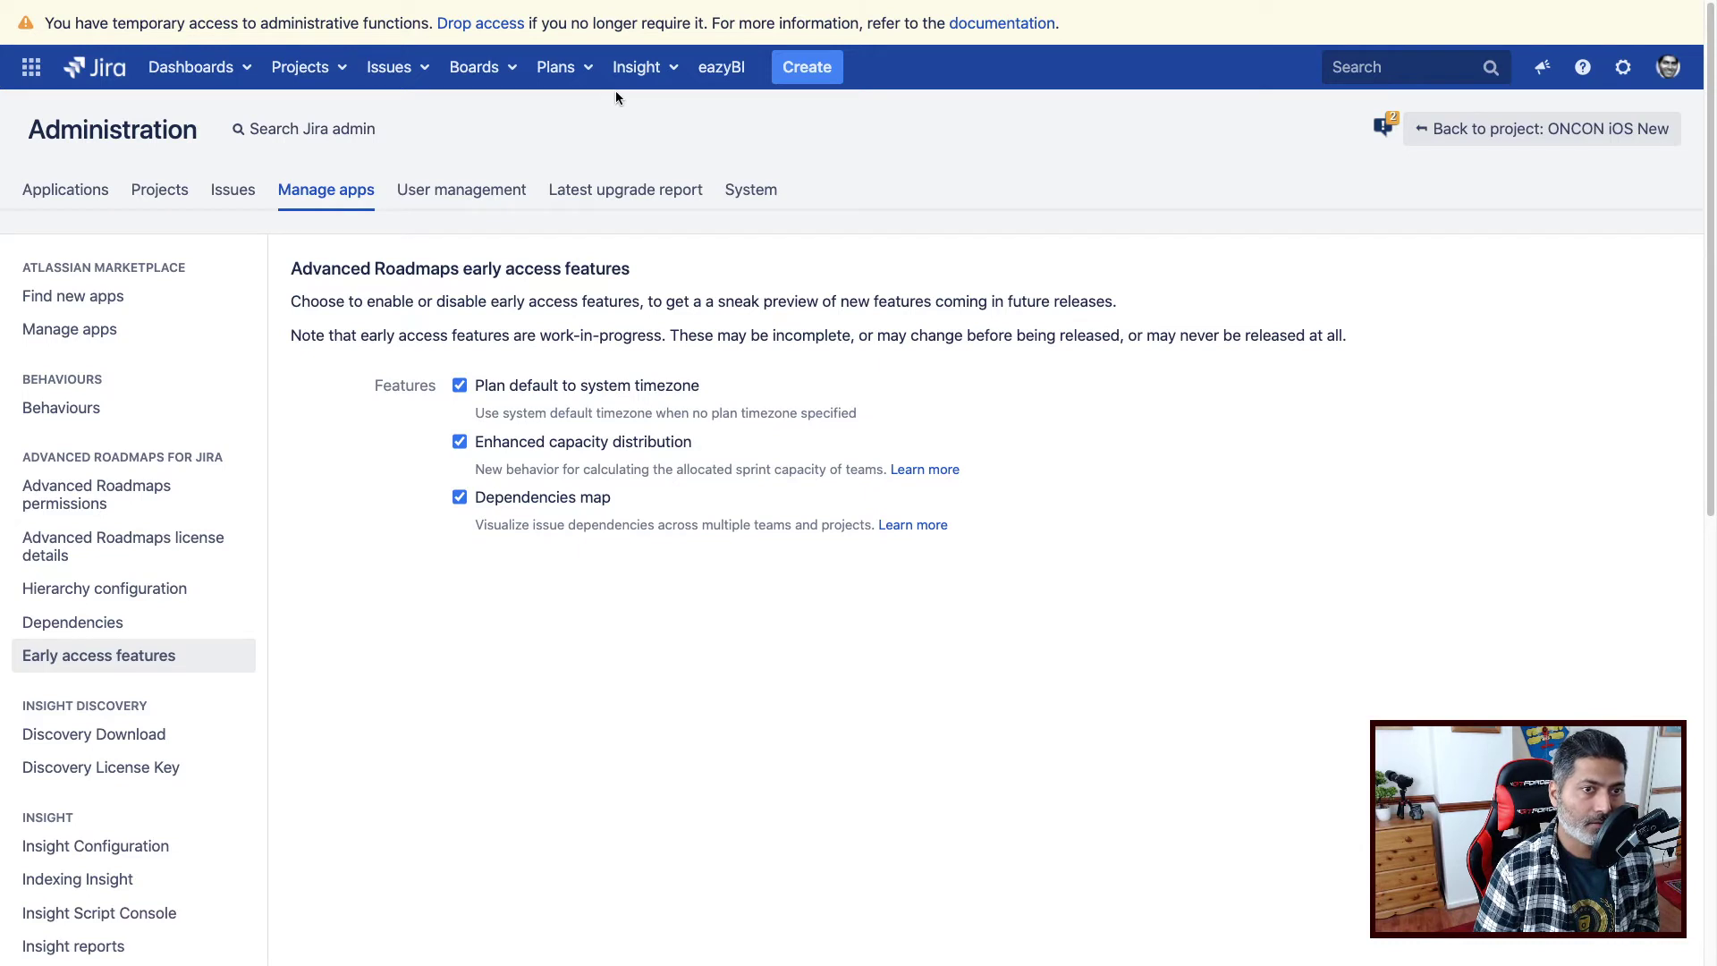
Step: Open the Improved Interface plan from the recently viewed plans list
click(561, 67)
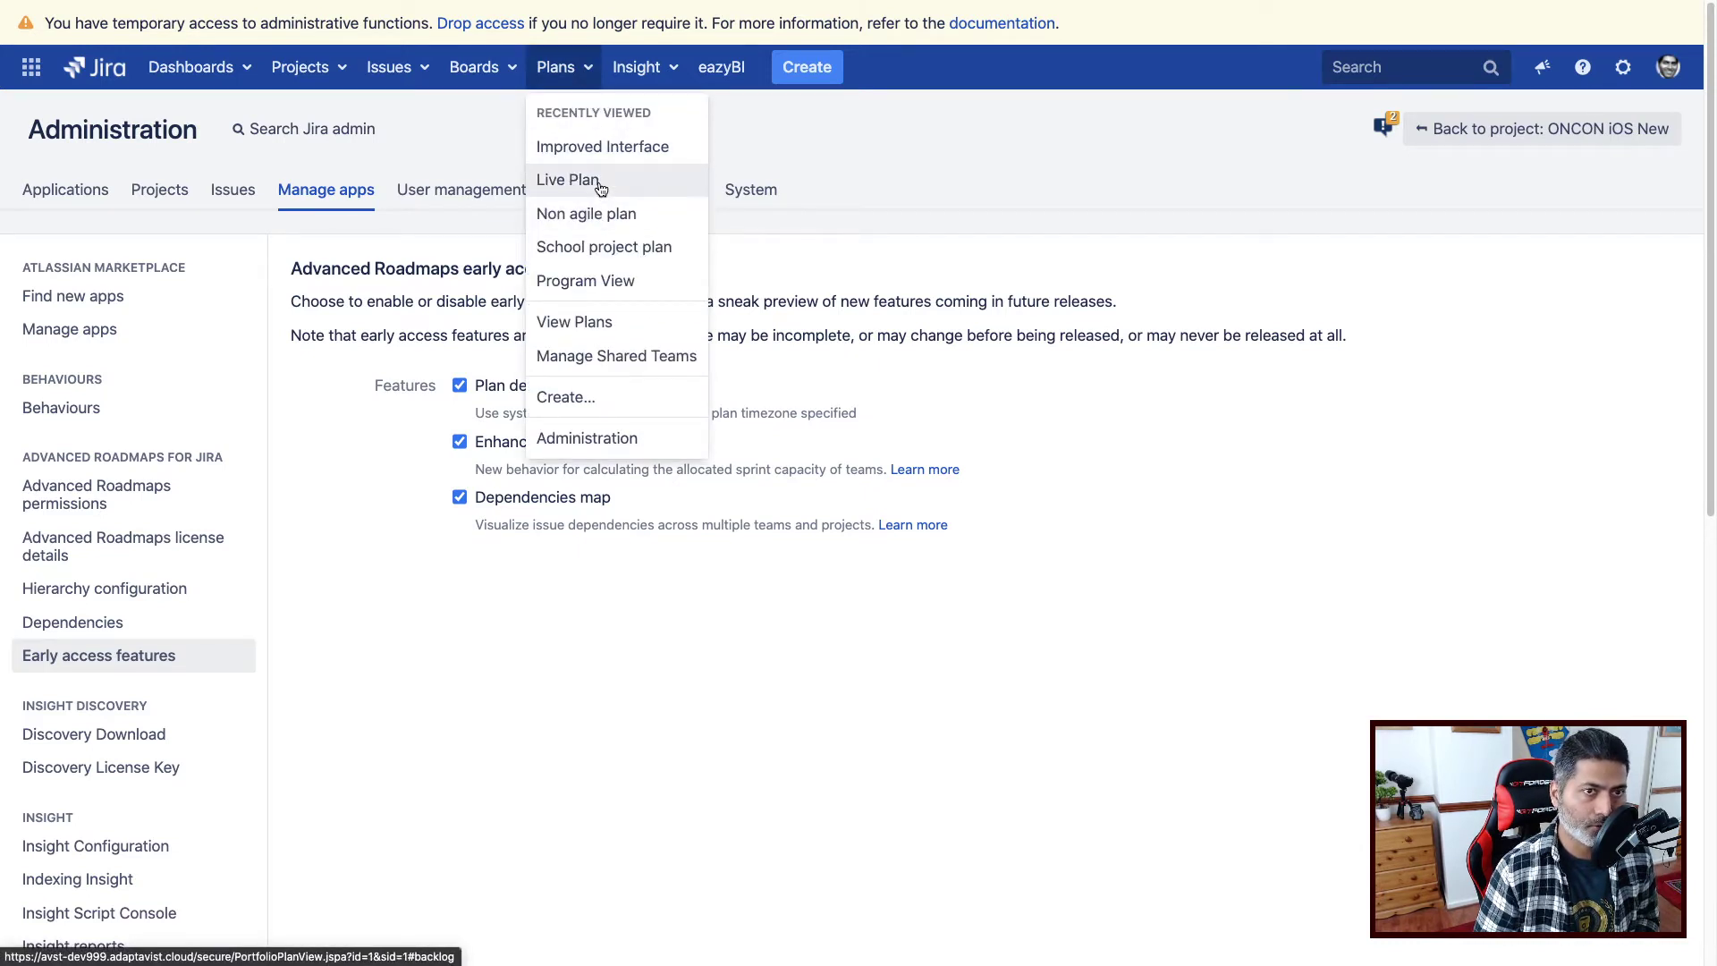
click(616, 155)
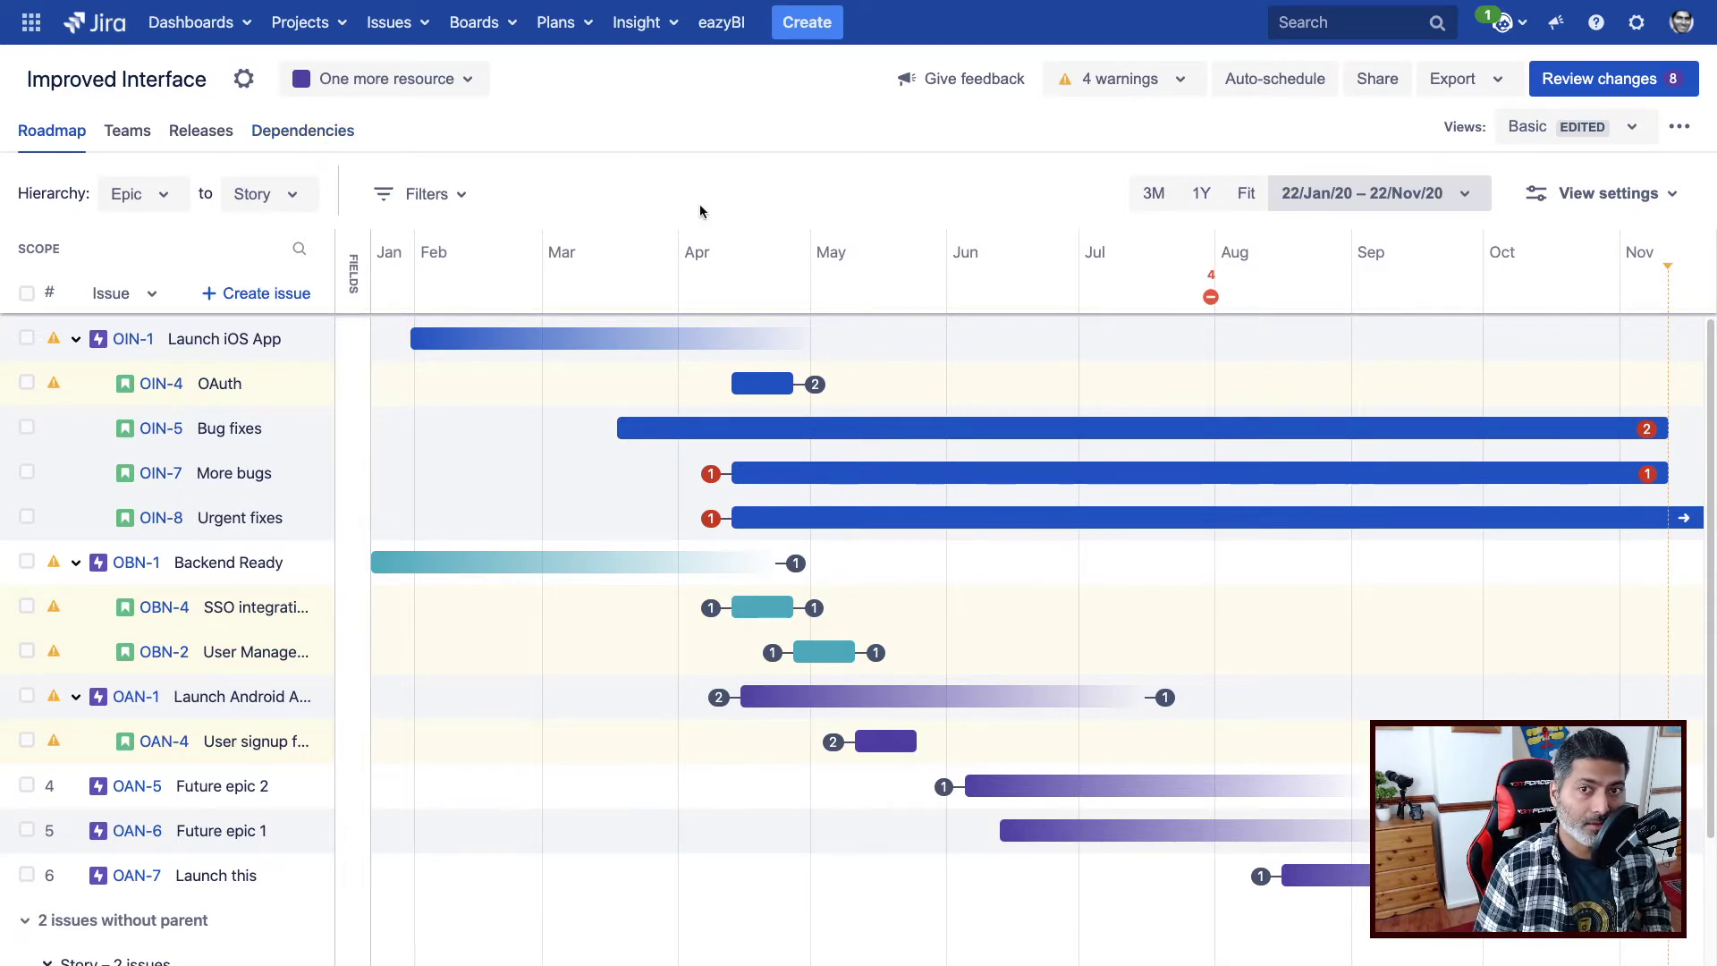
Step: Apply the saved Dependencies view to the Improved Interface roadmap
click(1681, 131)
click(1682, 131)
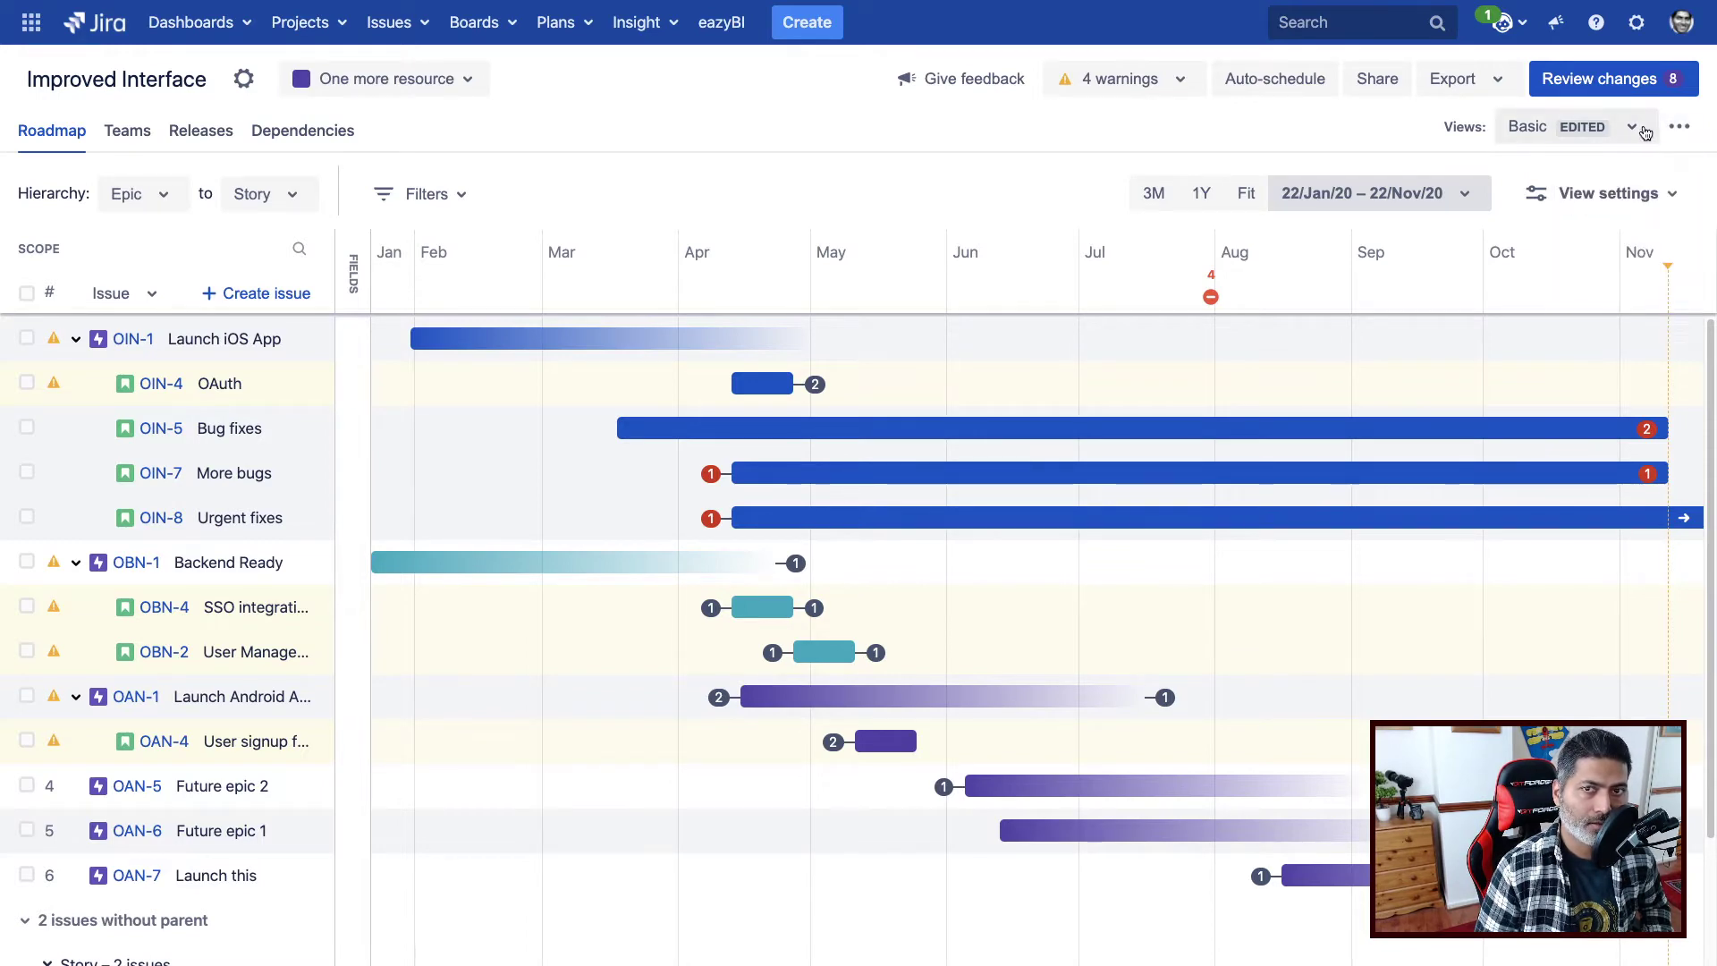
click(1632, 126)
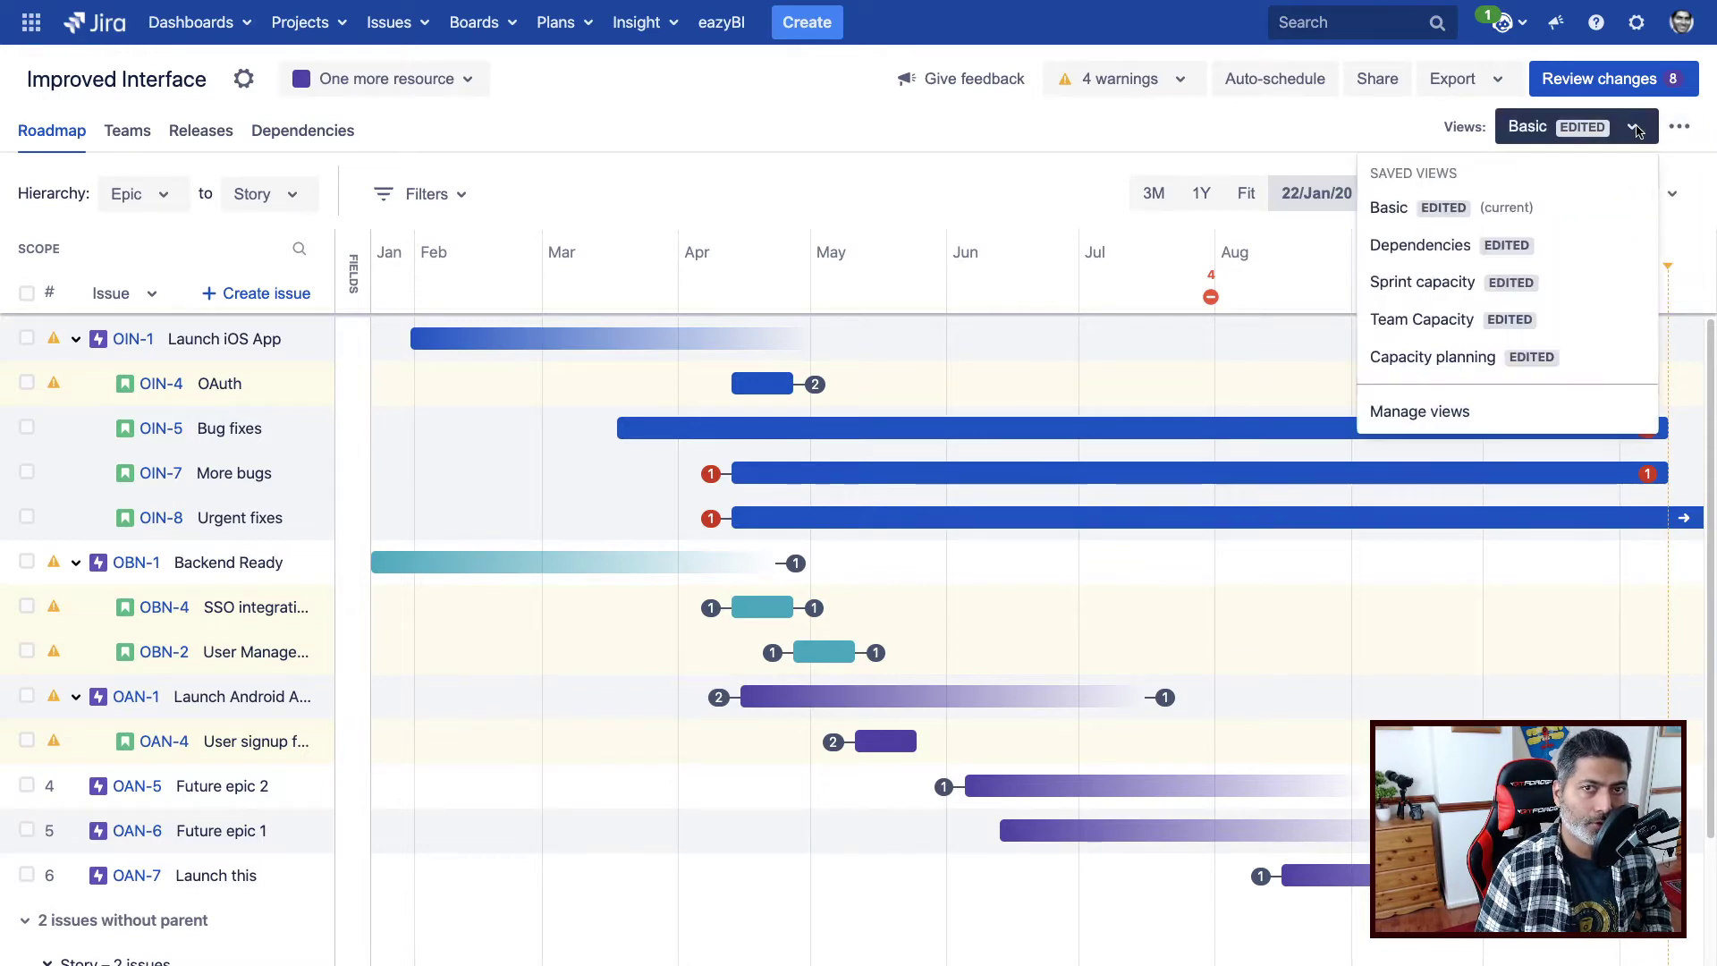
click(1456, 245)
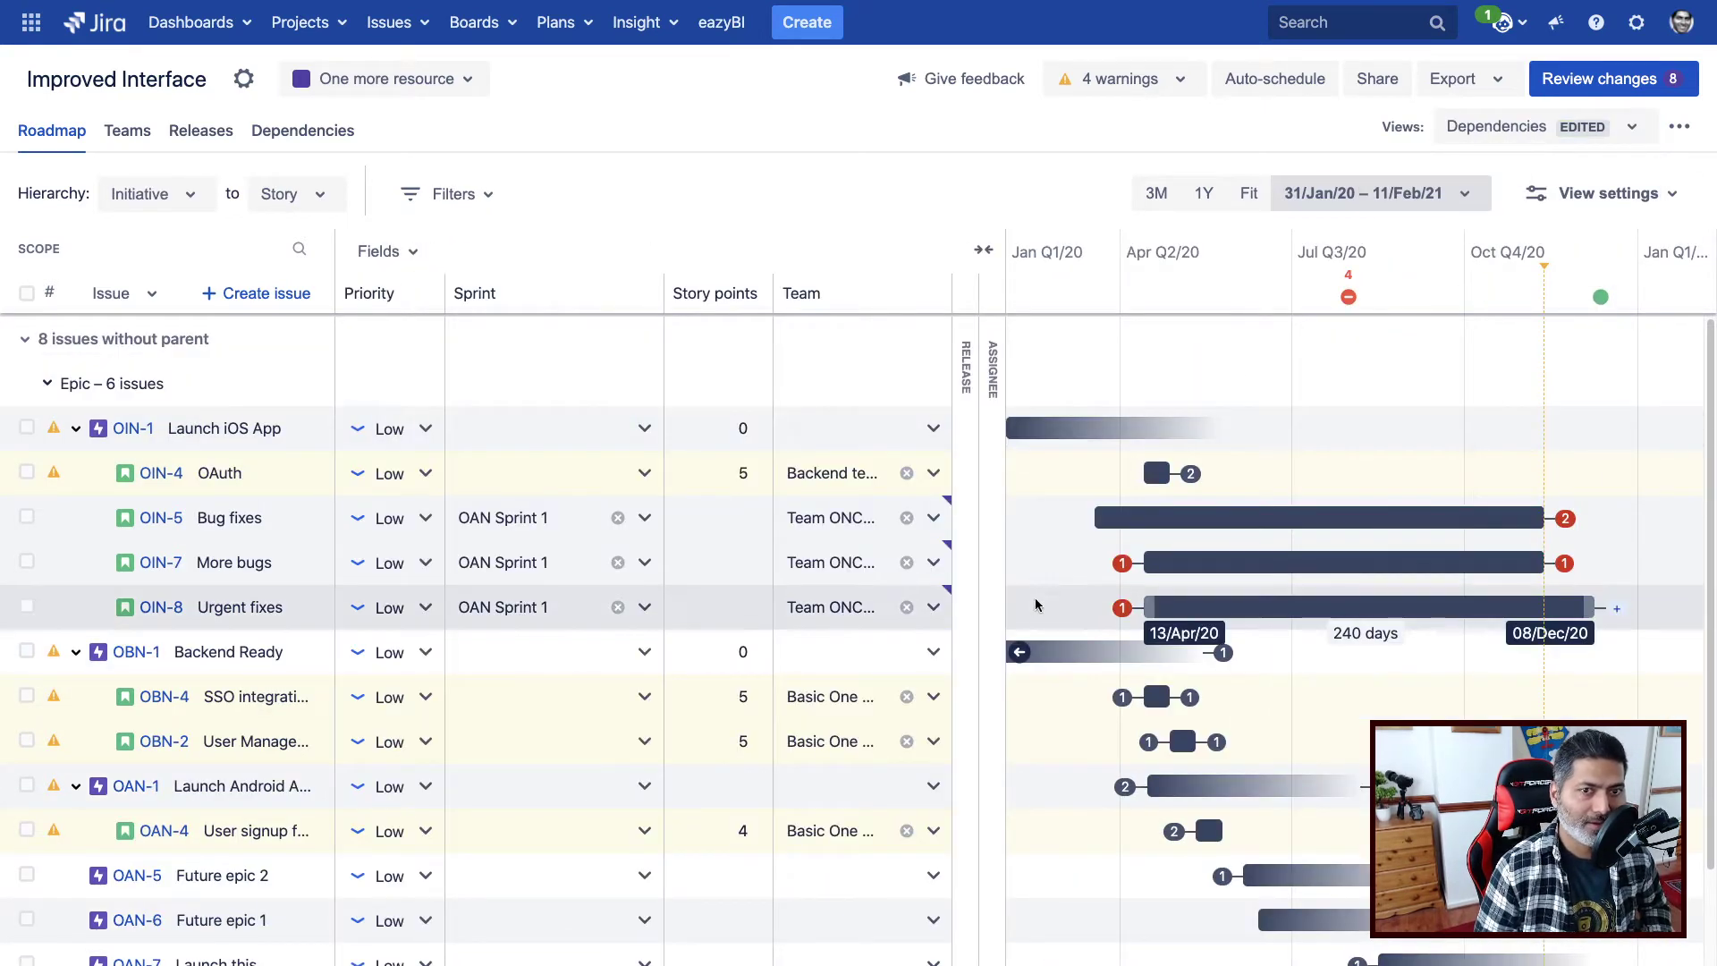
scroll(1029, 555, down, 2)
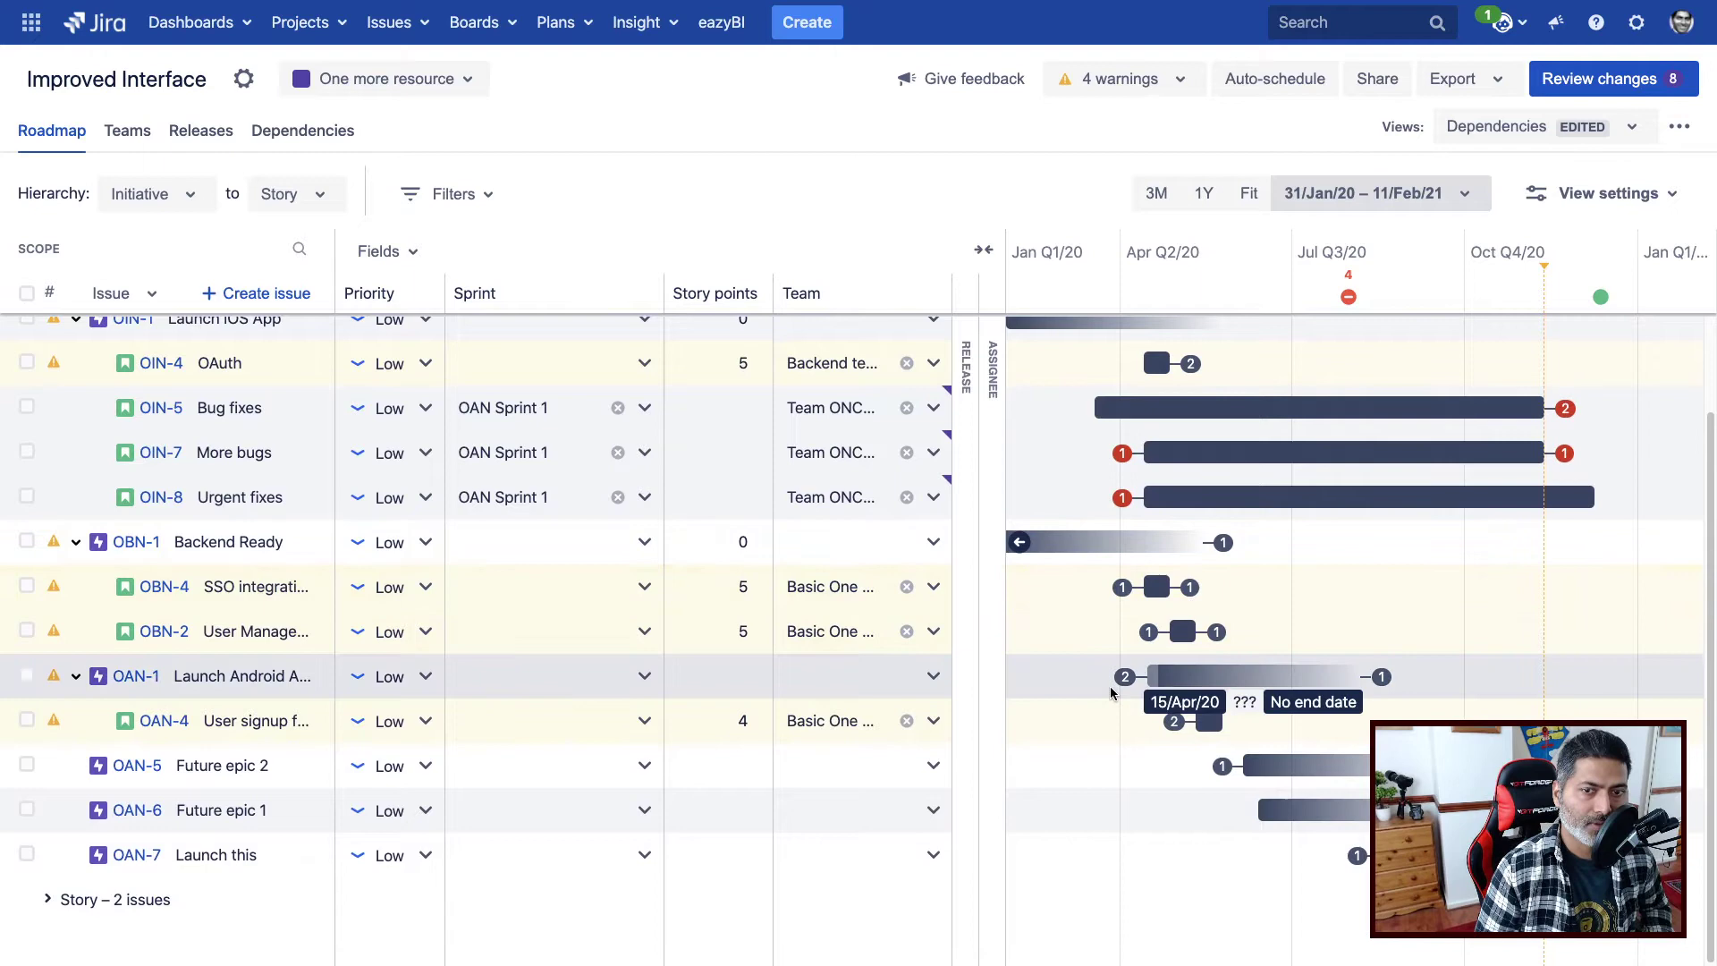
scroll(1109, 679, up, 2)
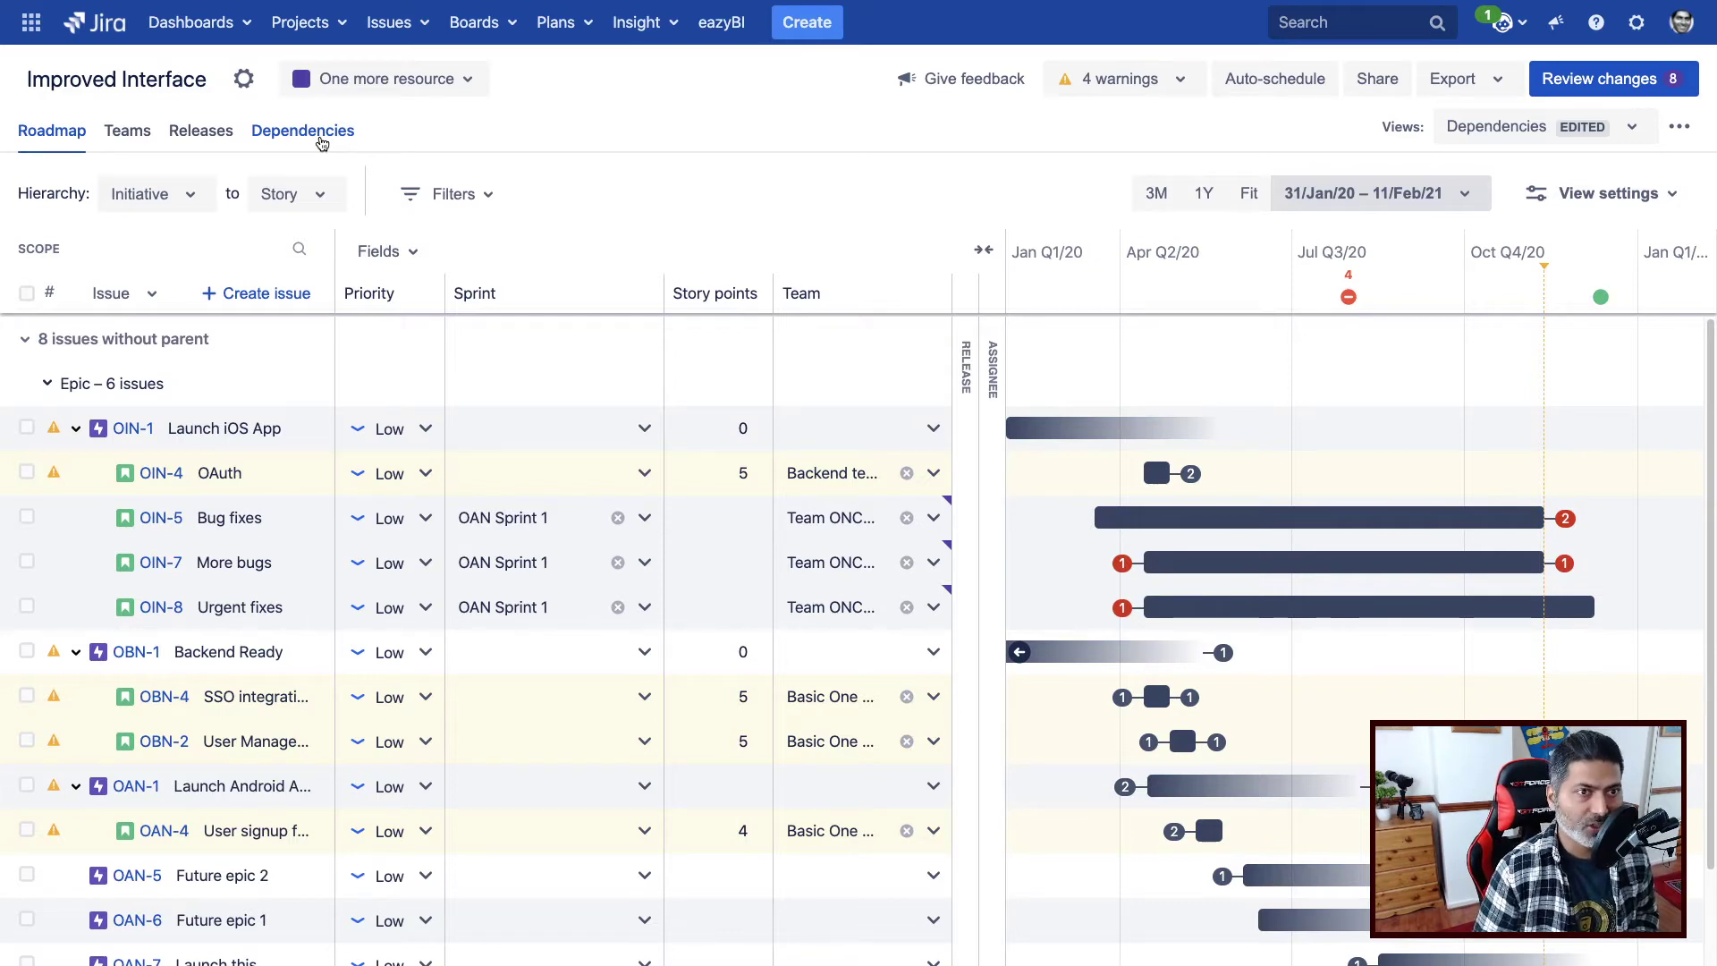
Step: Show the plan's dependencies map and pan right to see more issue tiles
click(320, 132)
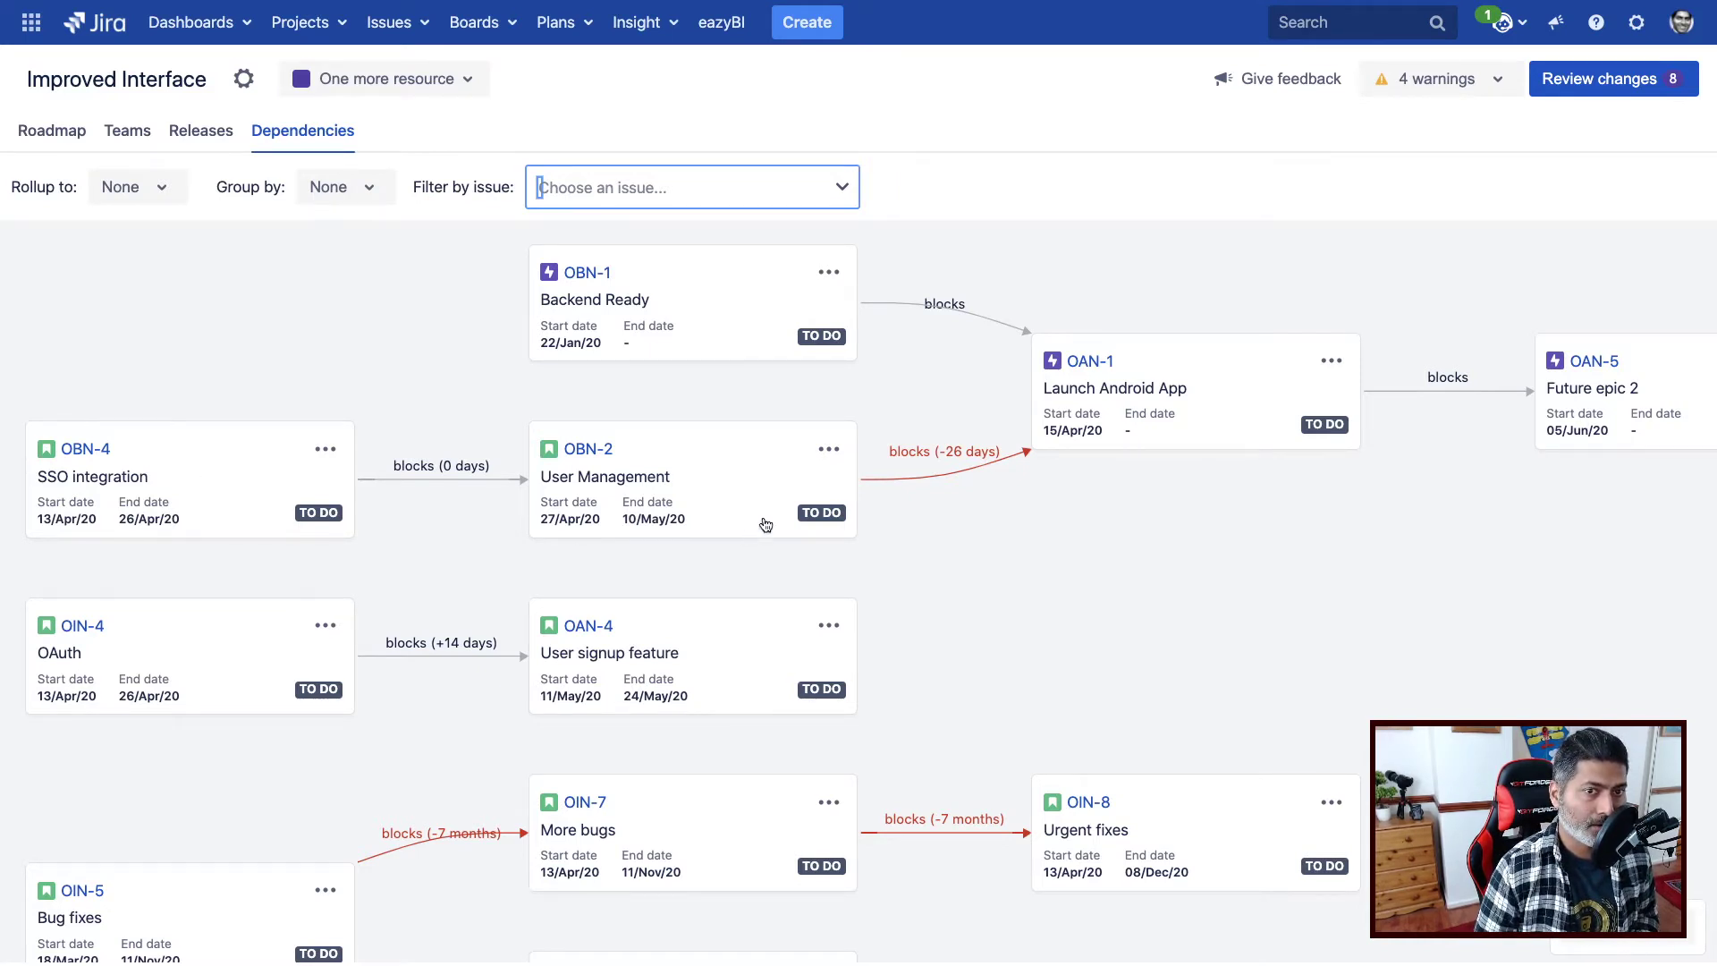
drag(1052, 572, 808, 602)
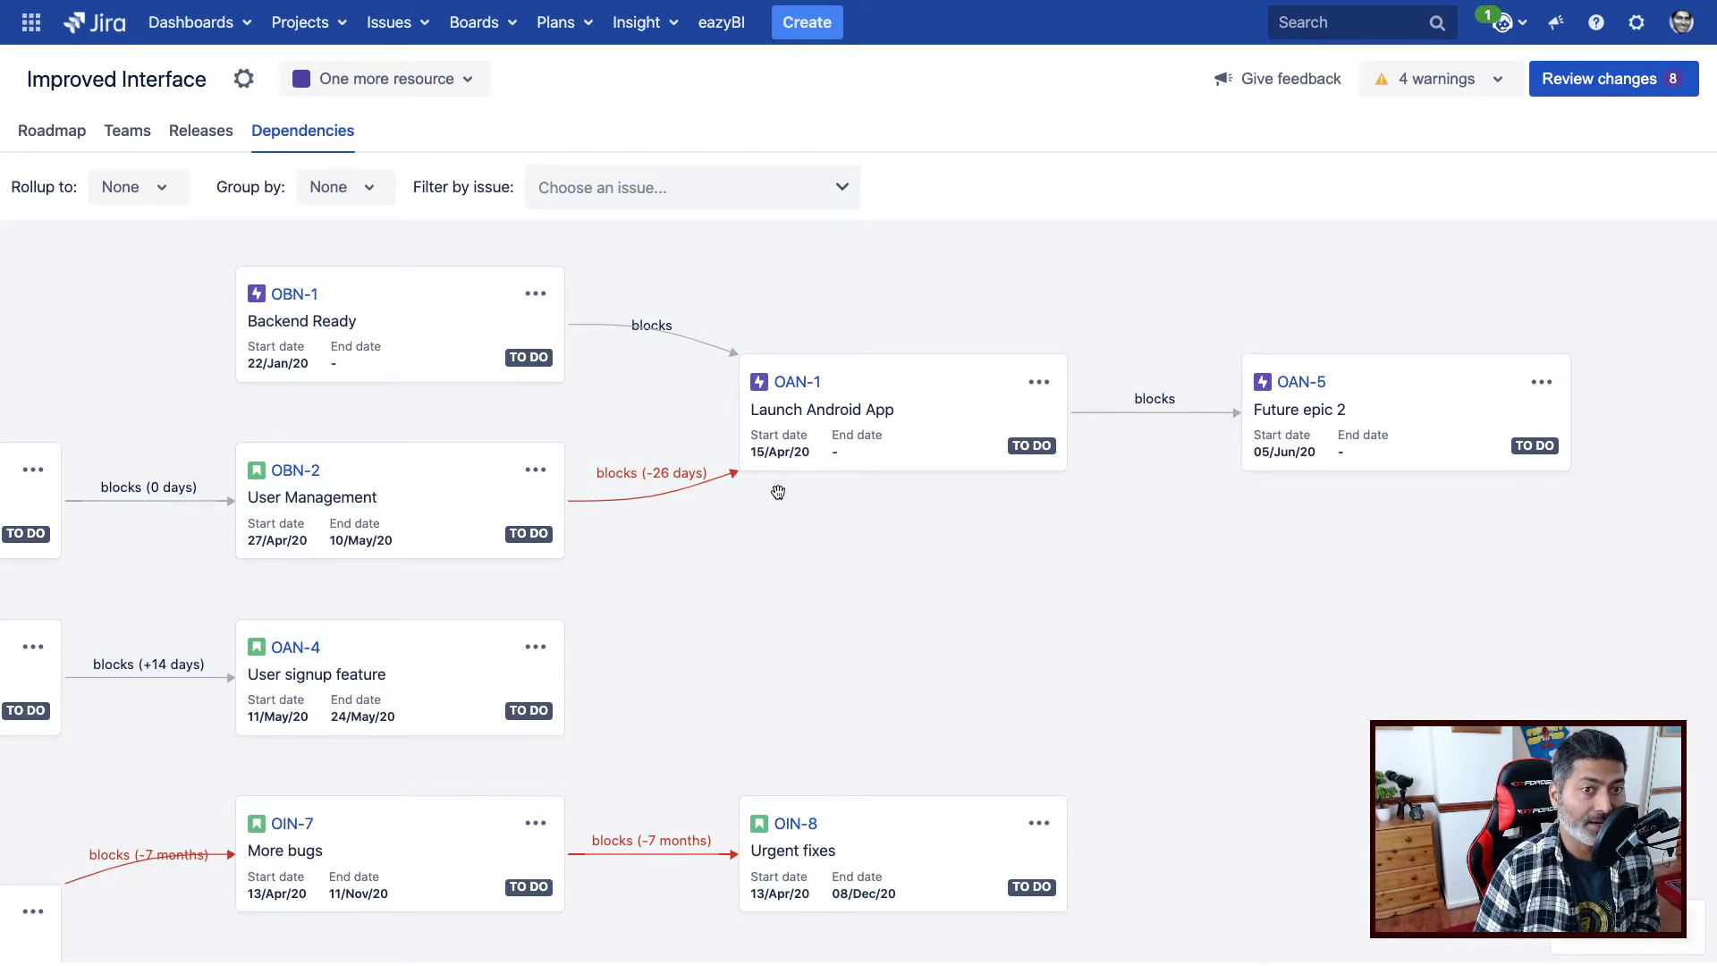
click(725, 475)
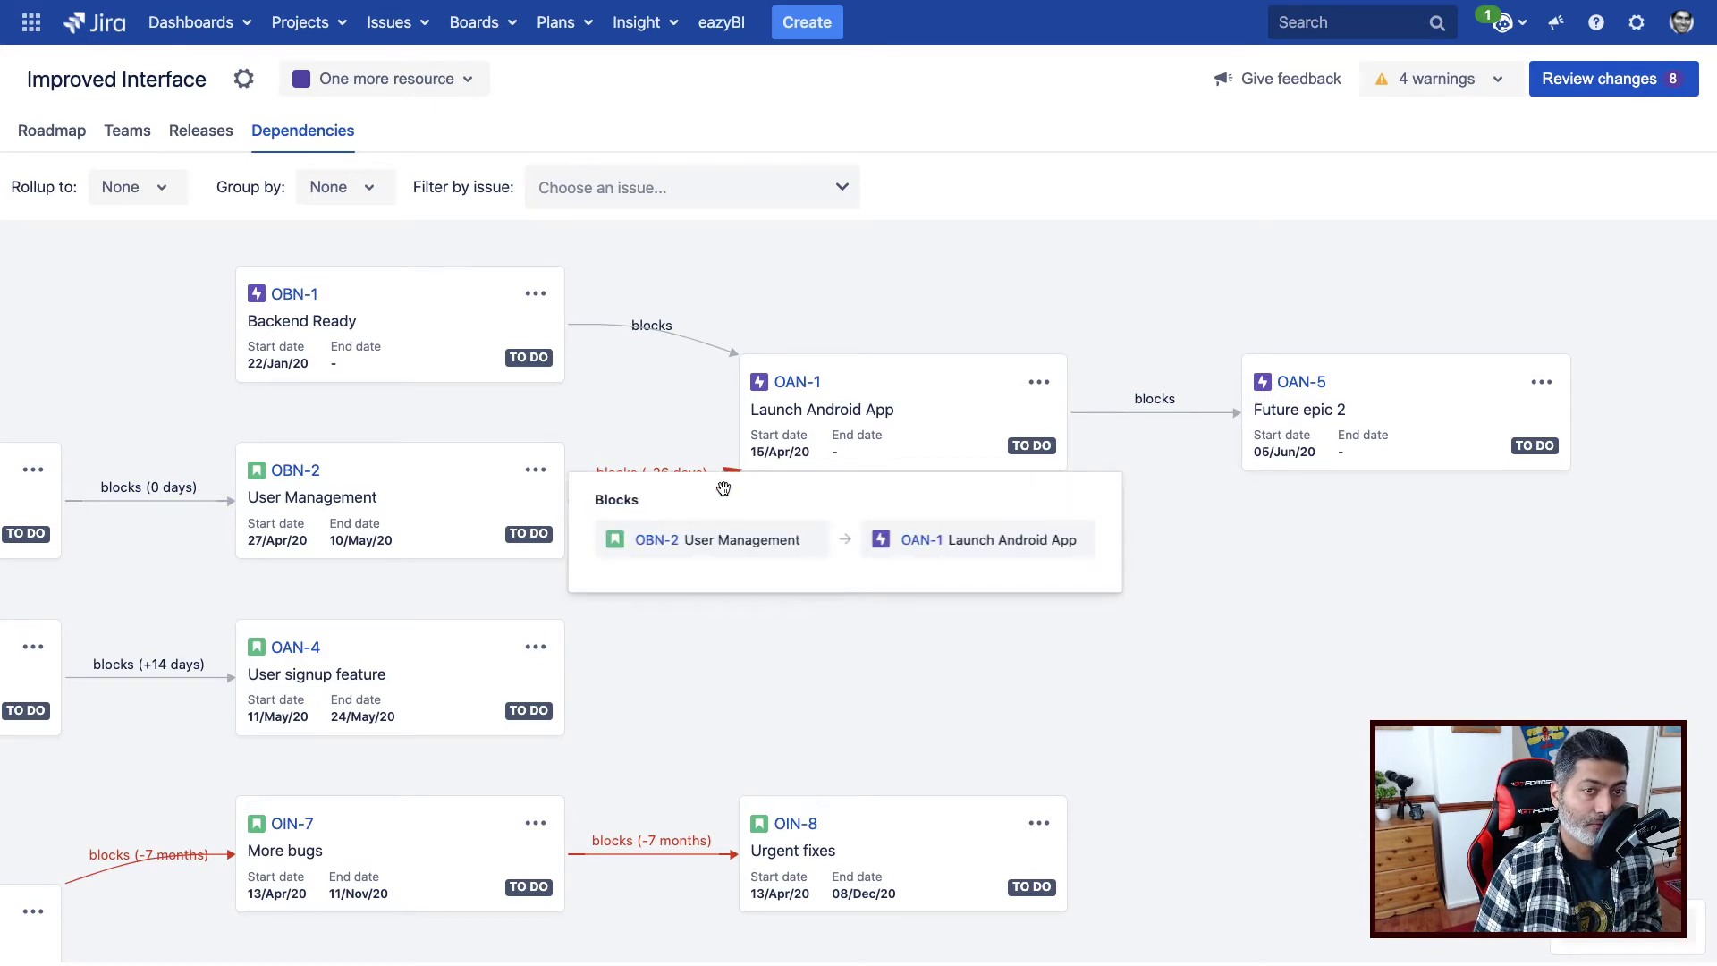
click(793, 657)
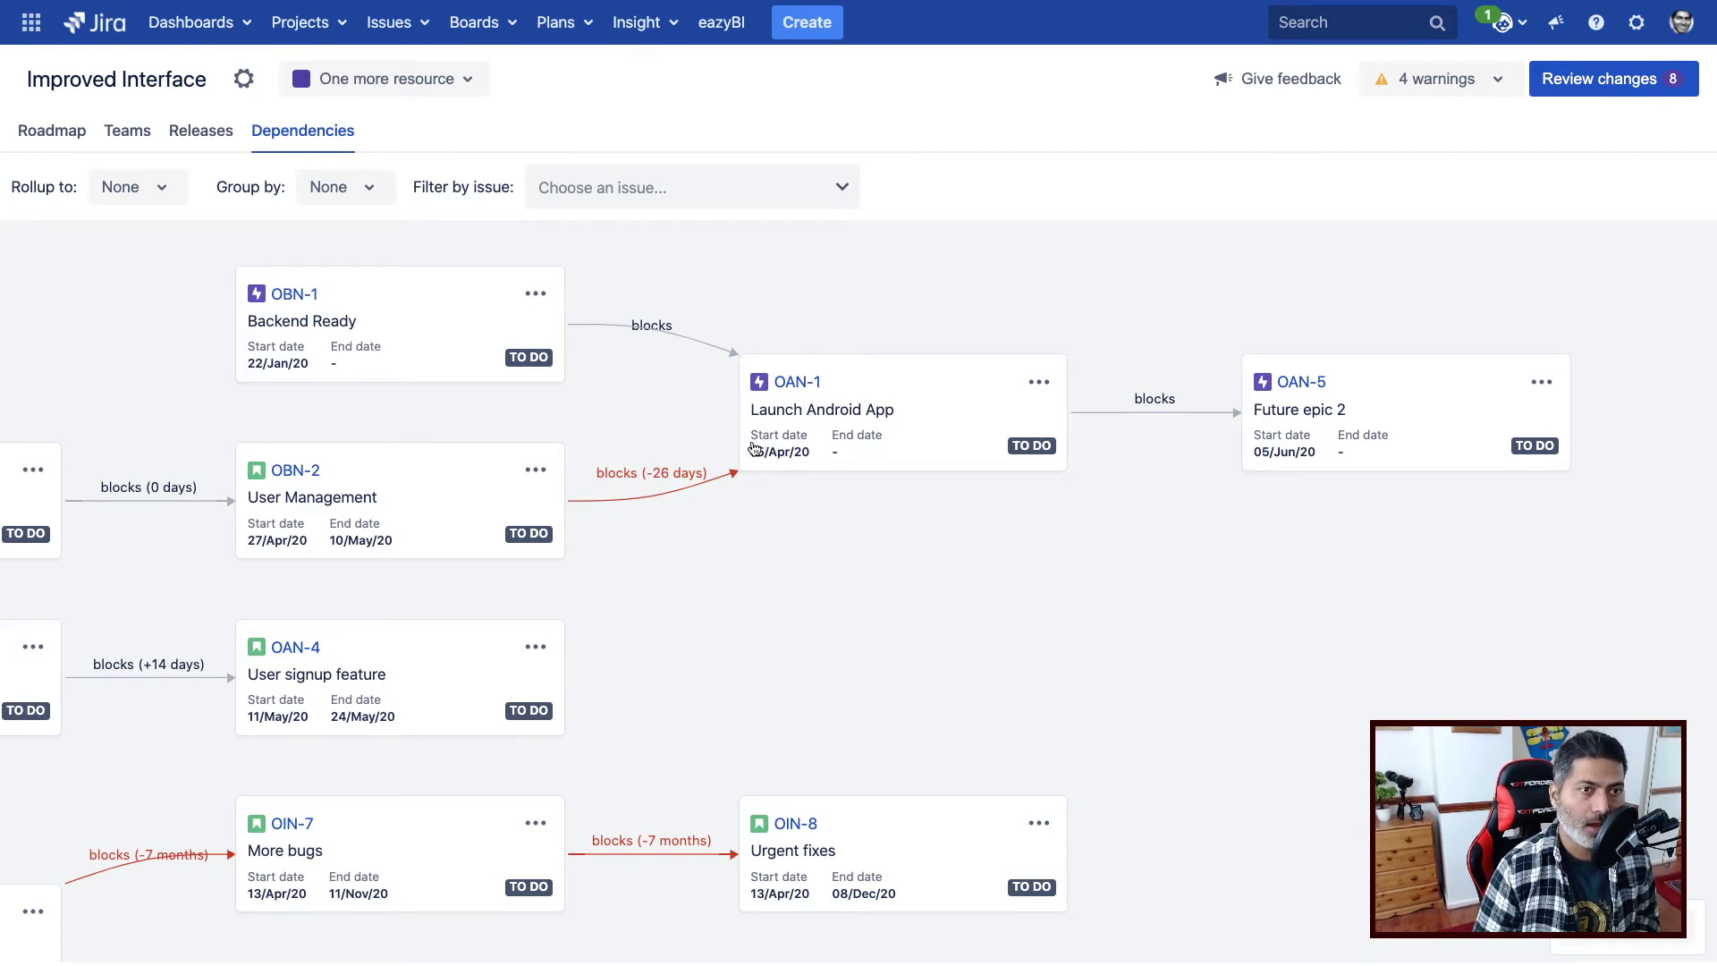
drag(734, 638, 1092, 468)
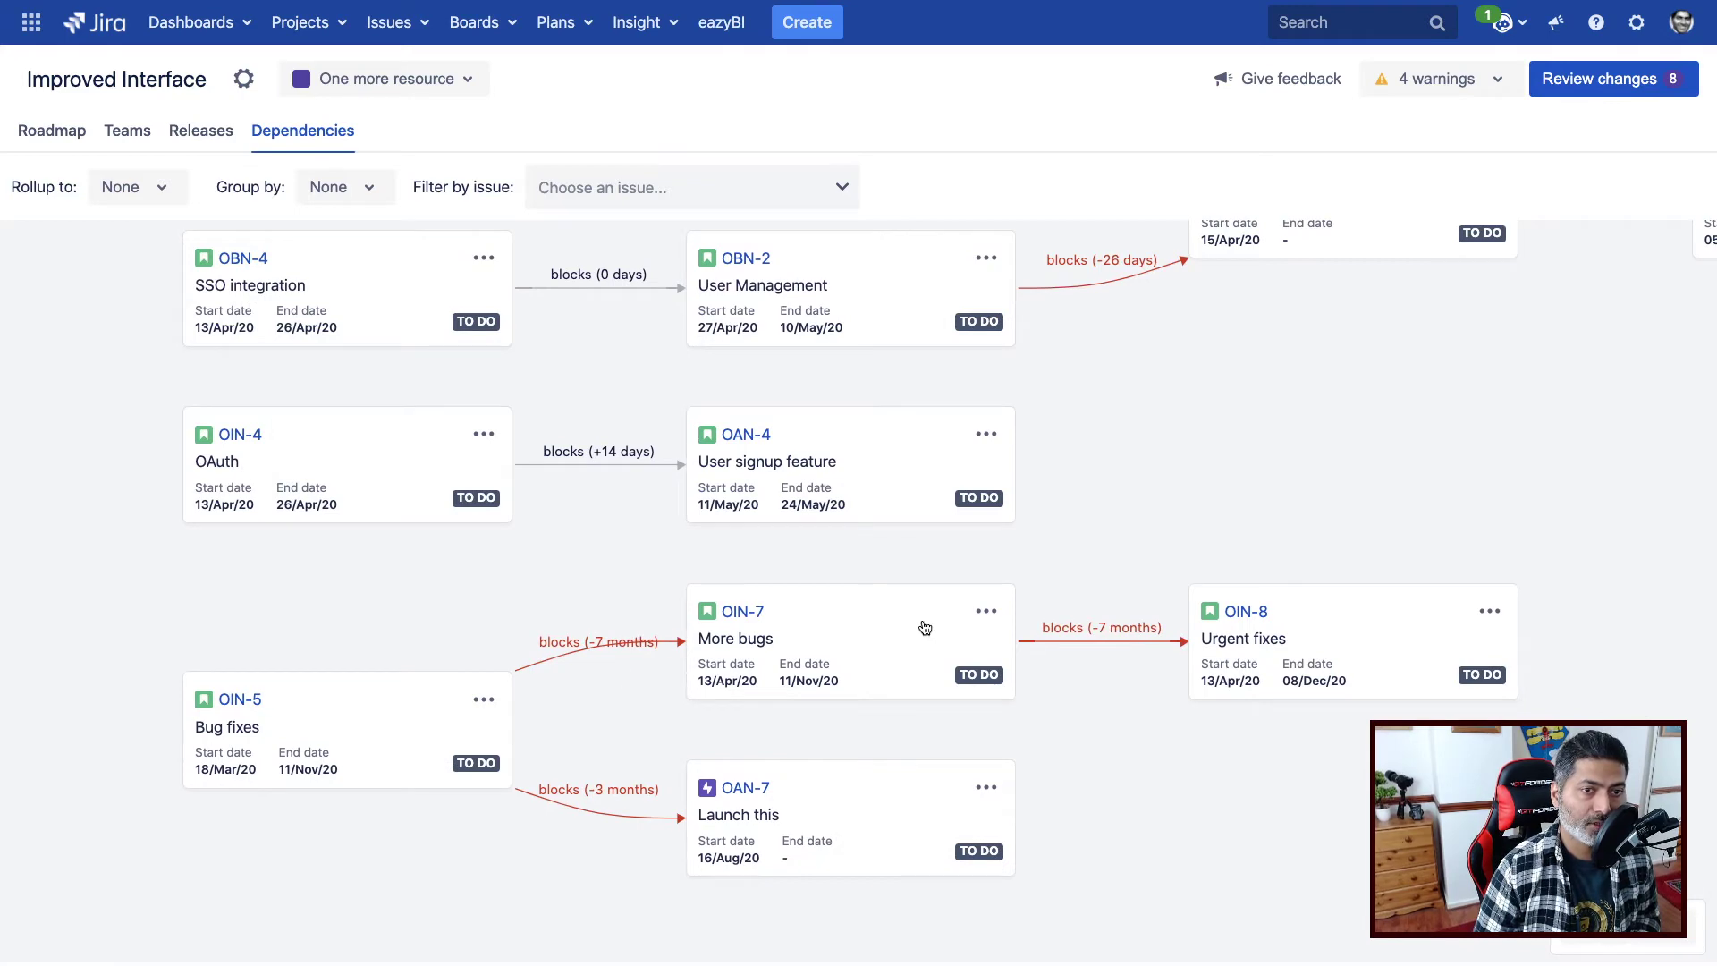
drag(924, 625, 889, 836)
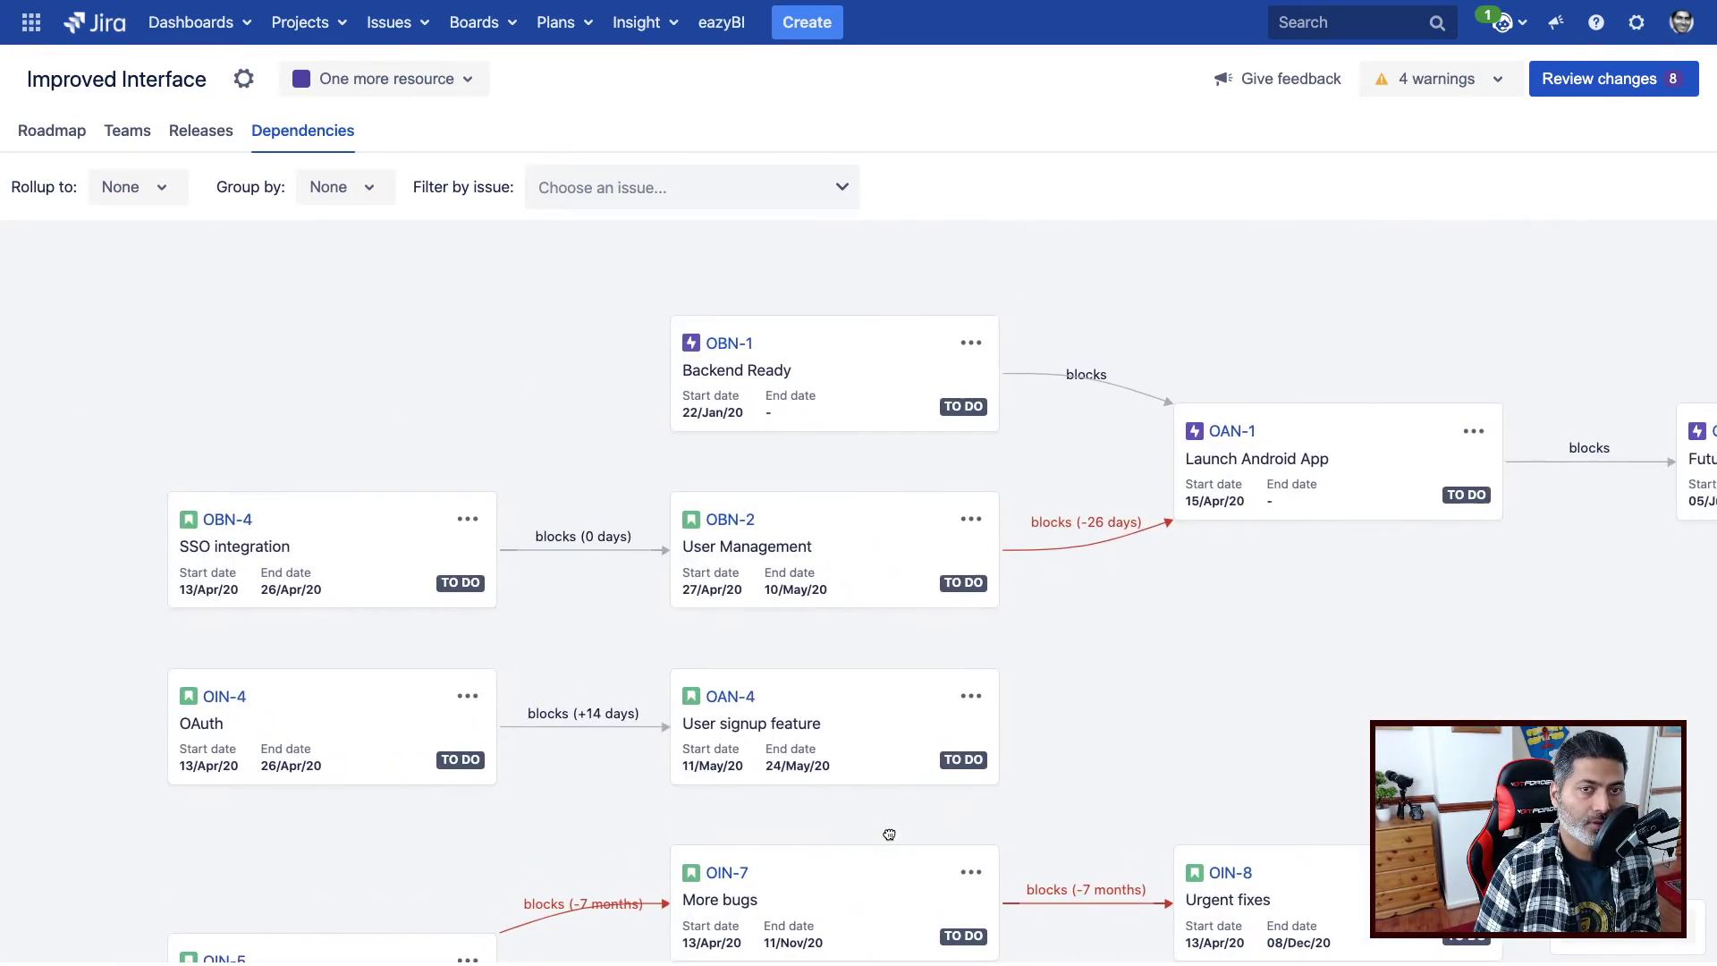
drag(1189, 683, 1017, 648)
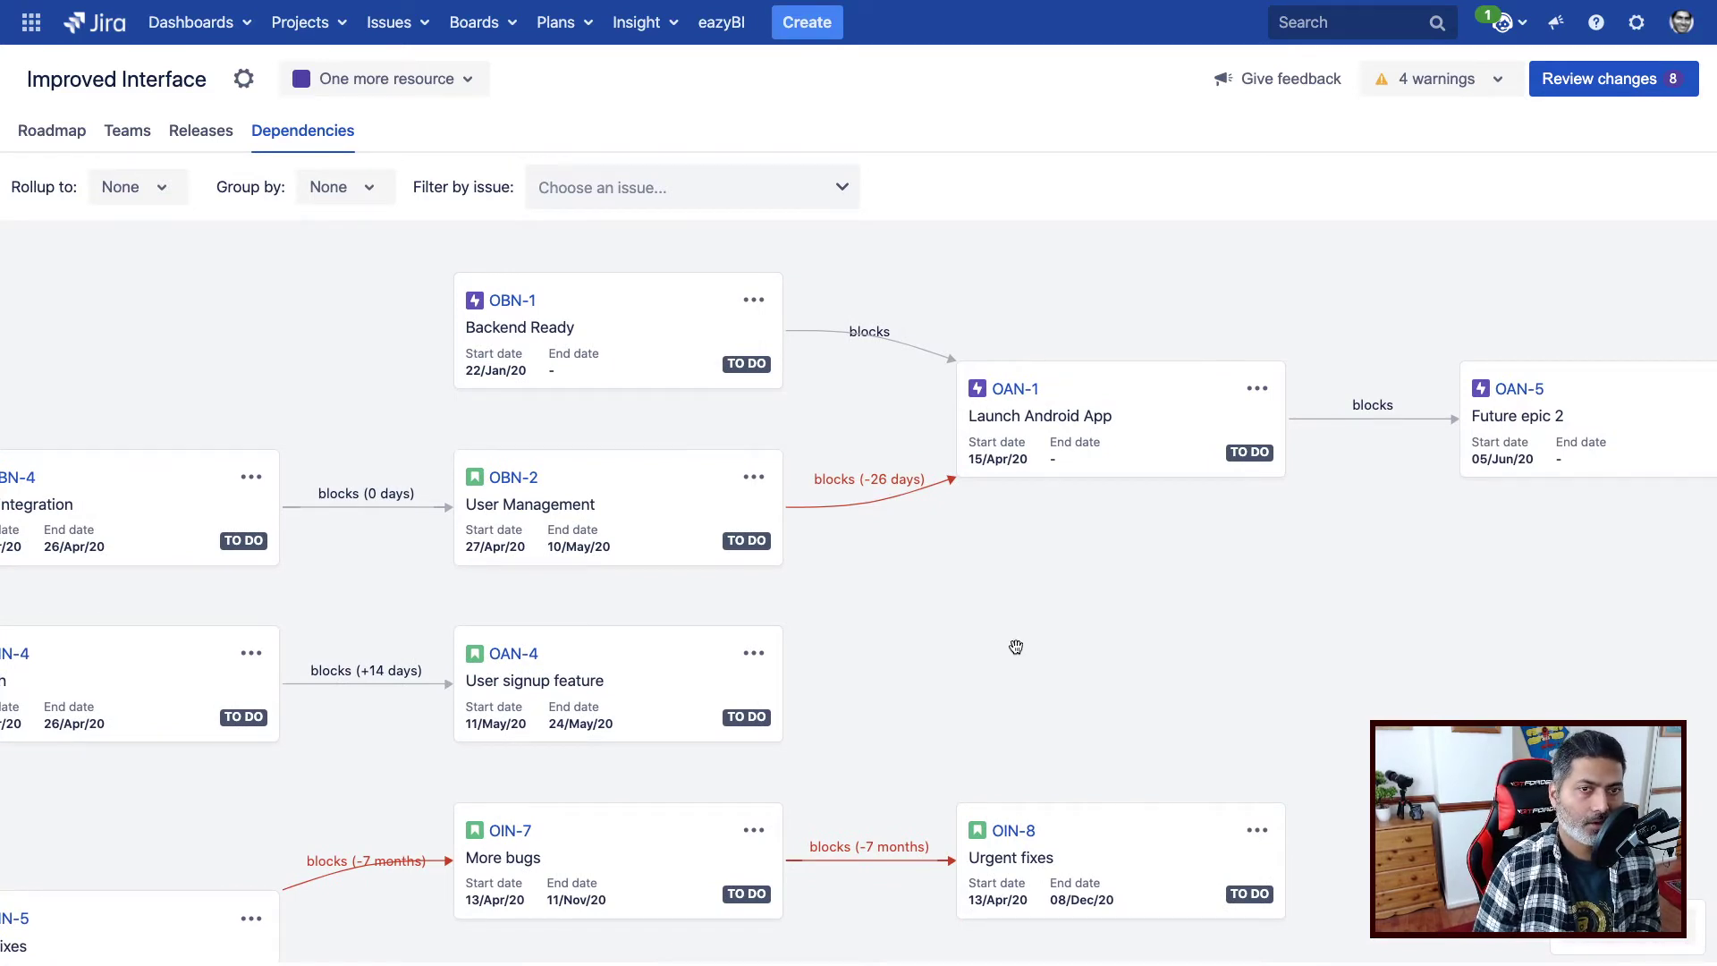
drag(1016, 646, 1040, 617)
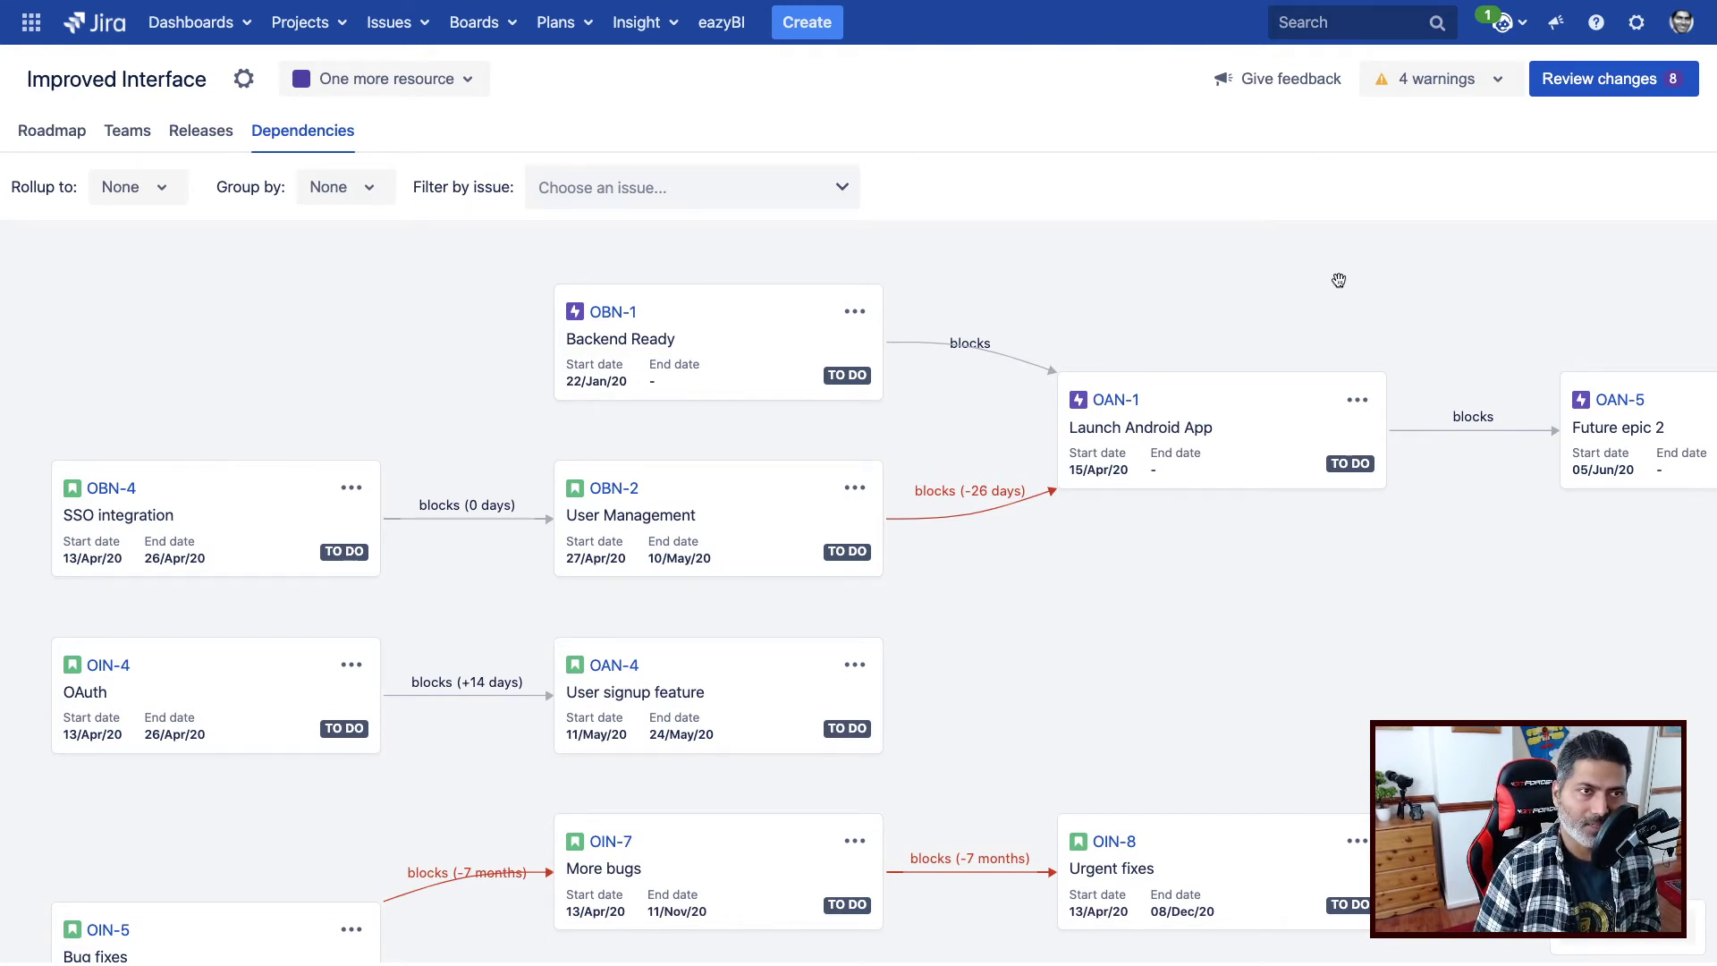
click(53, 132)
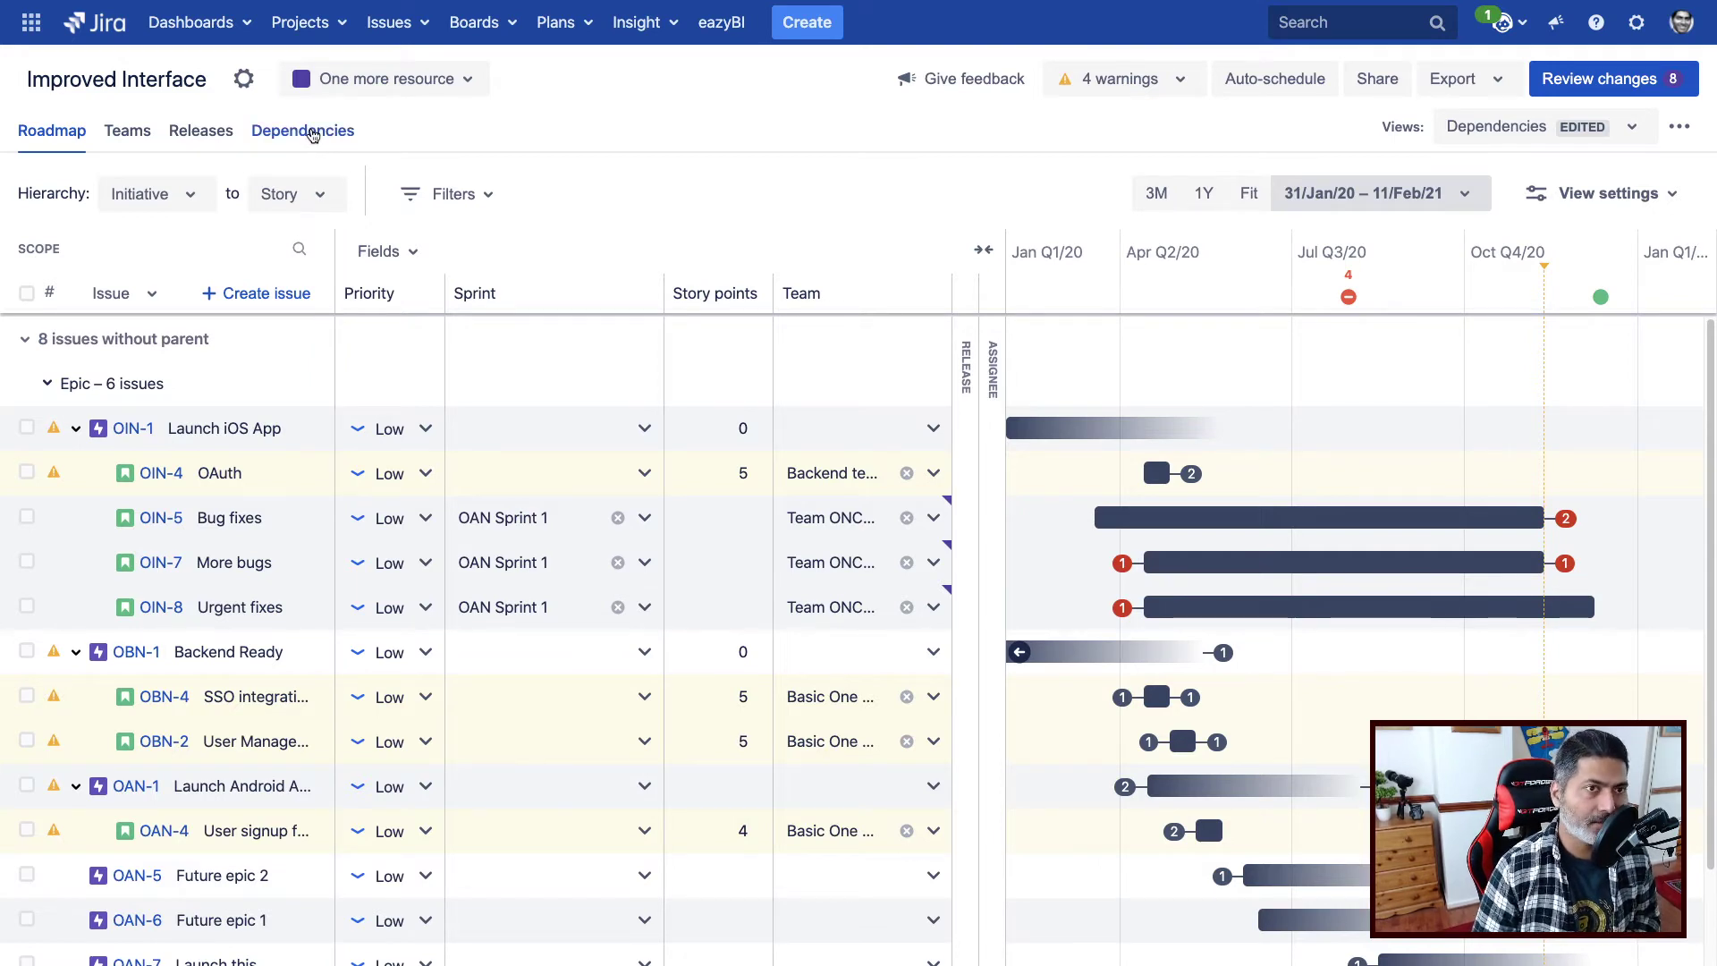
click(312, 135)
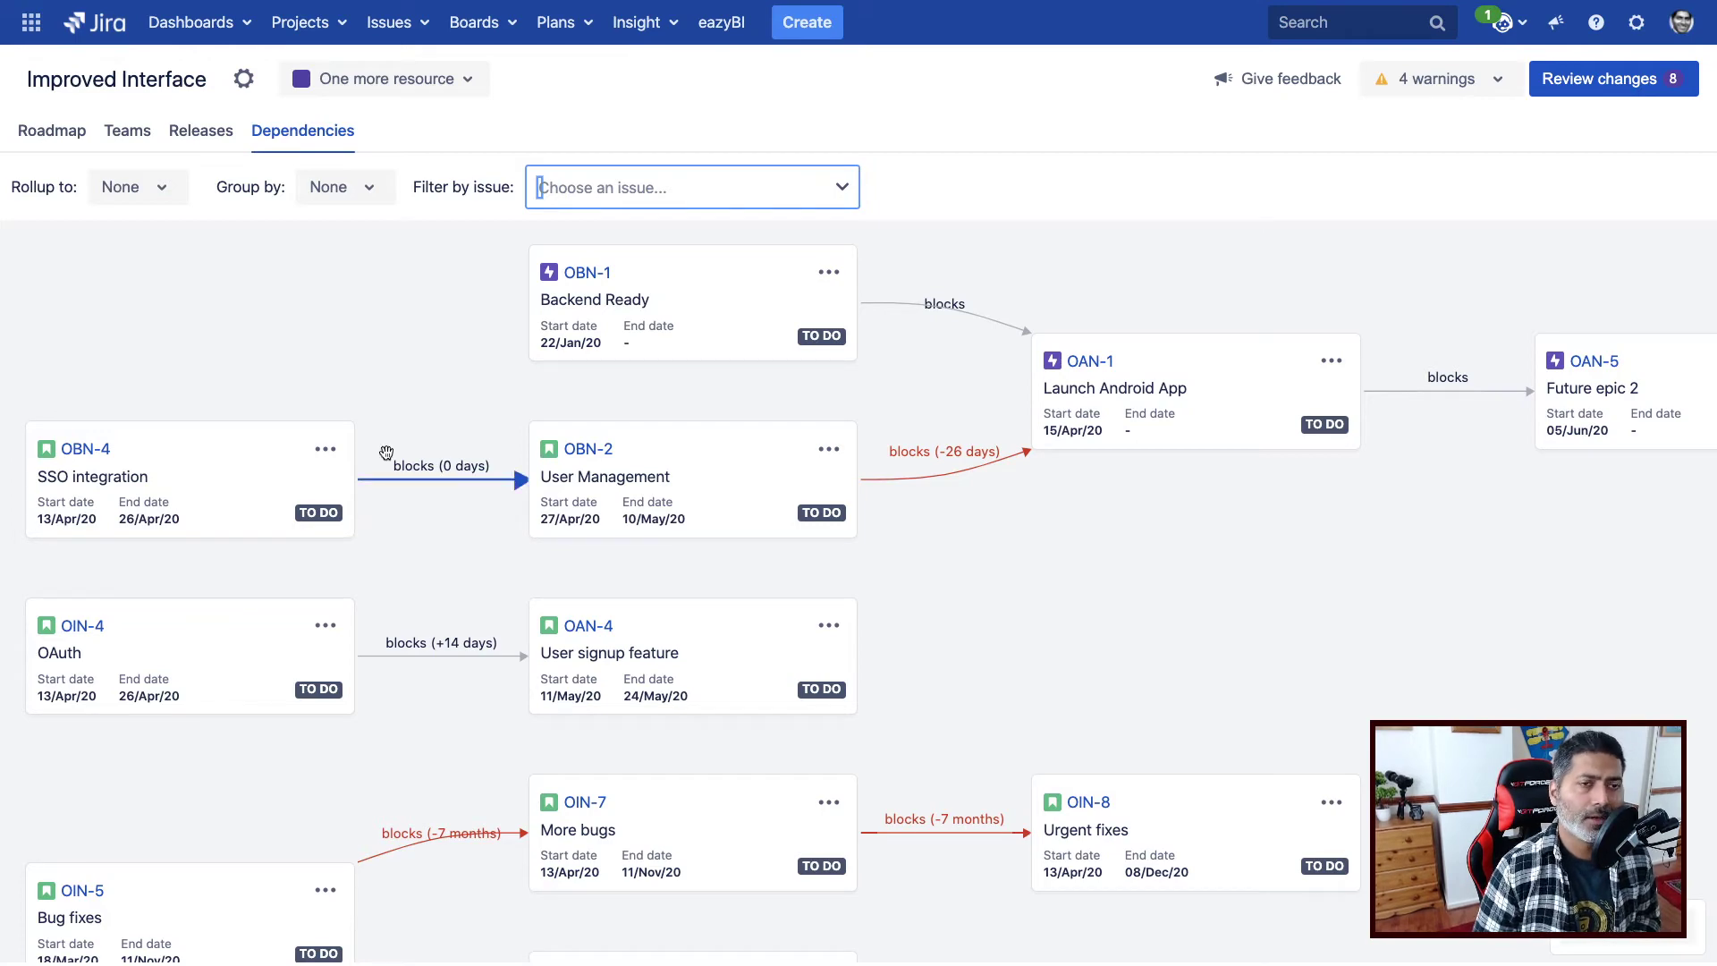
drag(353, 345, 410, 293)
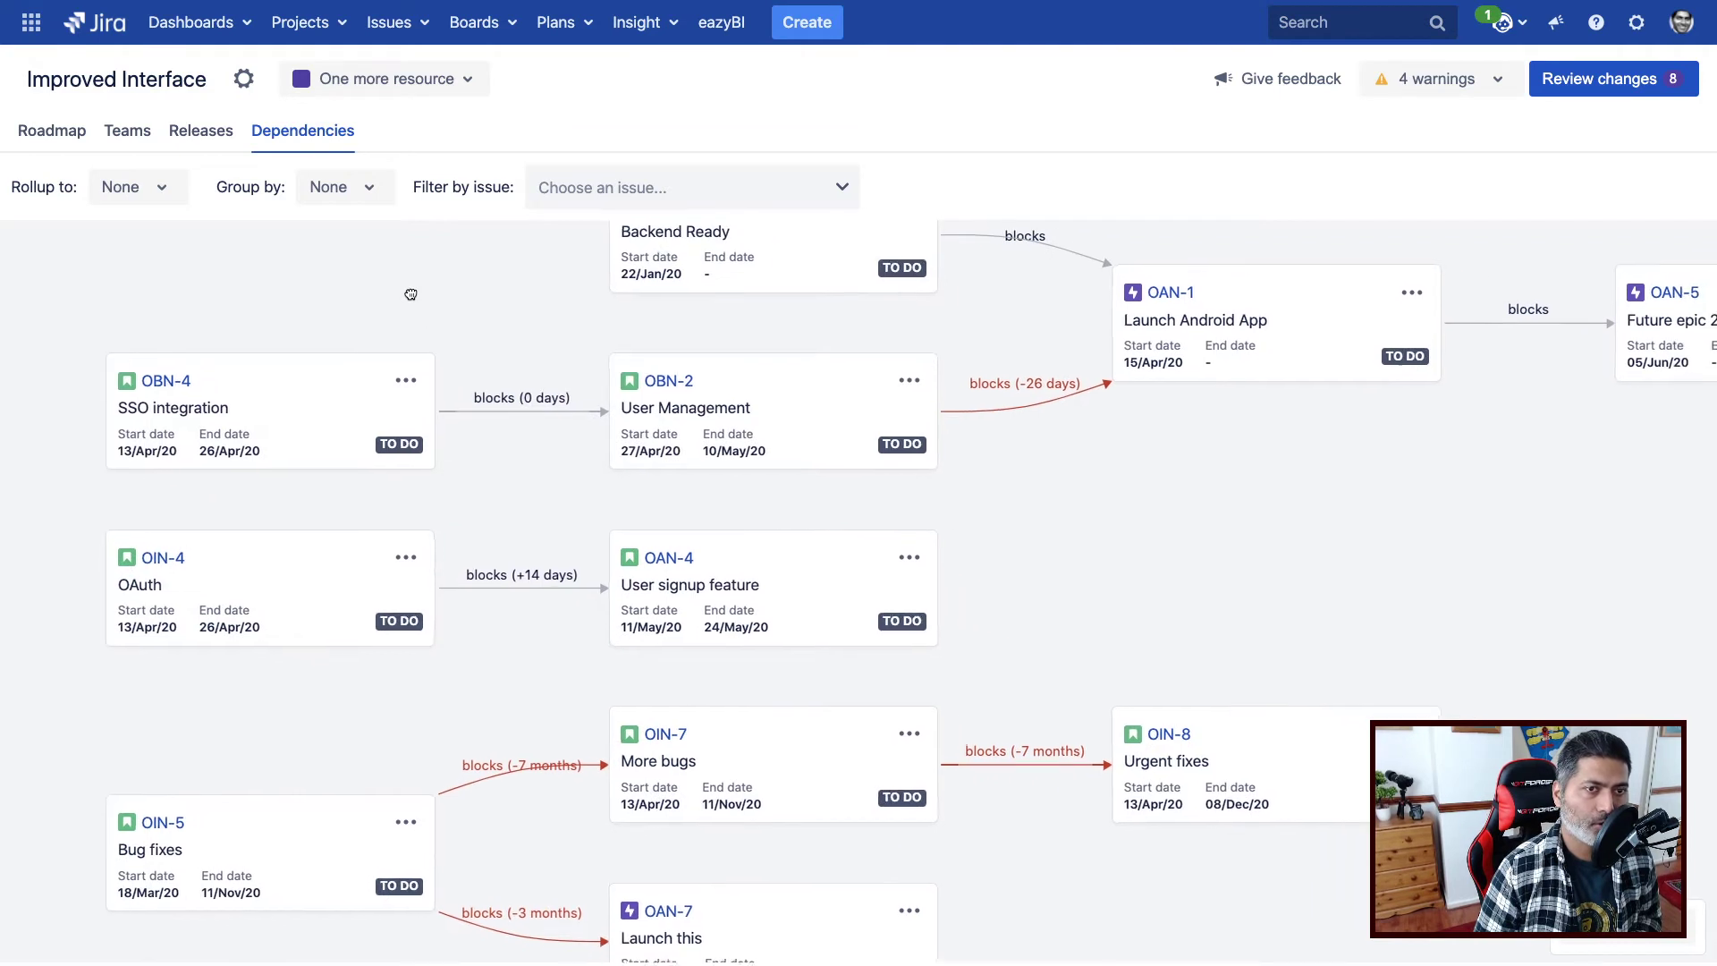
Step: Try Theme and Initiative rollups on the dependencies map, then settle on Epic
click(157, 197)
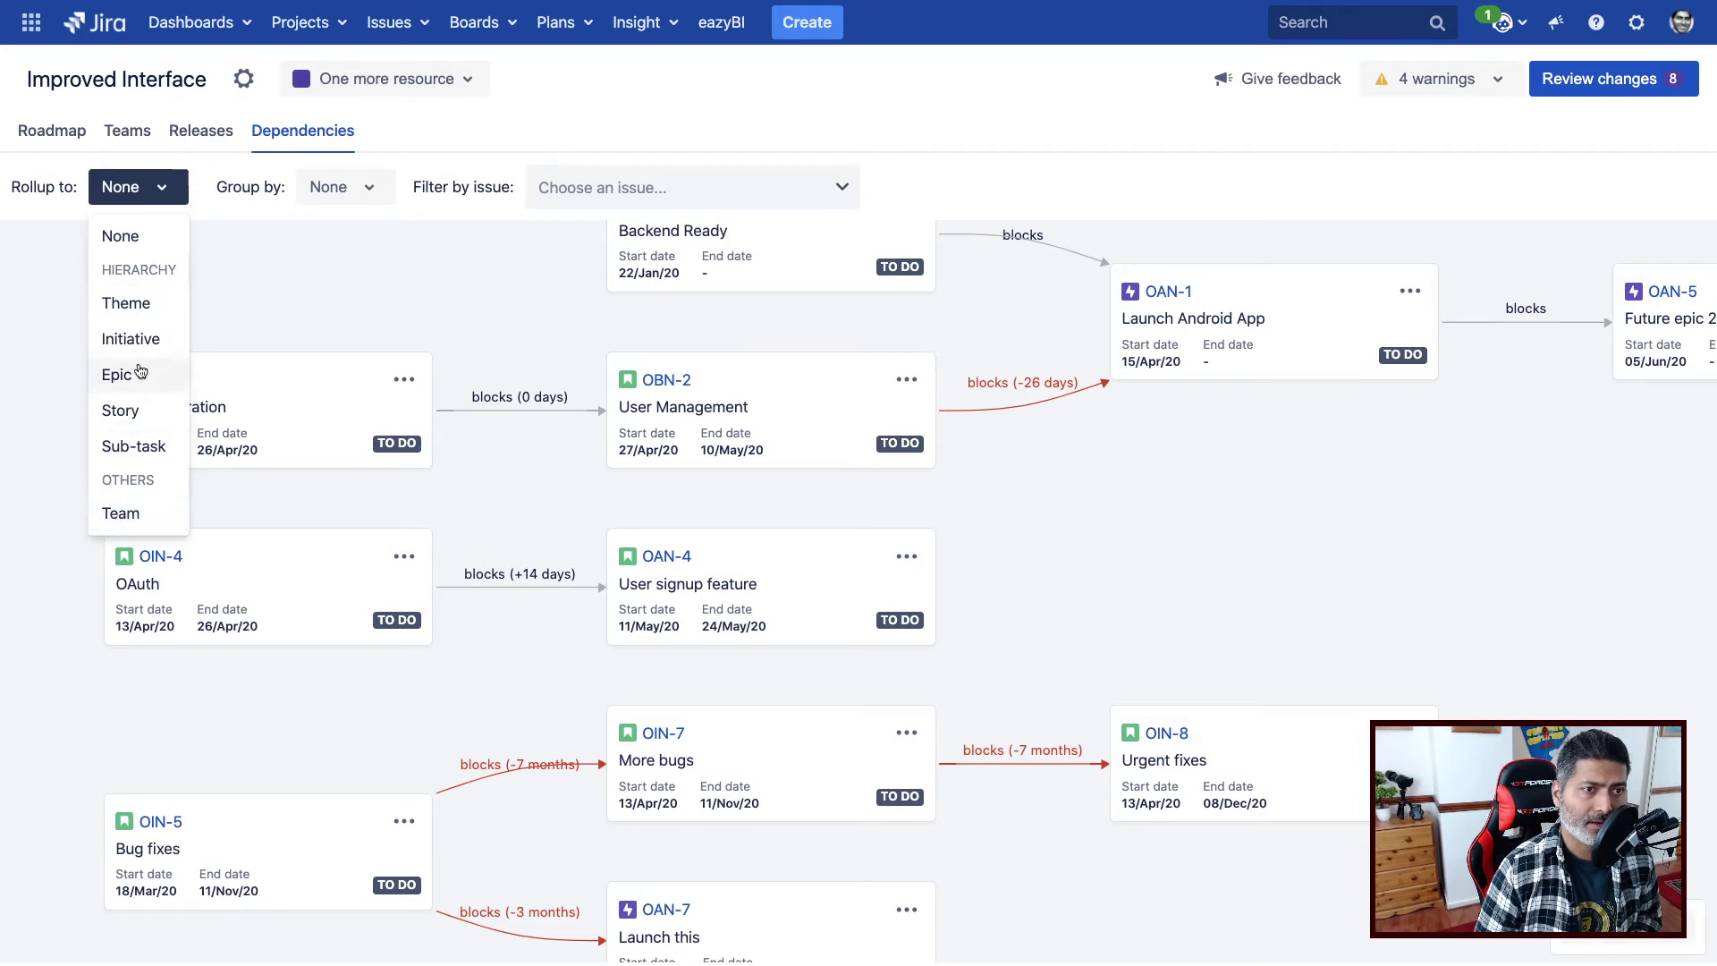
click(134, 311)
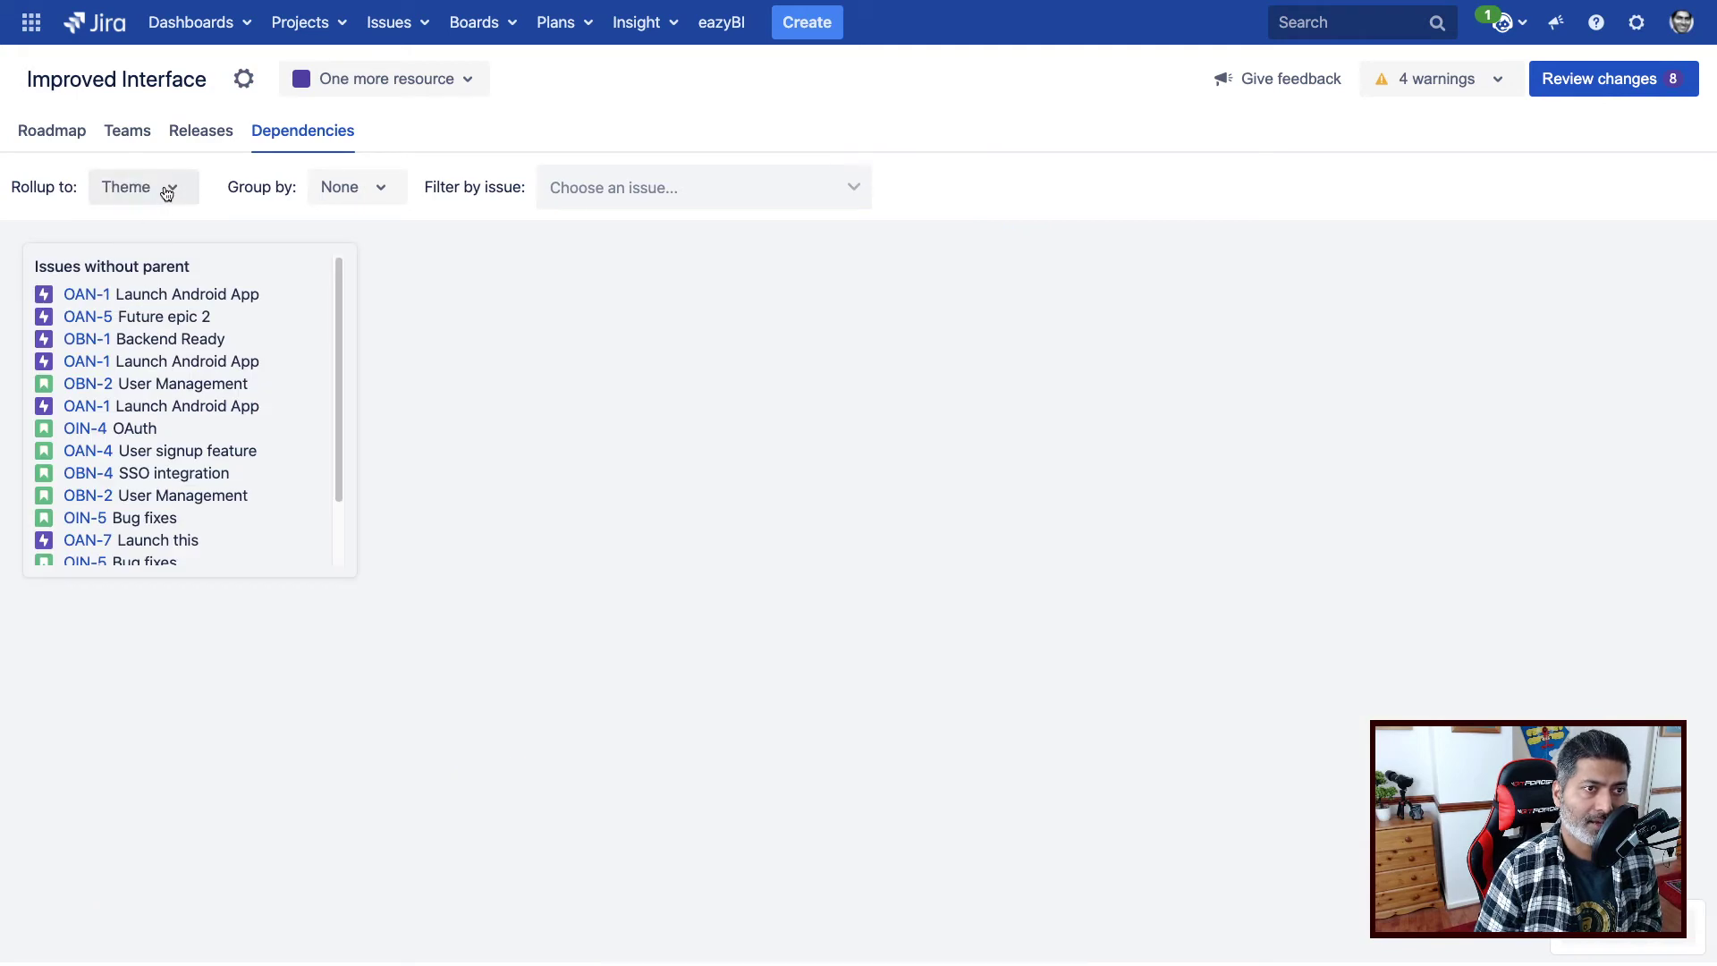
click(165, 190)
click(149, 345)
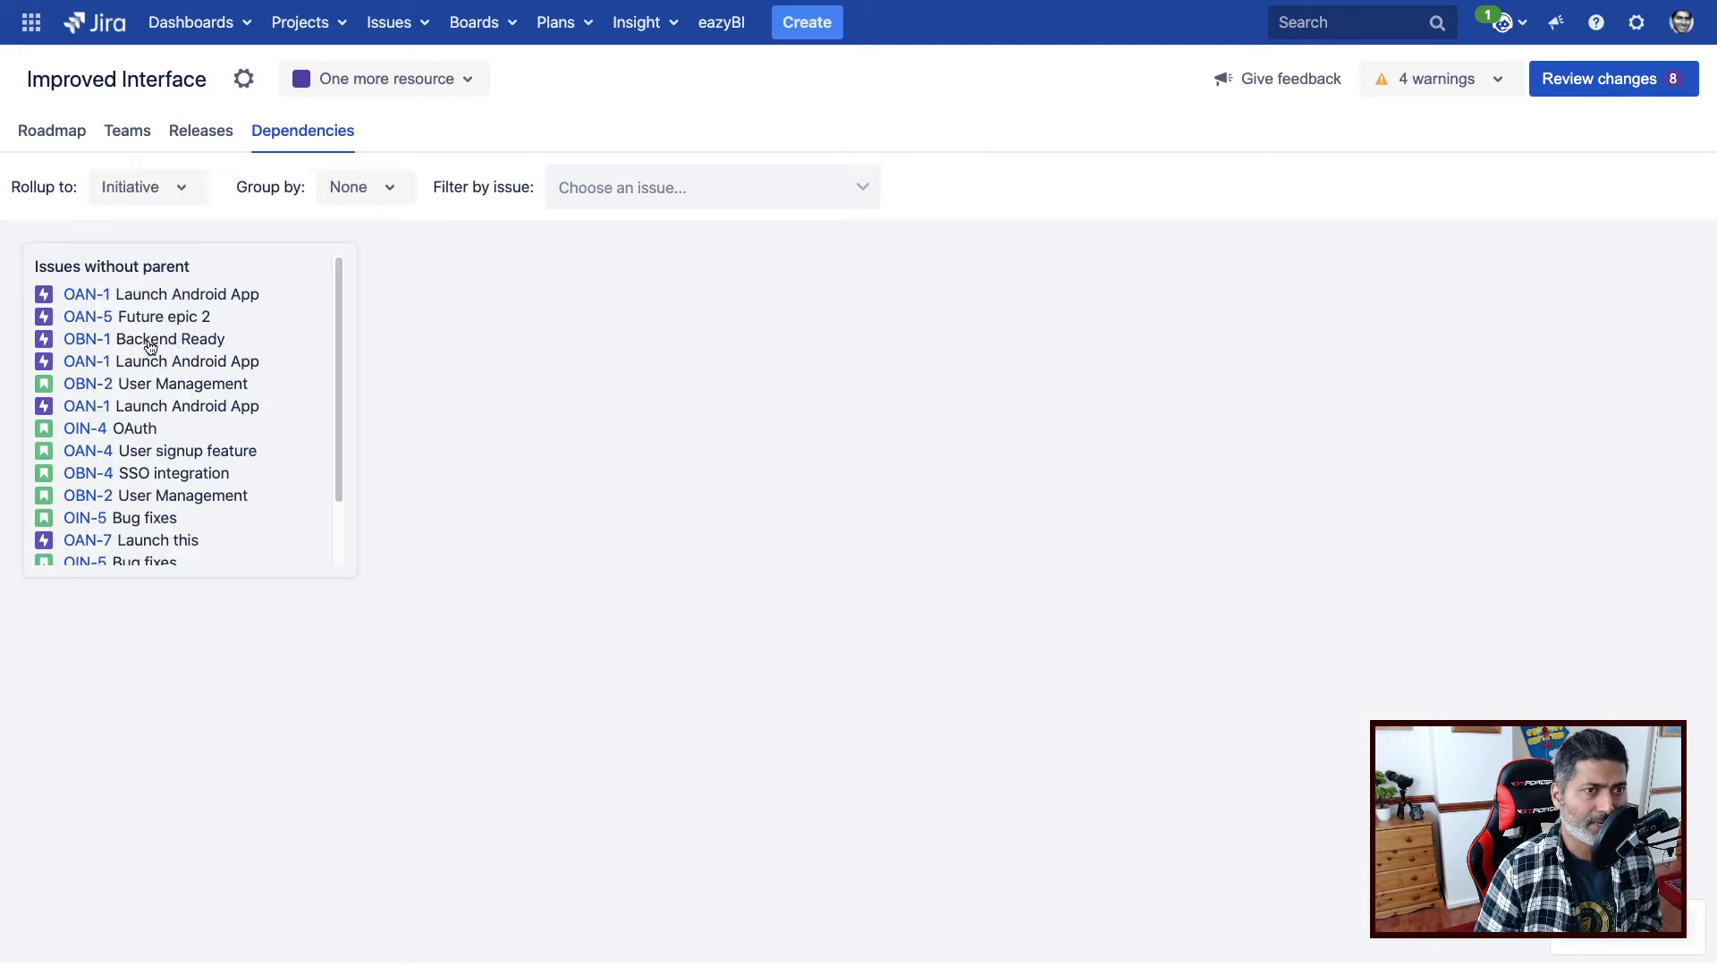
click(154, 201)
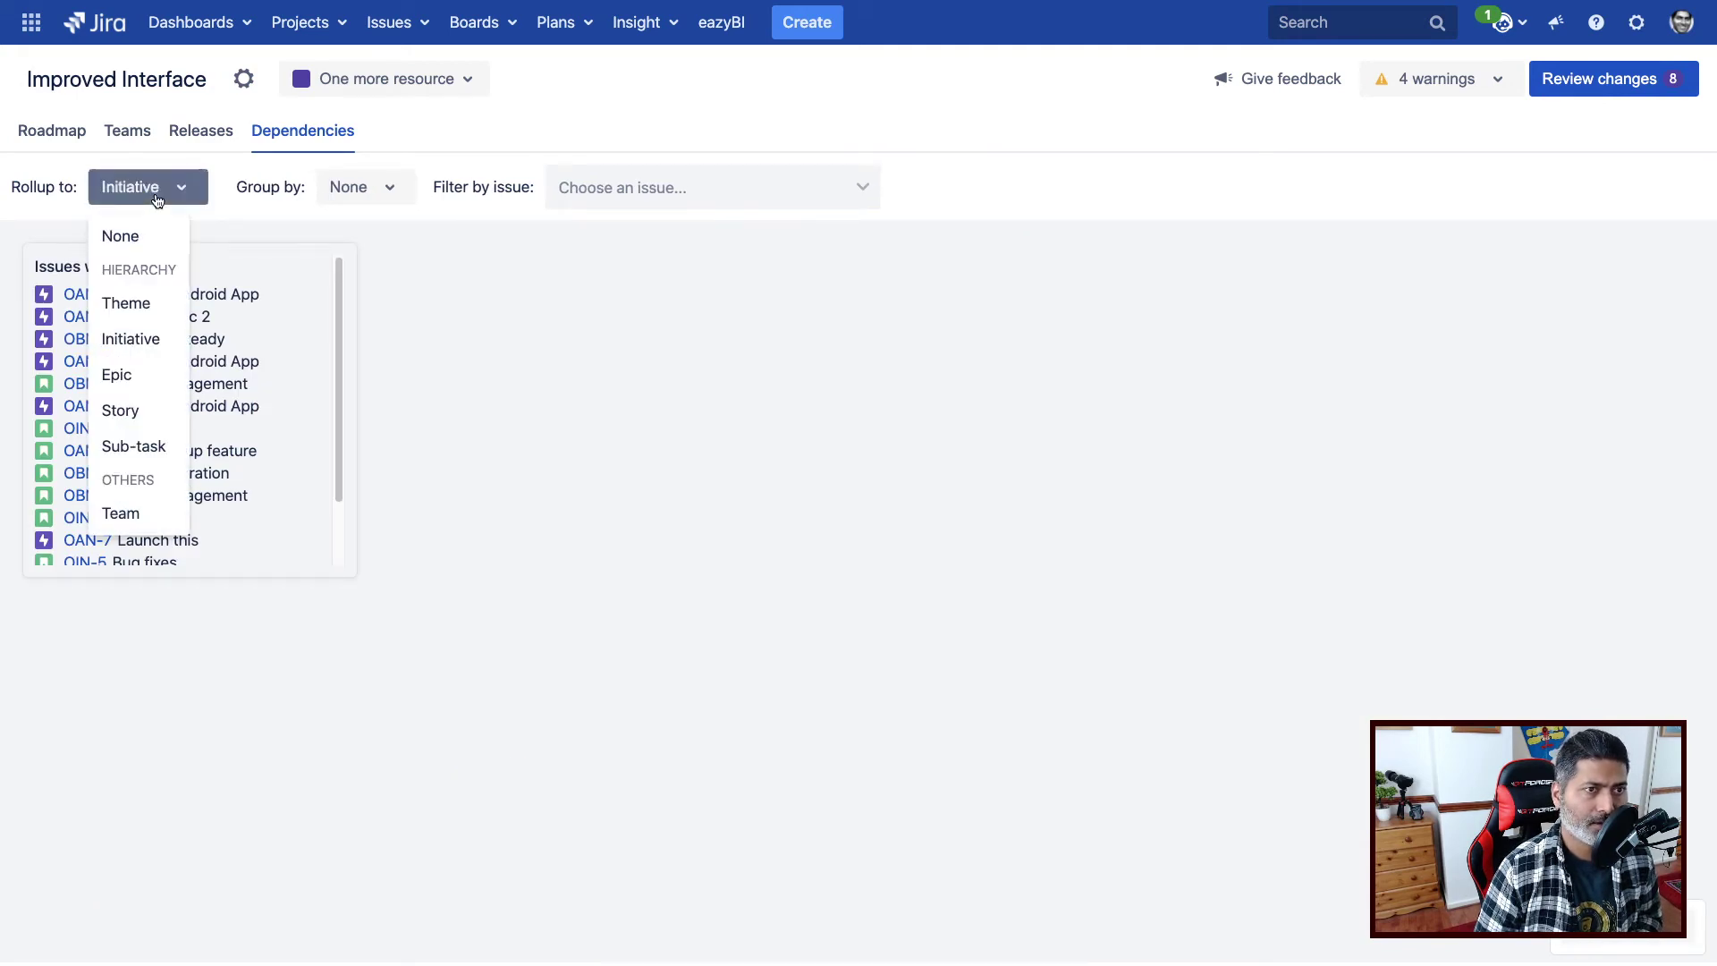
click(140, 388)
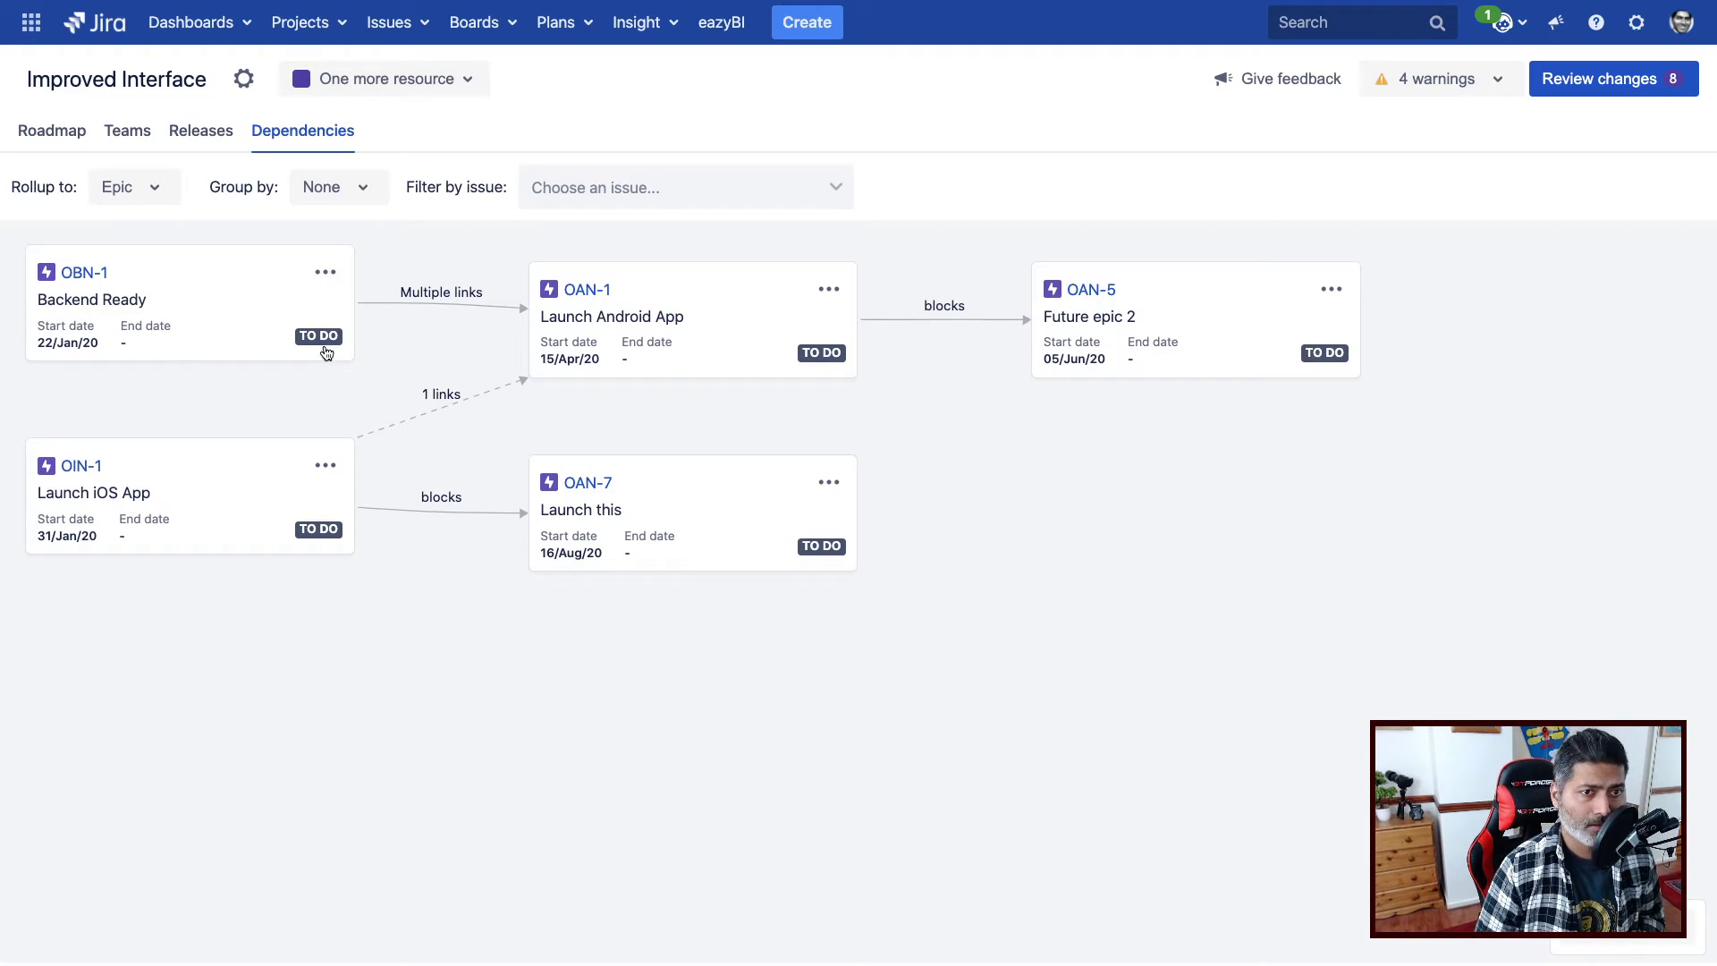
click(451, 403)
click(984, 705)
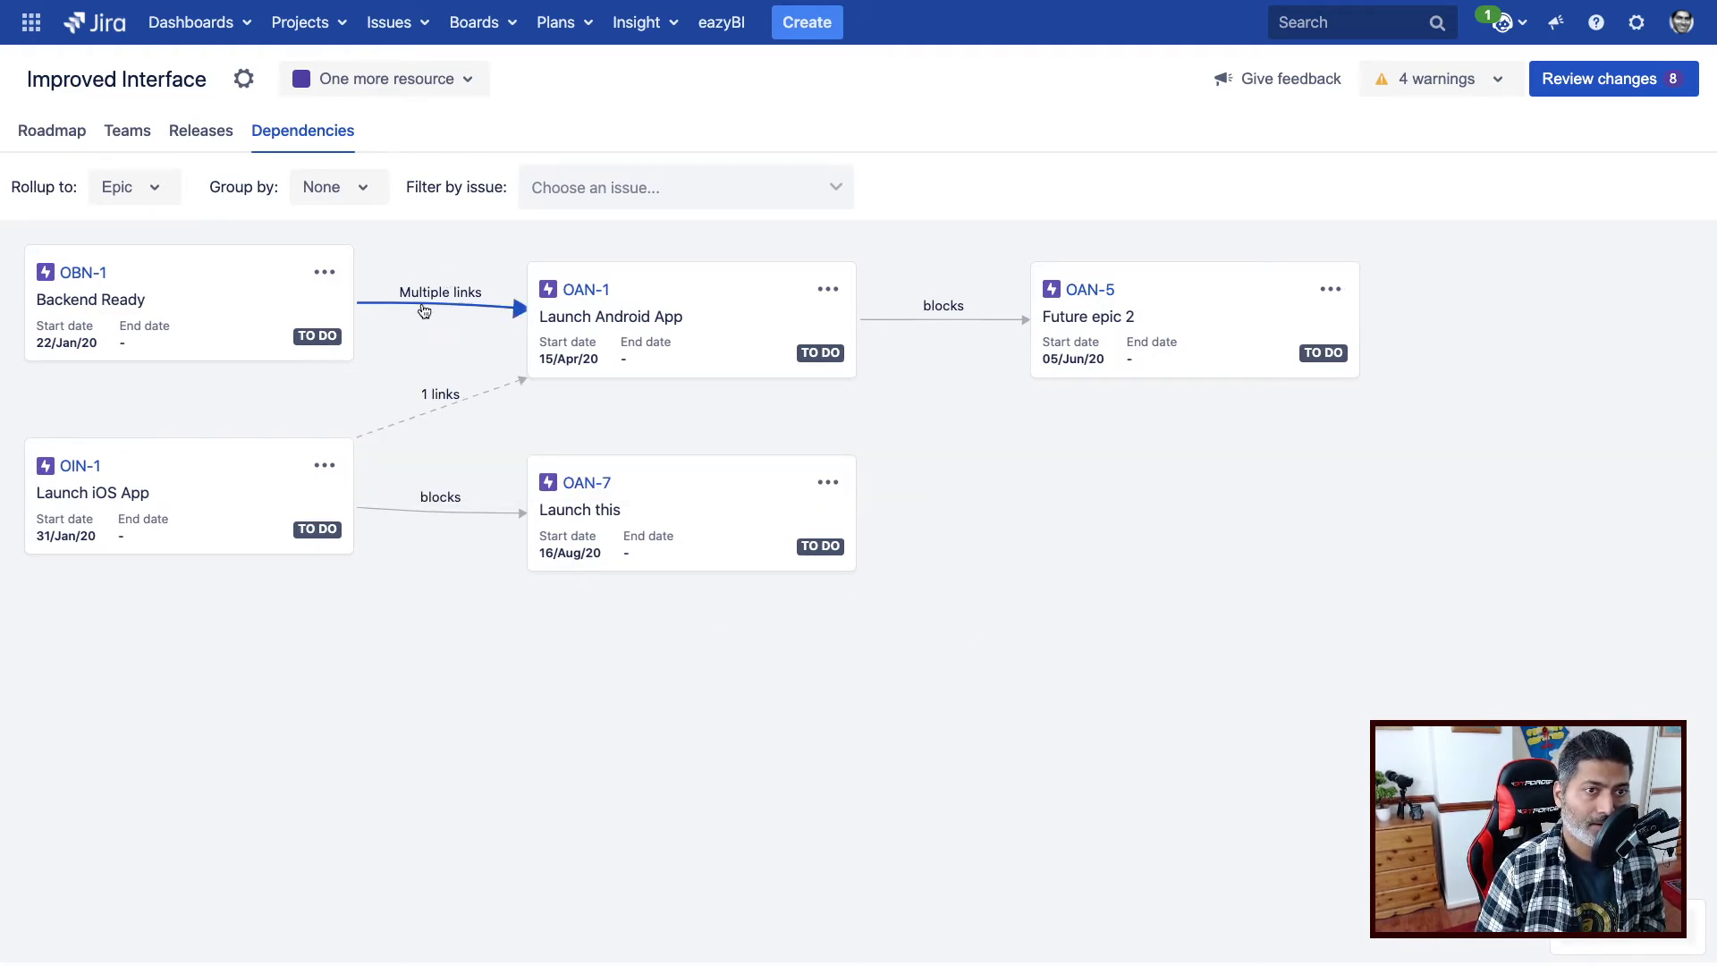
click(421, 305)
click(1092, 552)
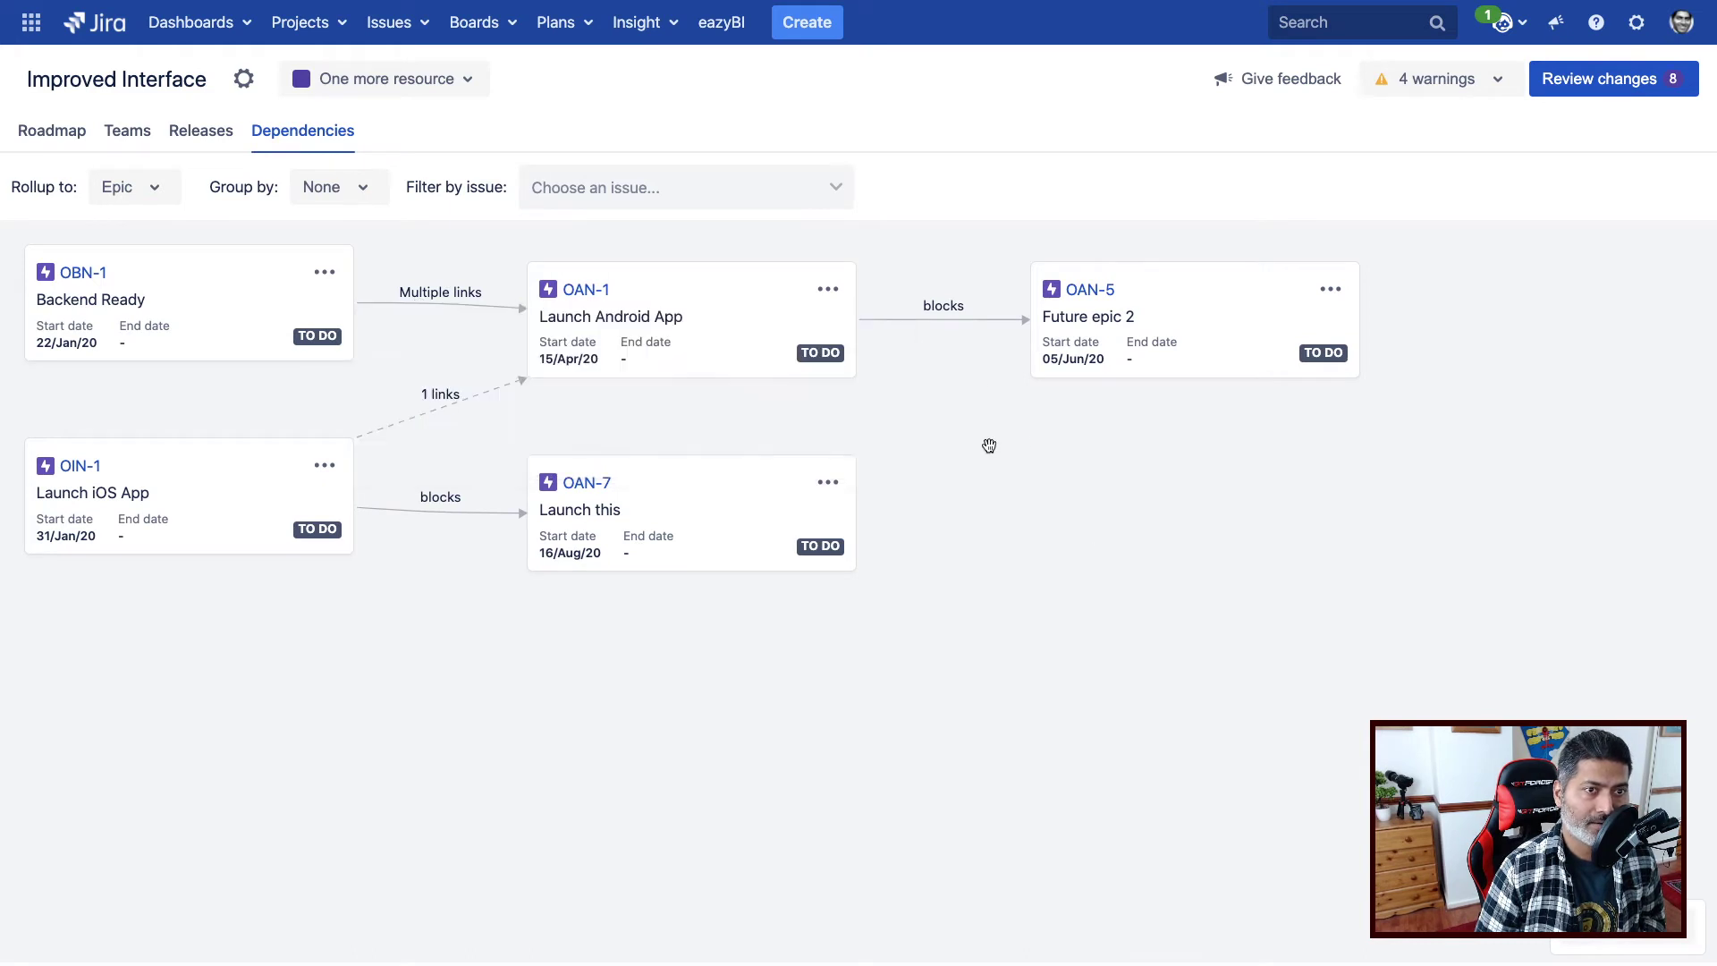
click(935, 323)
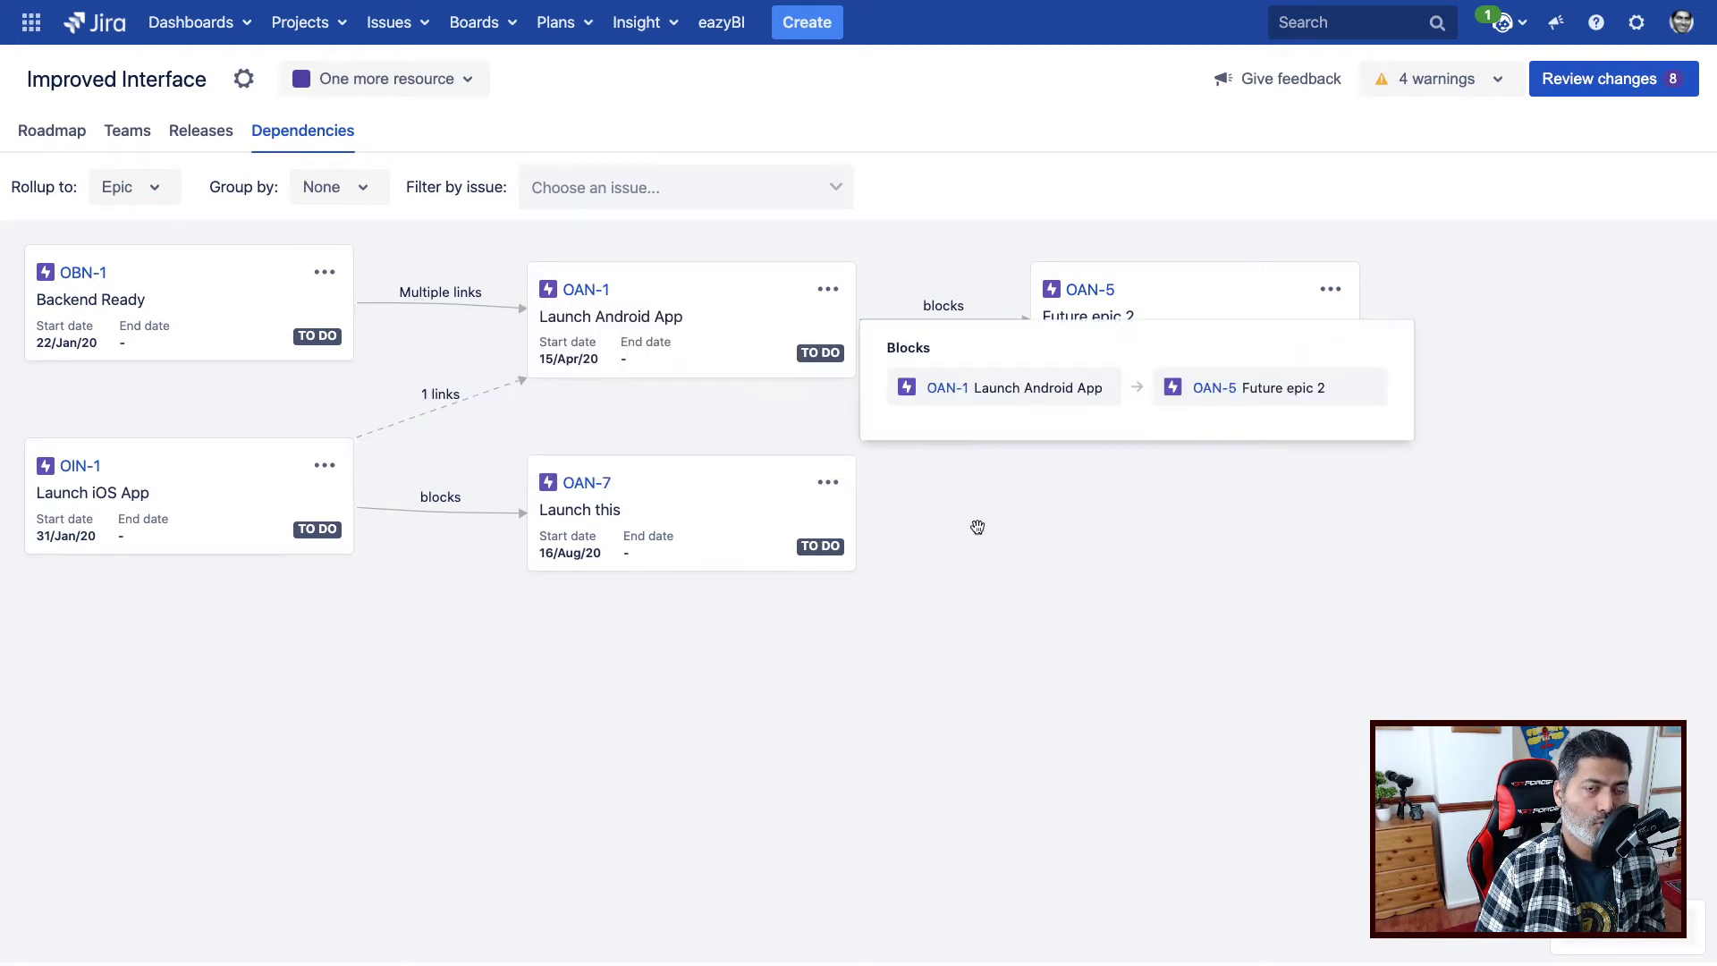
click(999, 604)
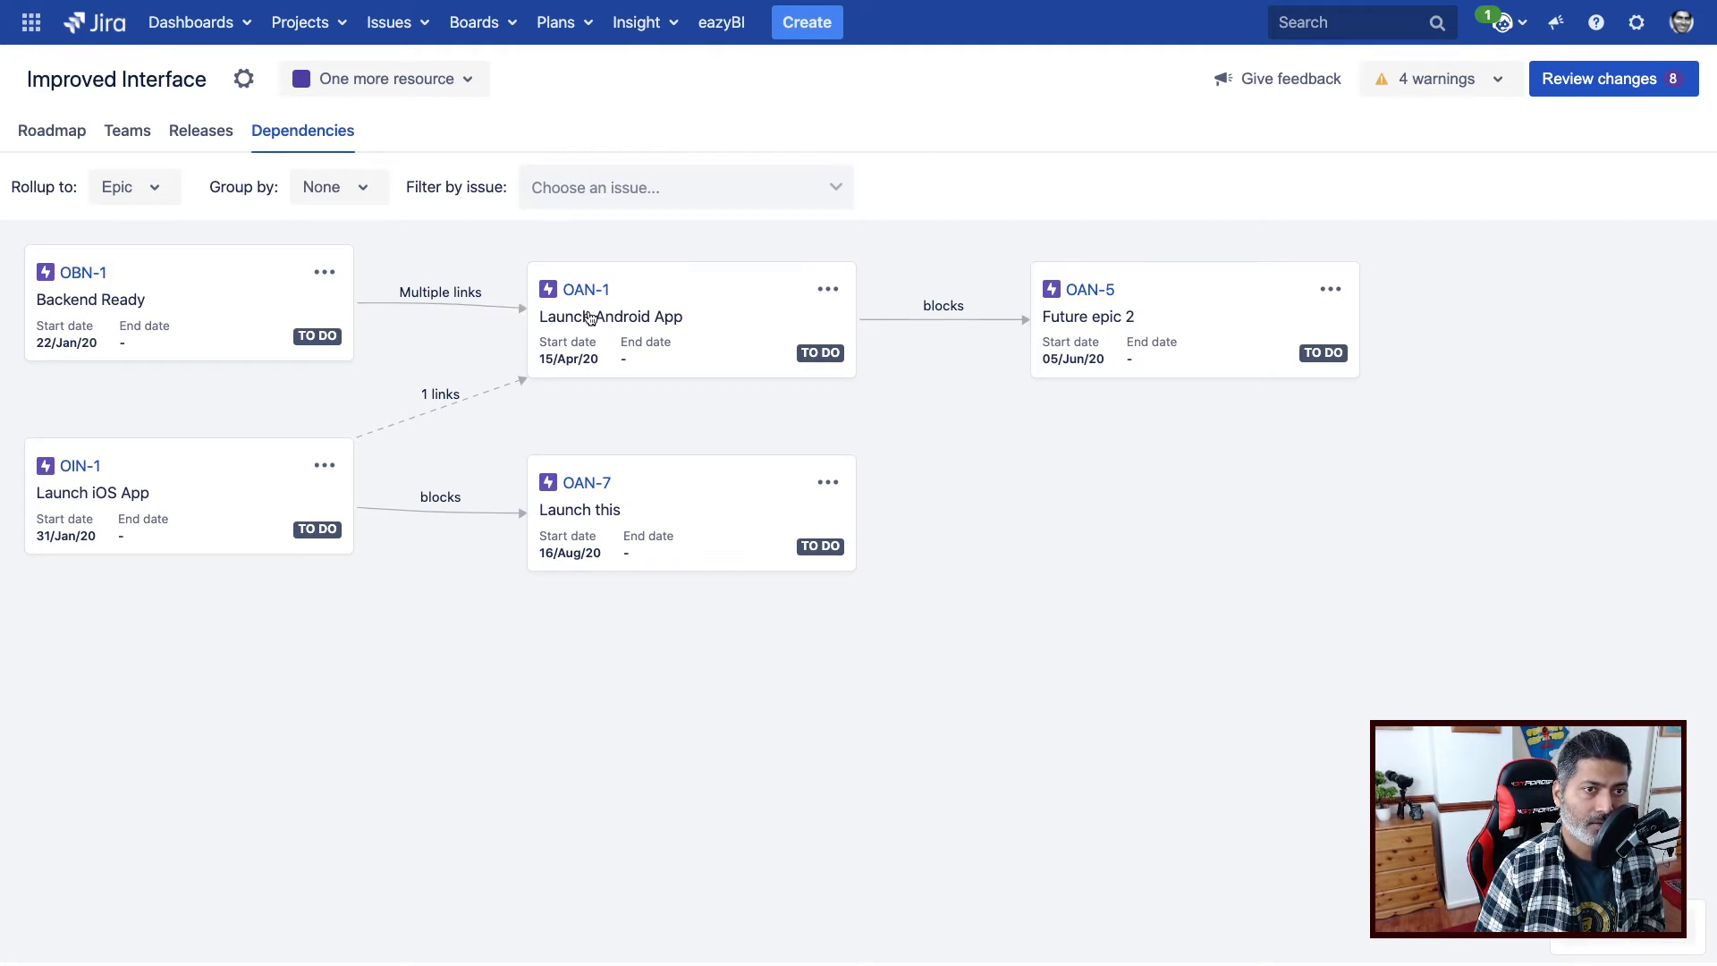
click(475, 307)
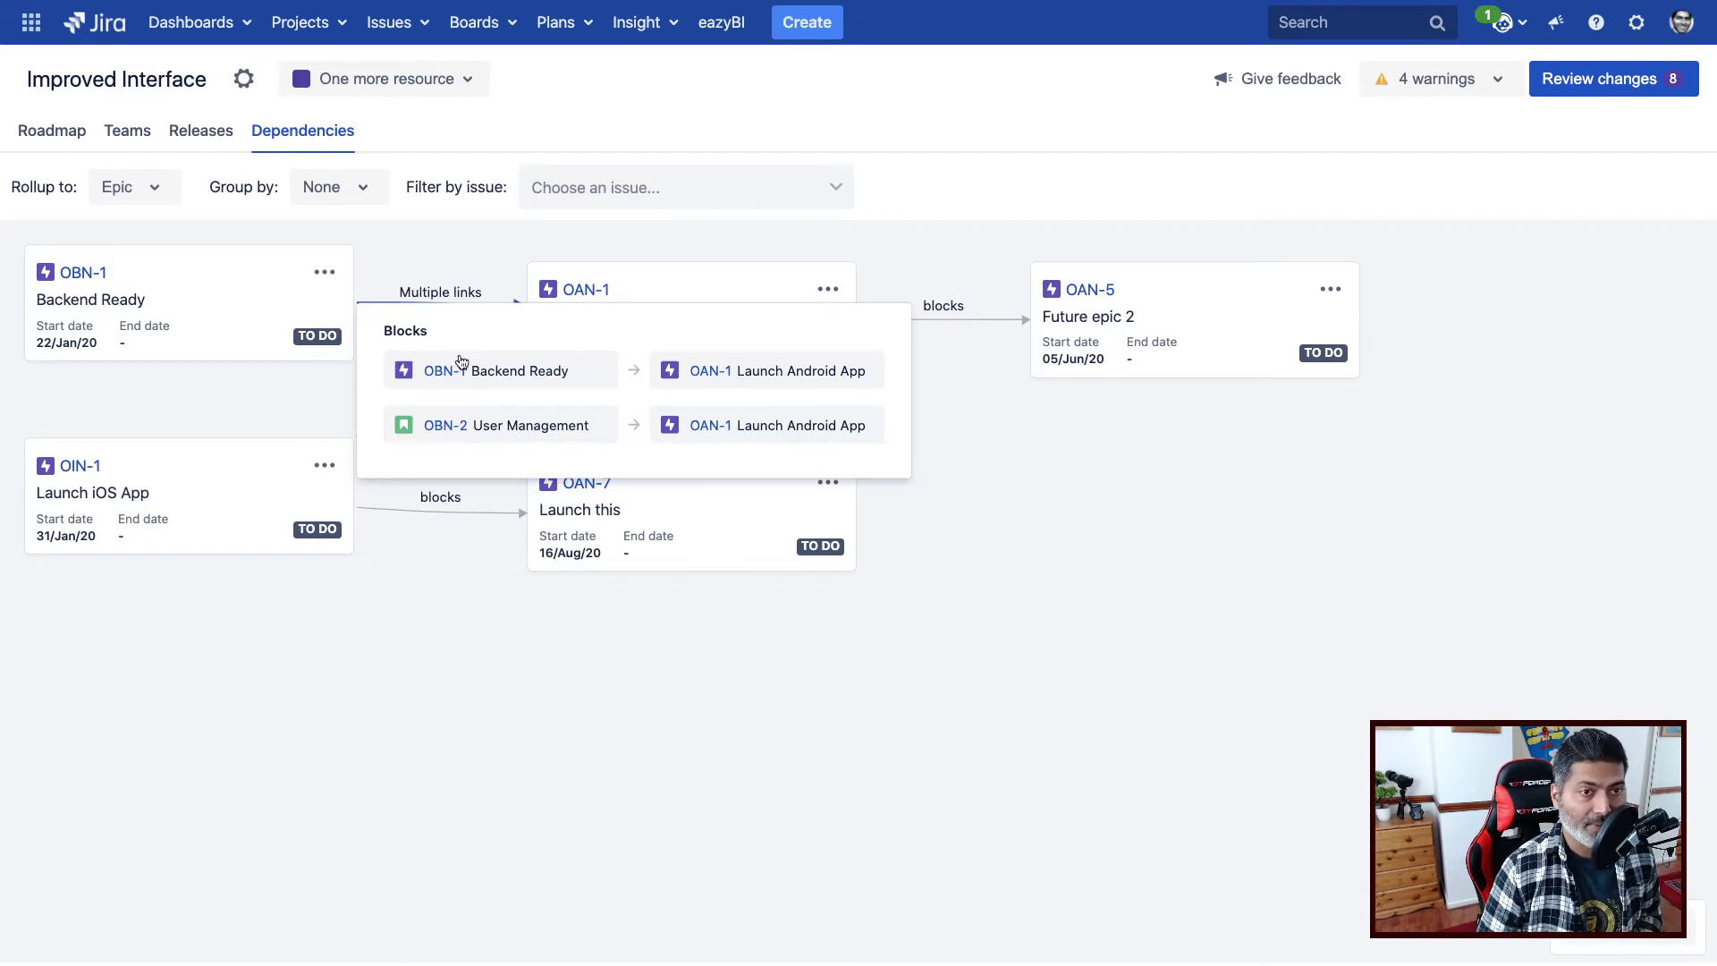
Step: Close the link popover, roll the map up to Story and pan across the cards
click(646, 245)
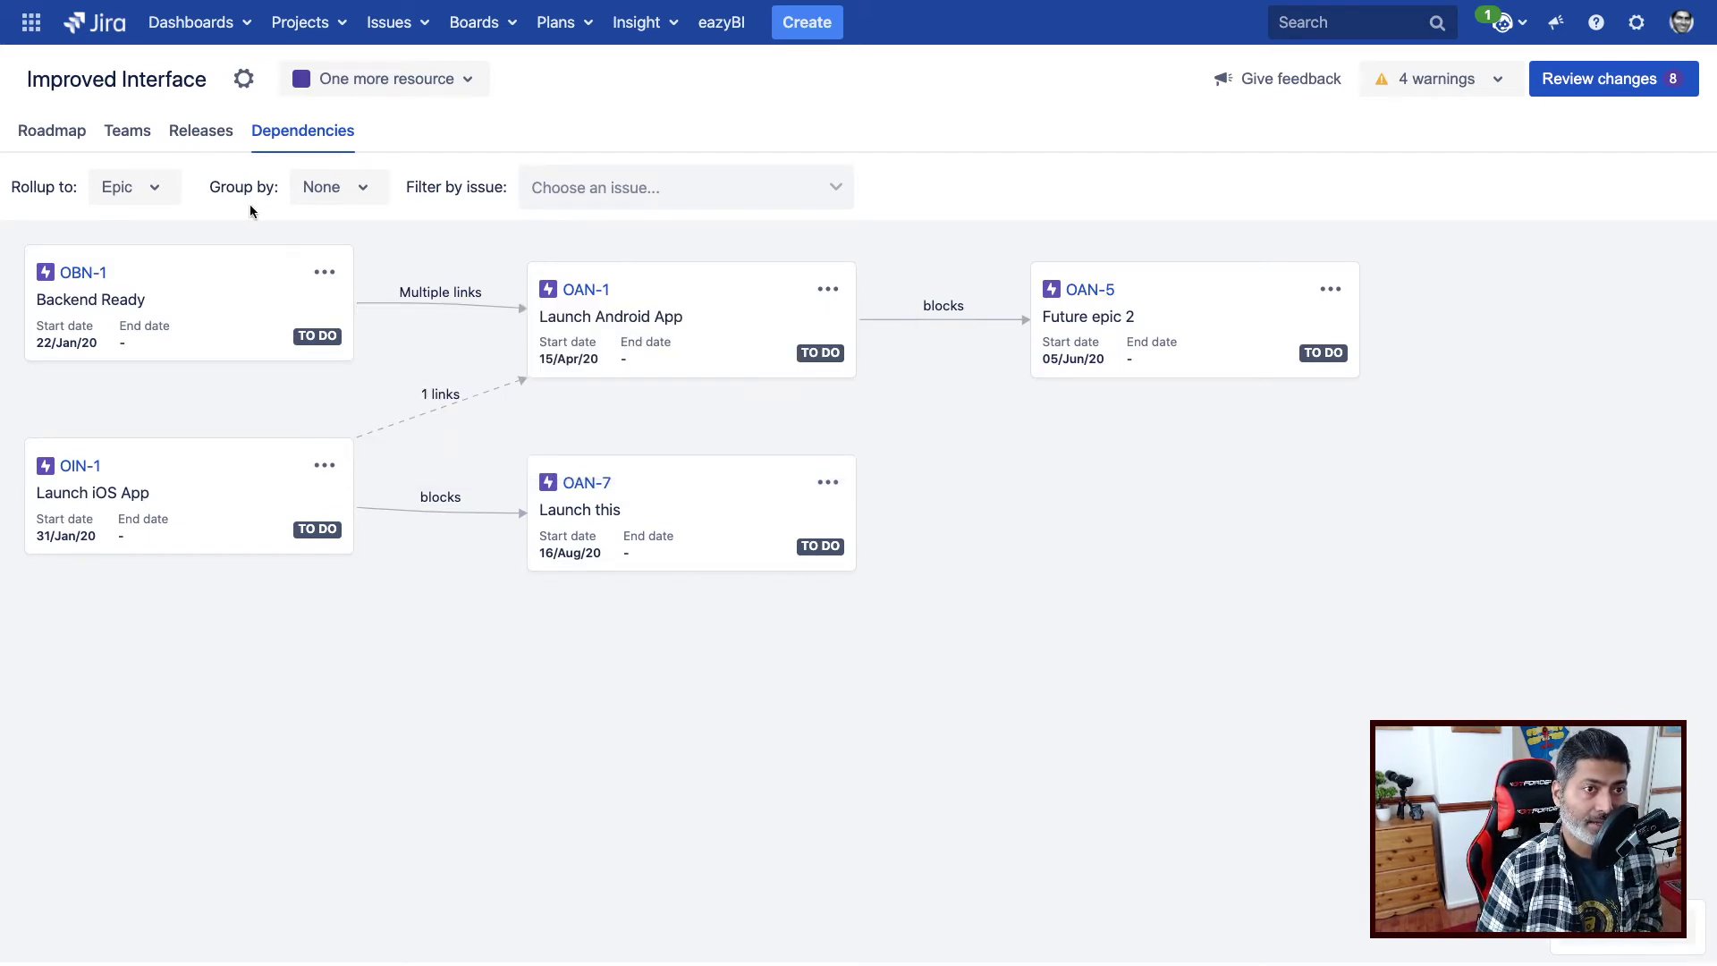
click(162, 194)
click(128, 405)
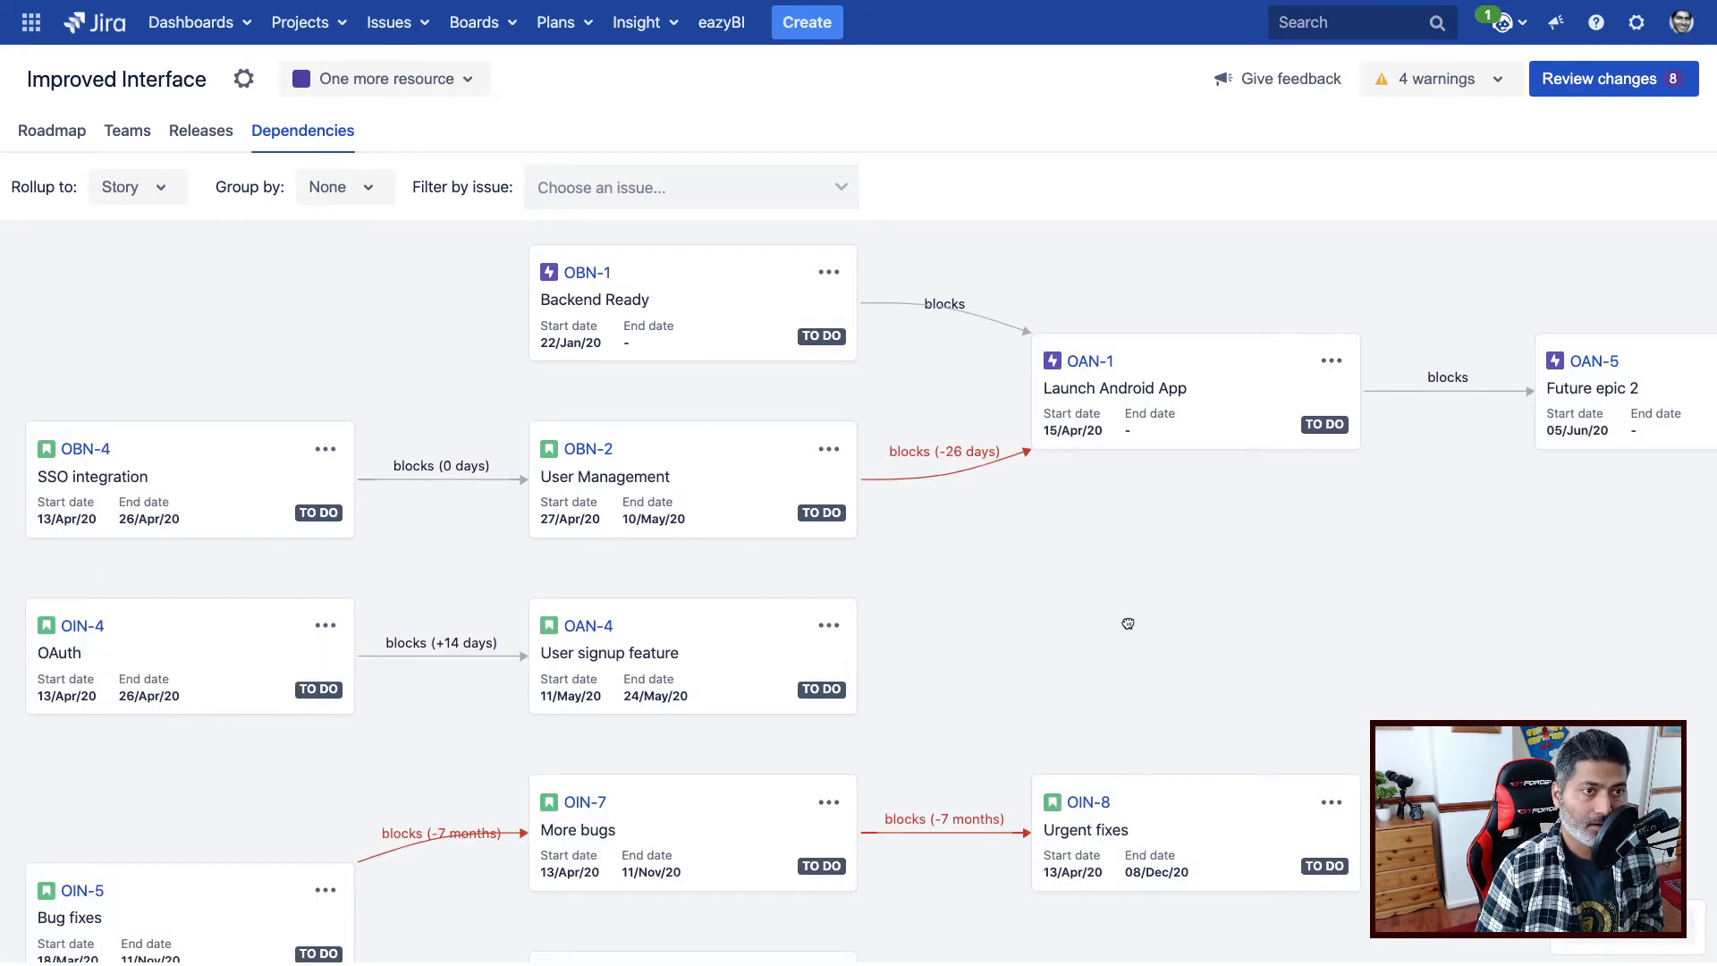
drag(1129, 623, 1019, 643)
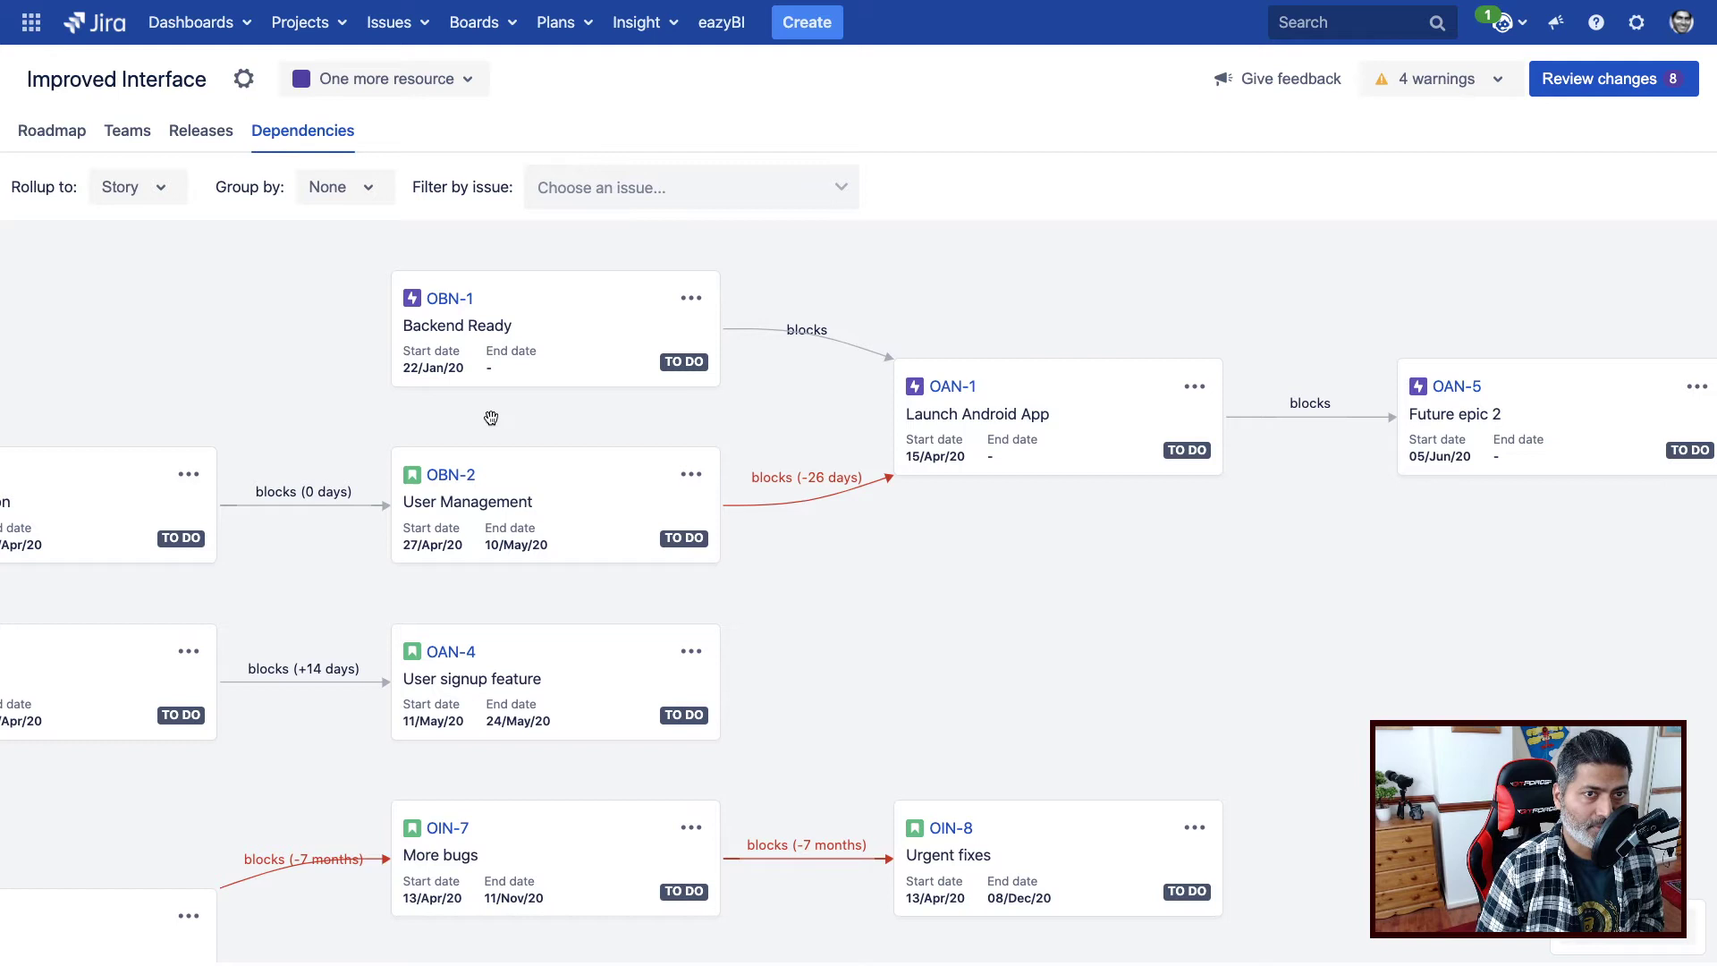
drag(870, 645, 1006, 609)
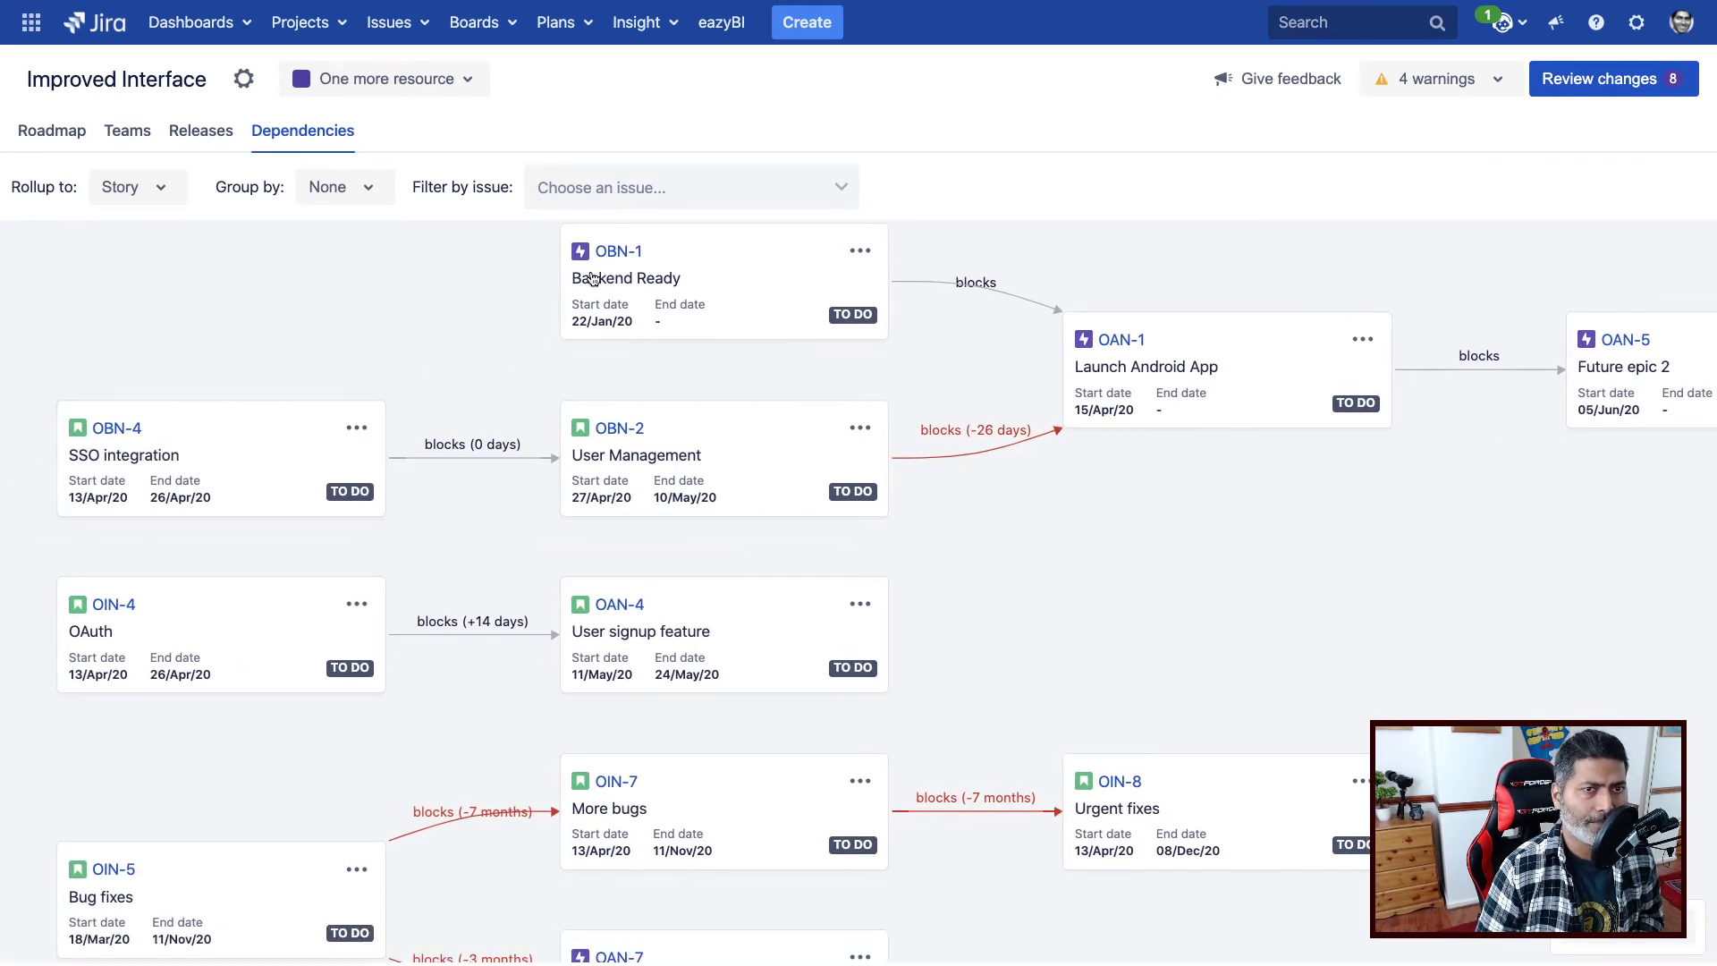
Step: Roll the dependencies map up to Sub-task level
click(136, 186)
click(143, 445)
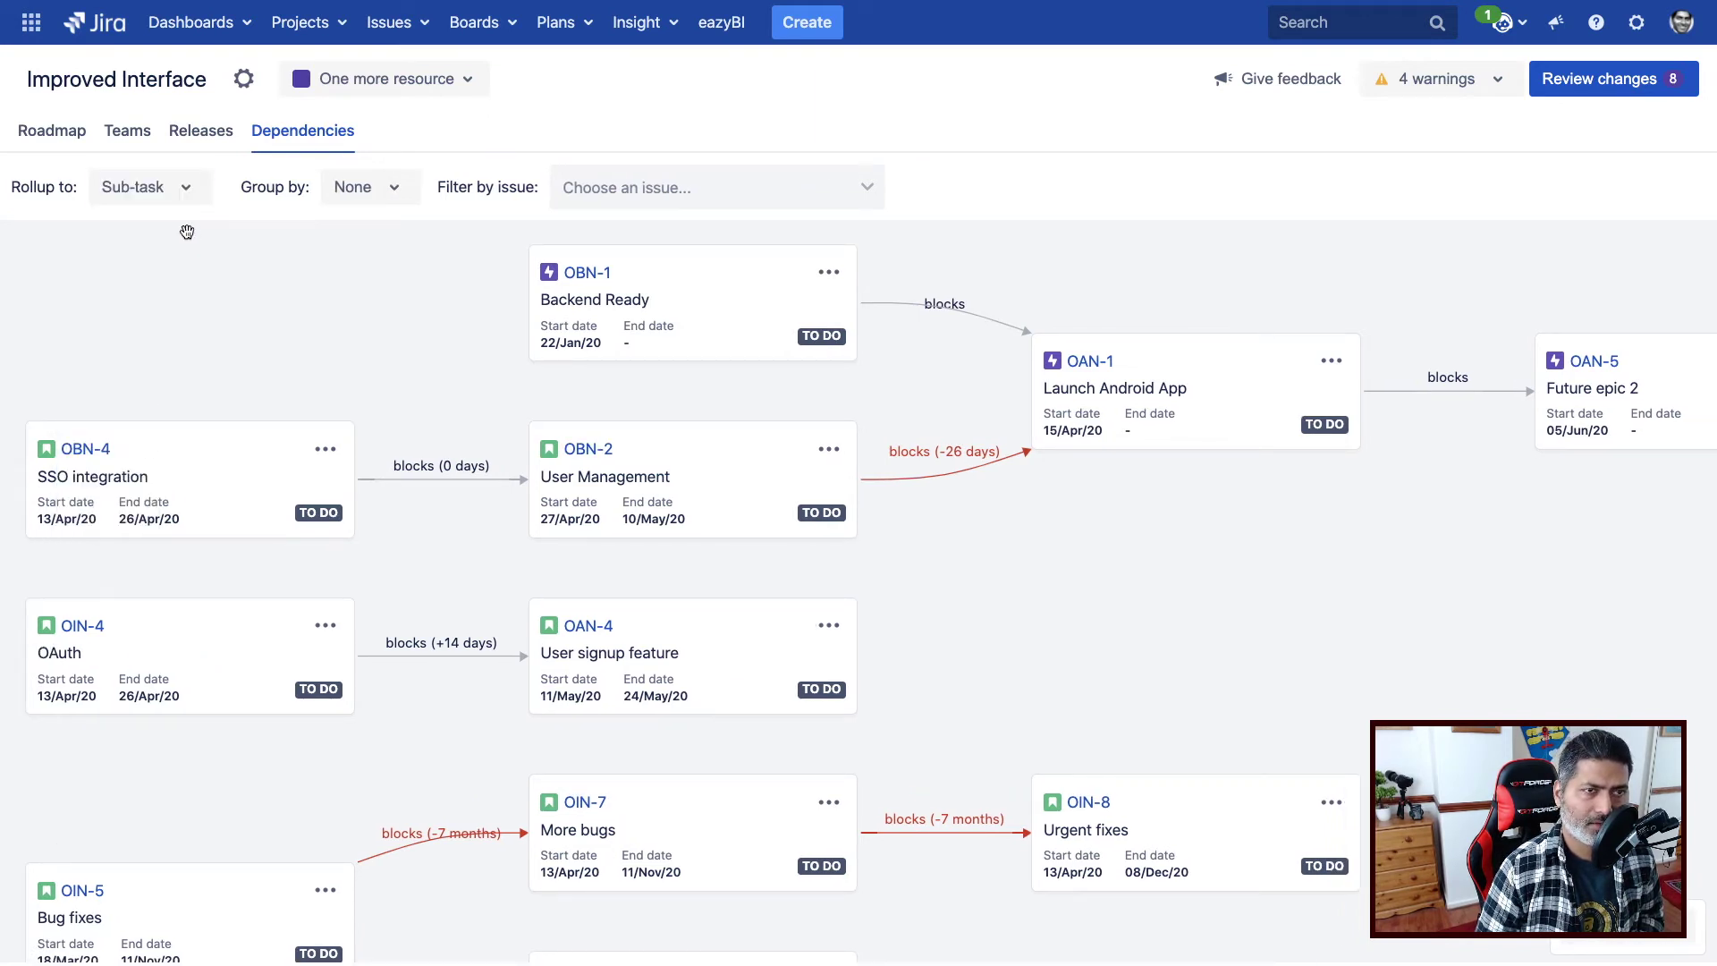
click(188, 198)
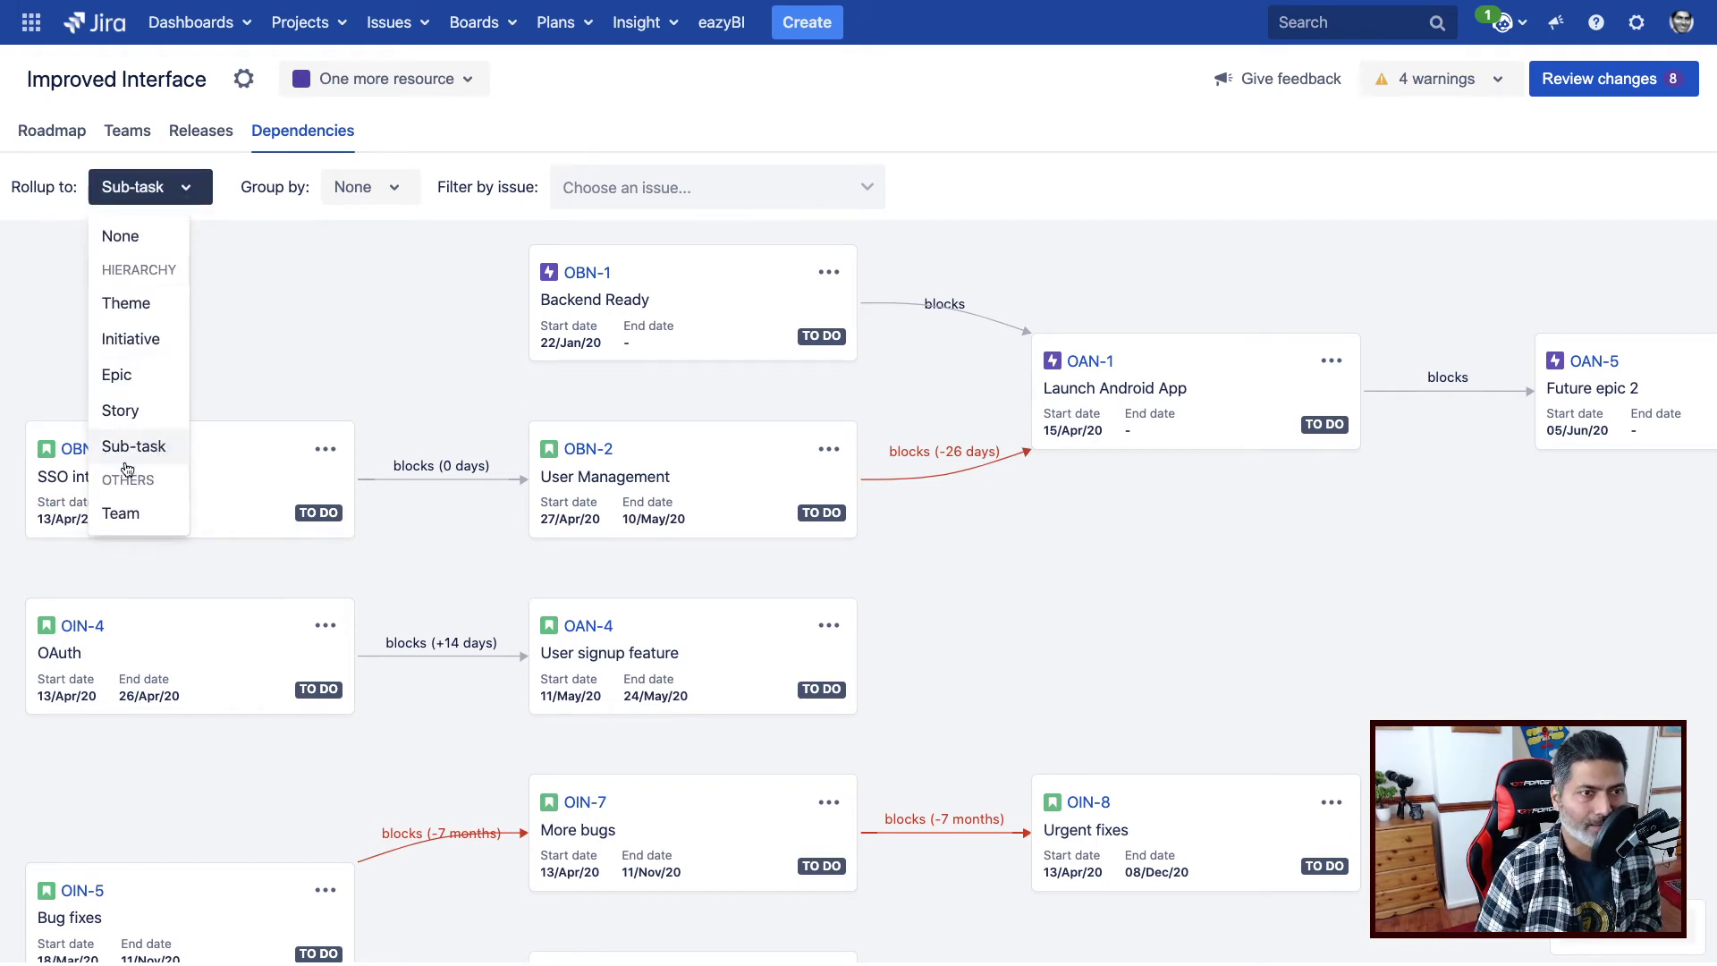
Step: Roll the map up to Team and inspect the Backend team's blocking link to Basic One
click(122, 514)
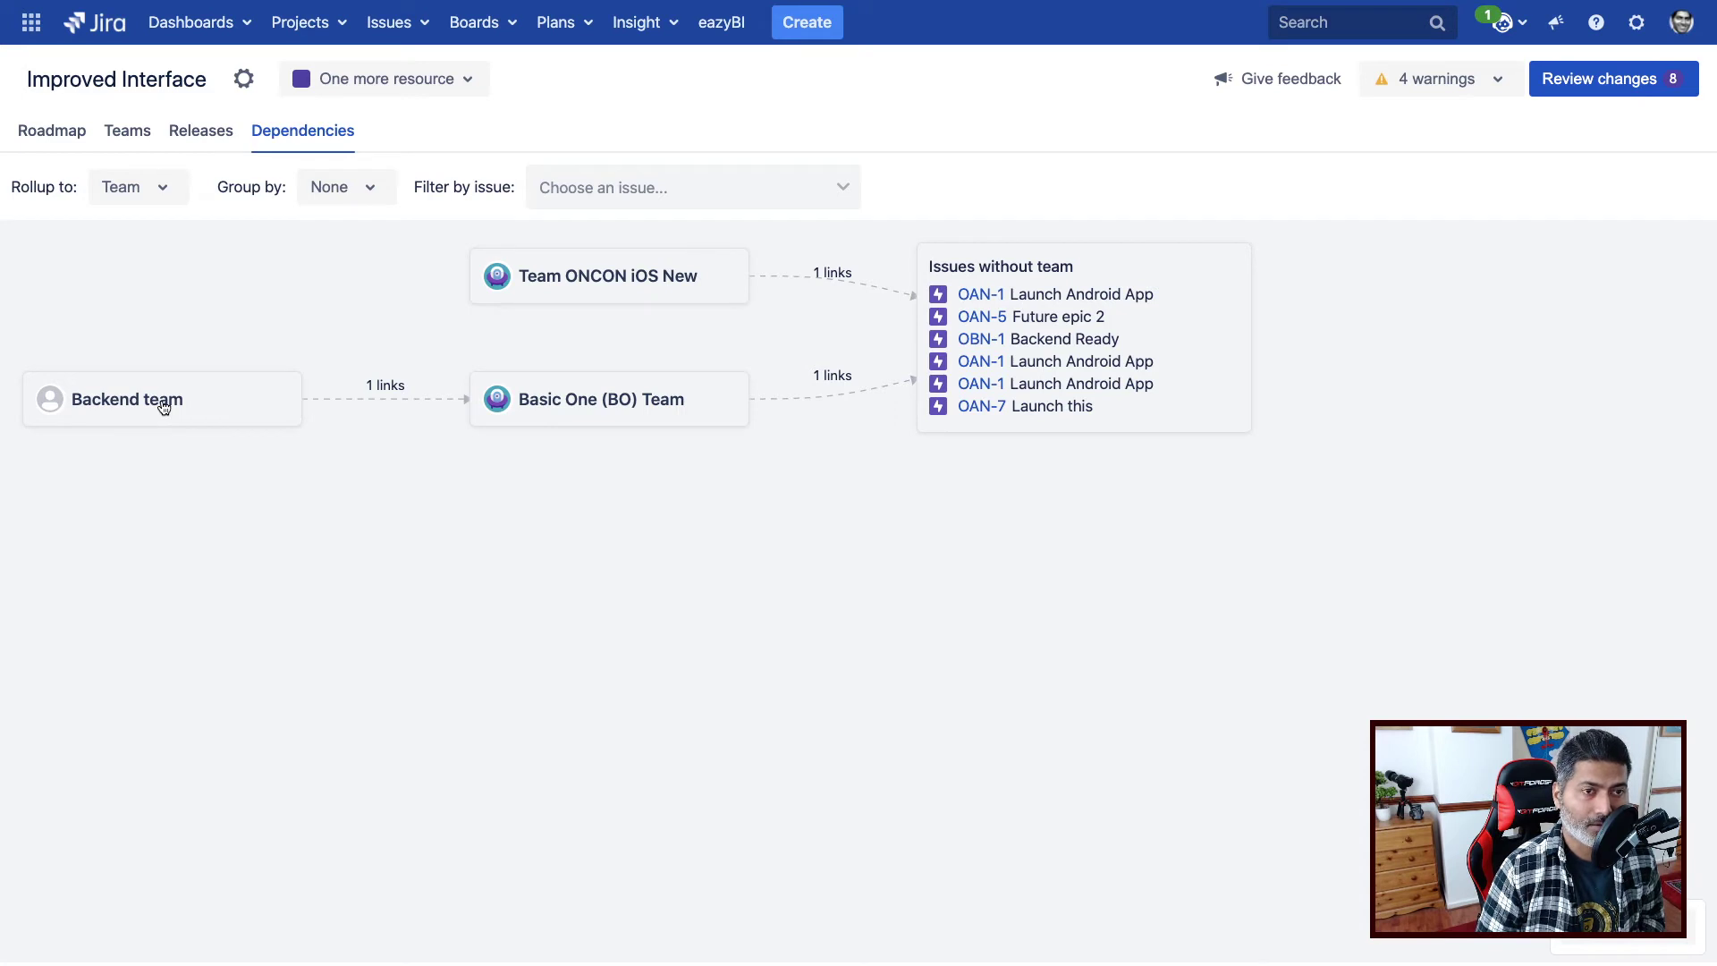
click(368, 400)
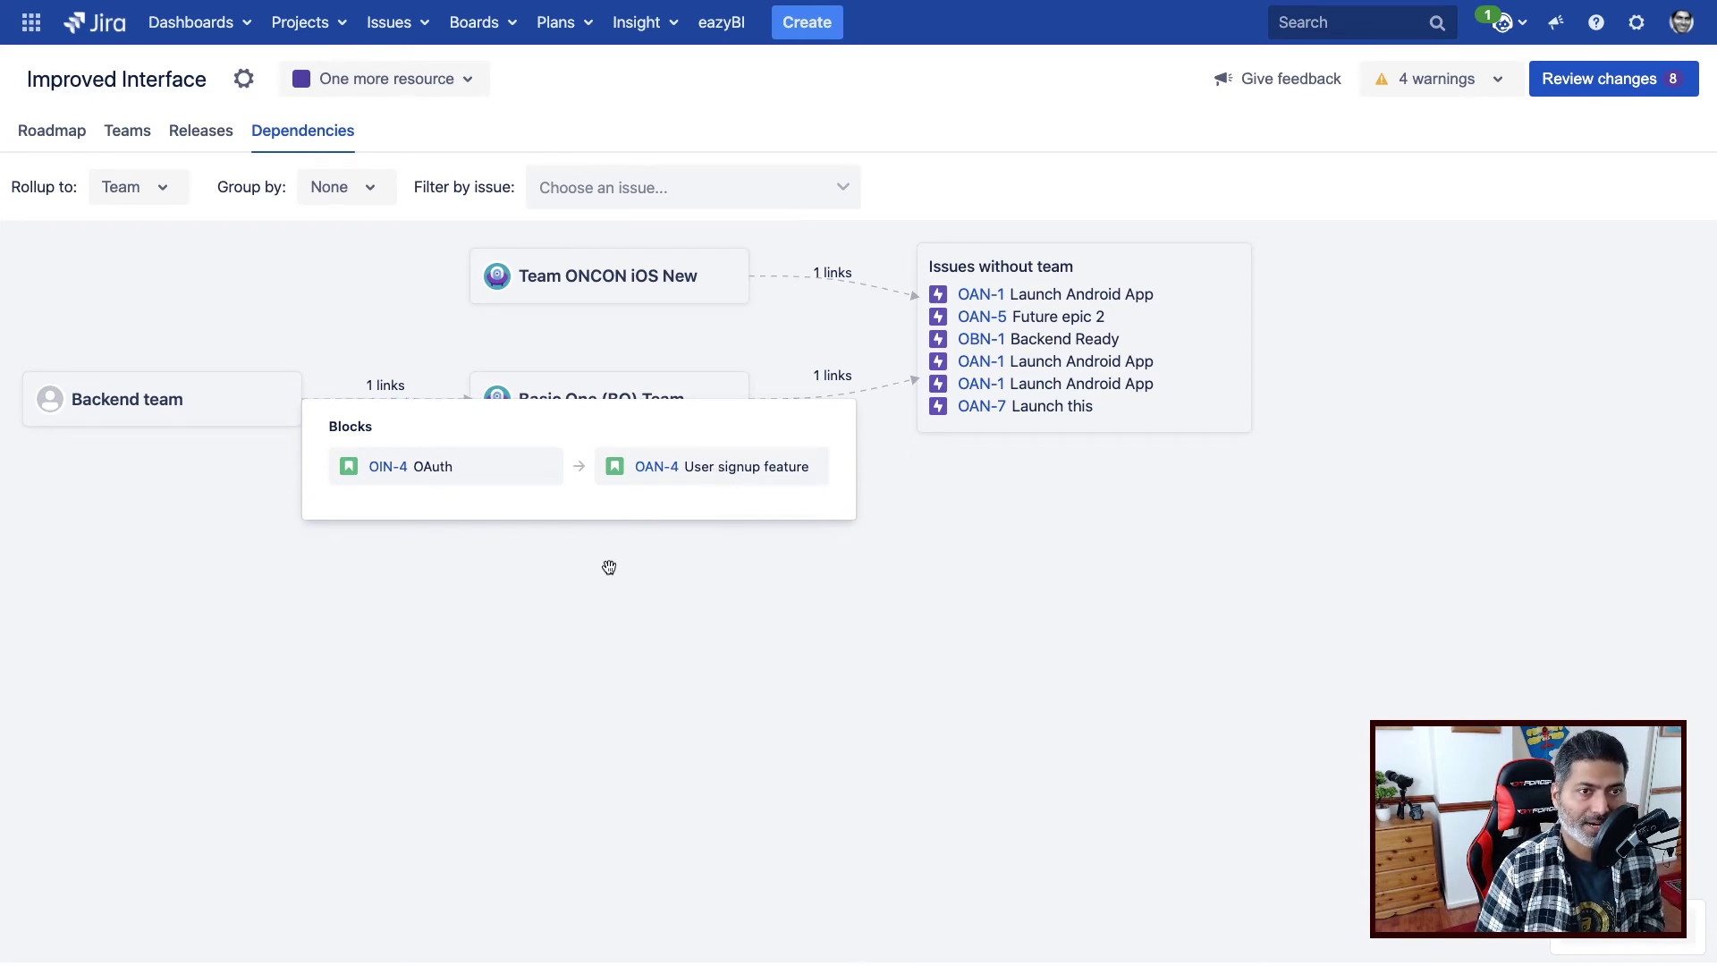
click(581, 595)
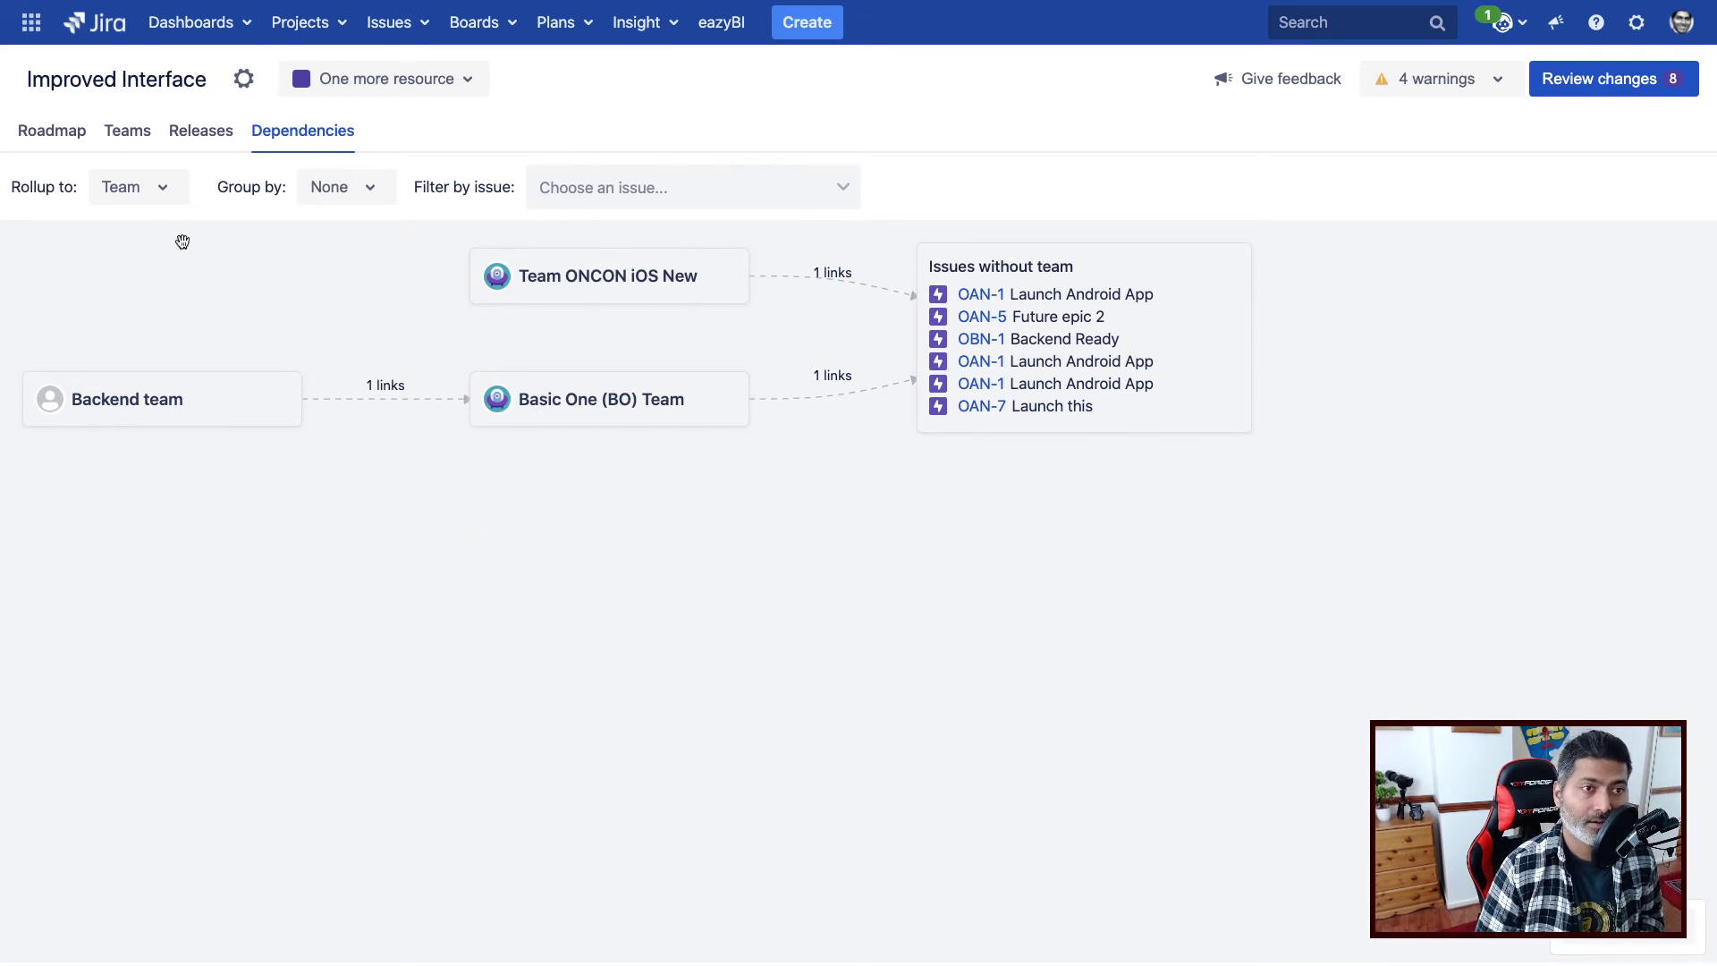
click(167, 197)
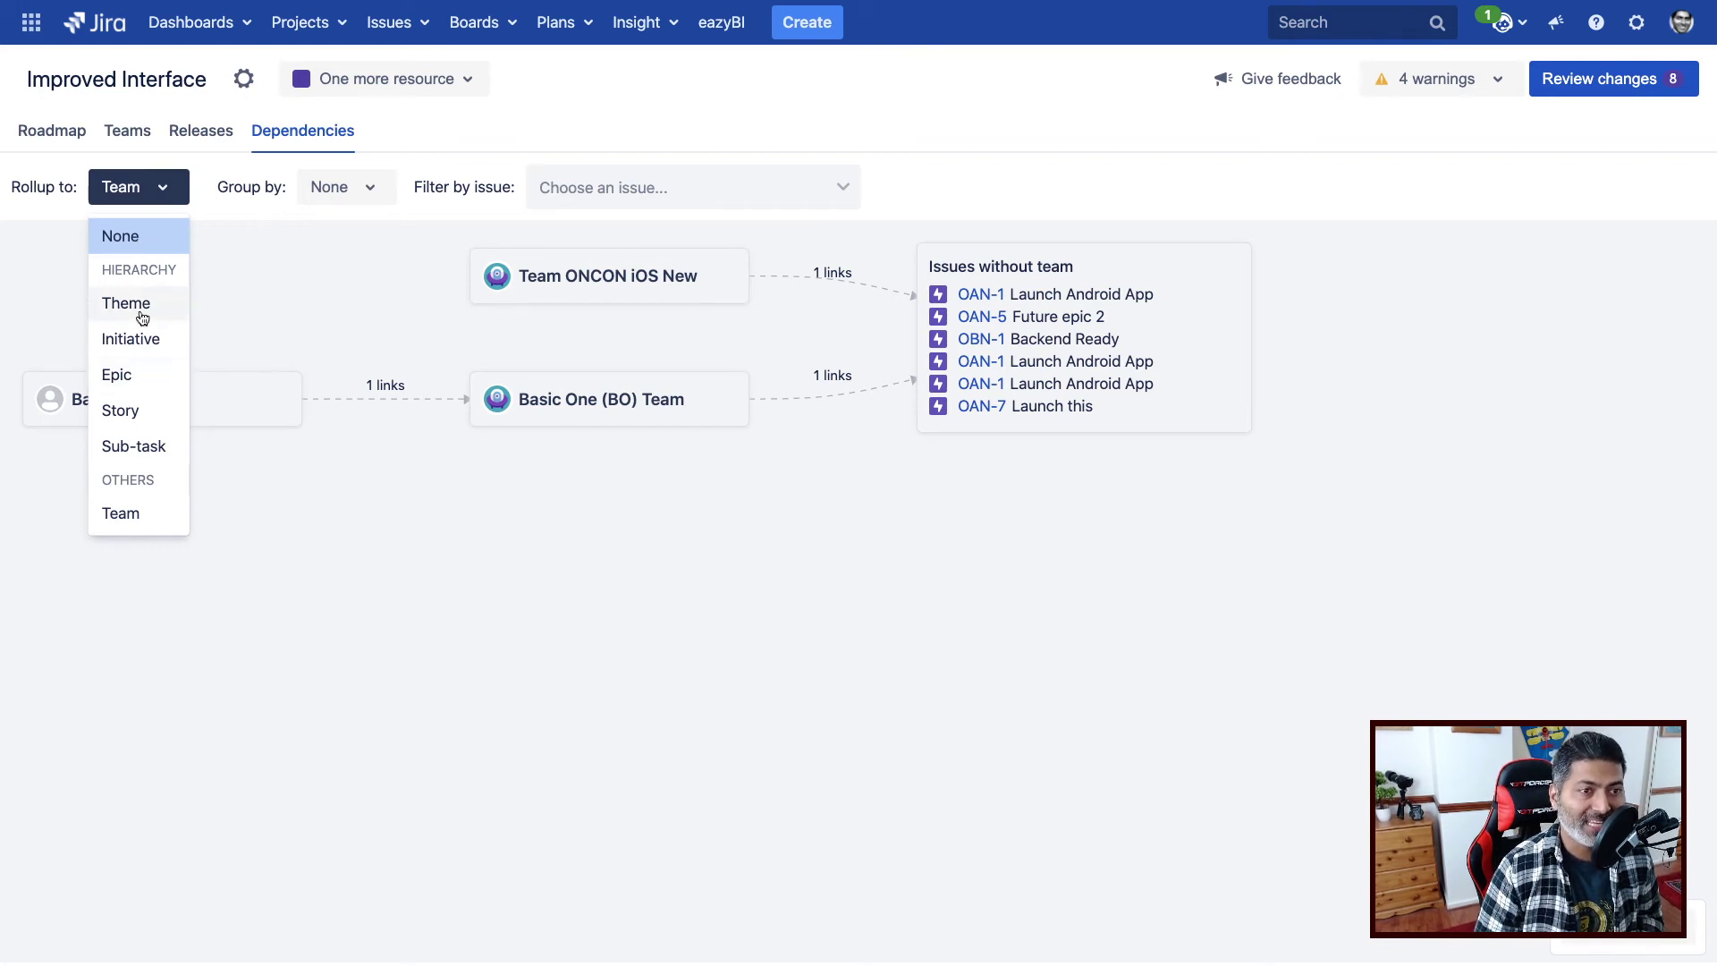
Step: Remove the rollup and group the dependency cards by Team
click(163, 254)
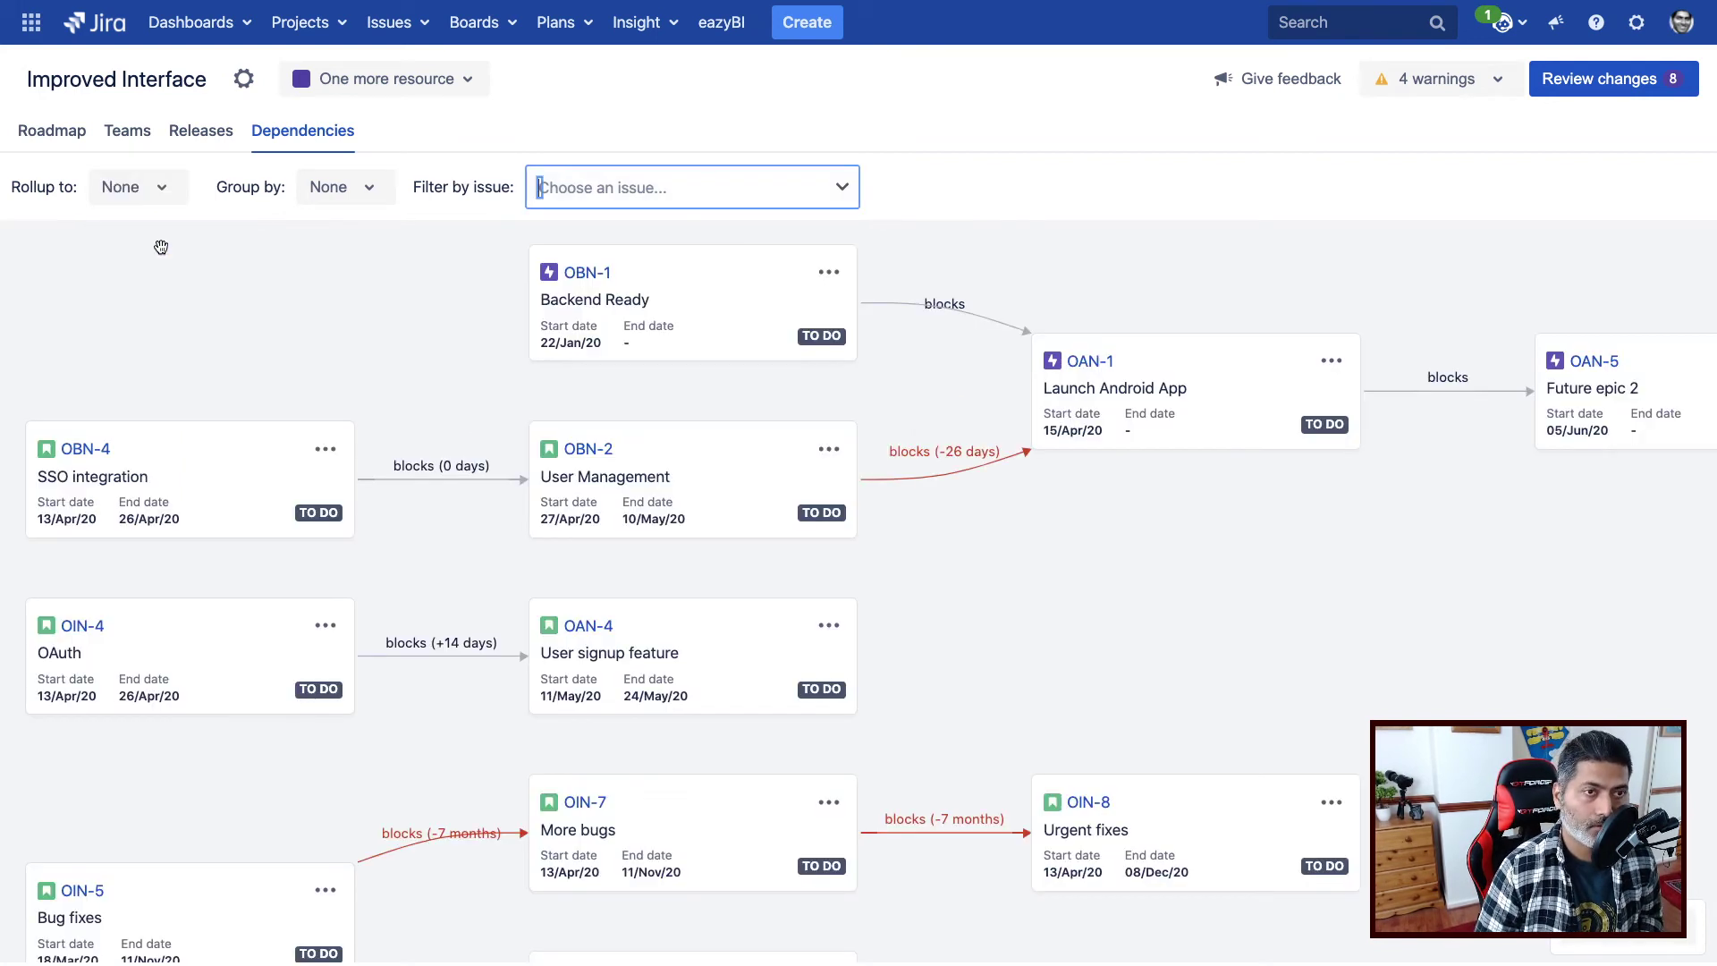
click(361, 191)
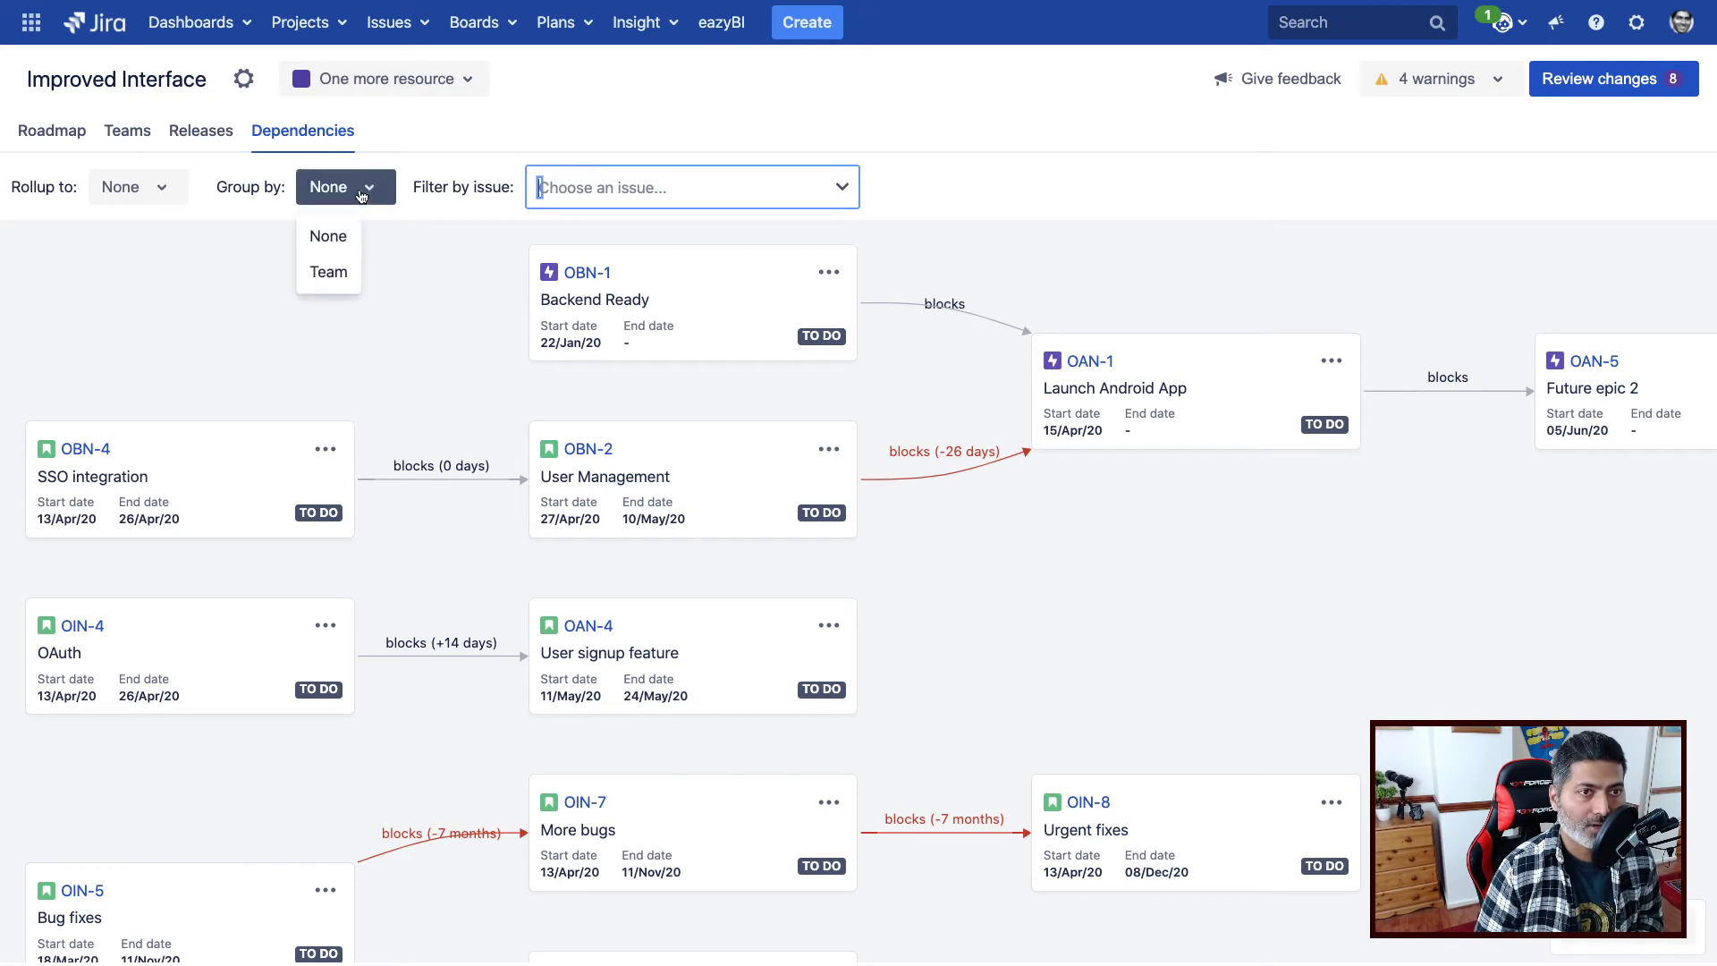
click(341, 276)
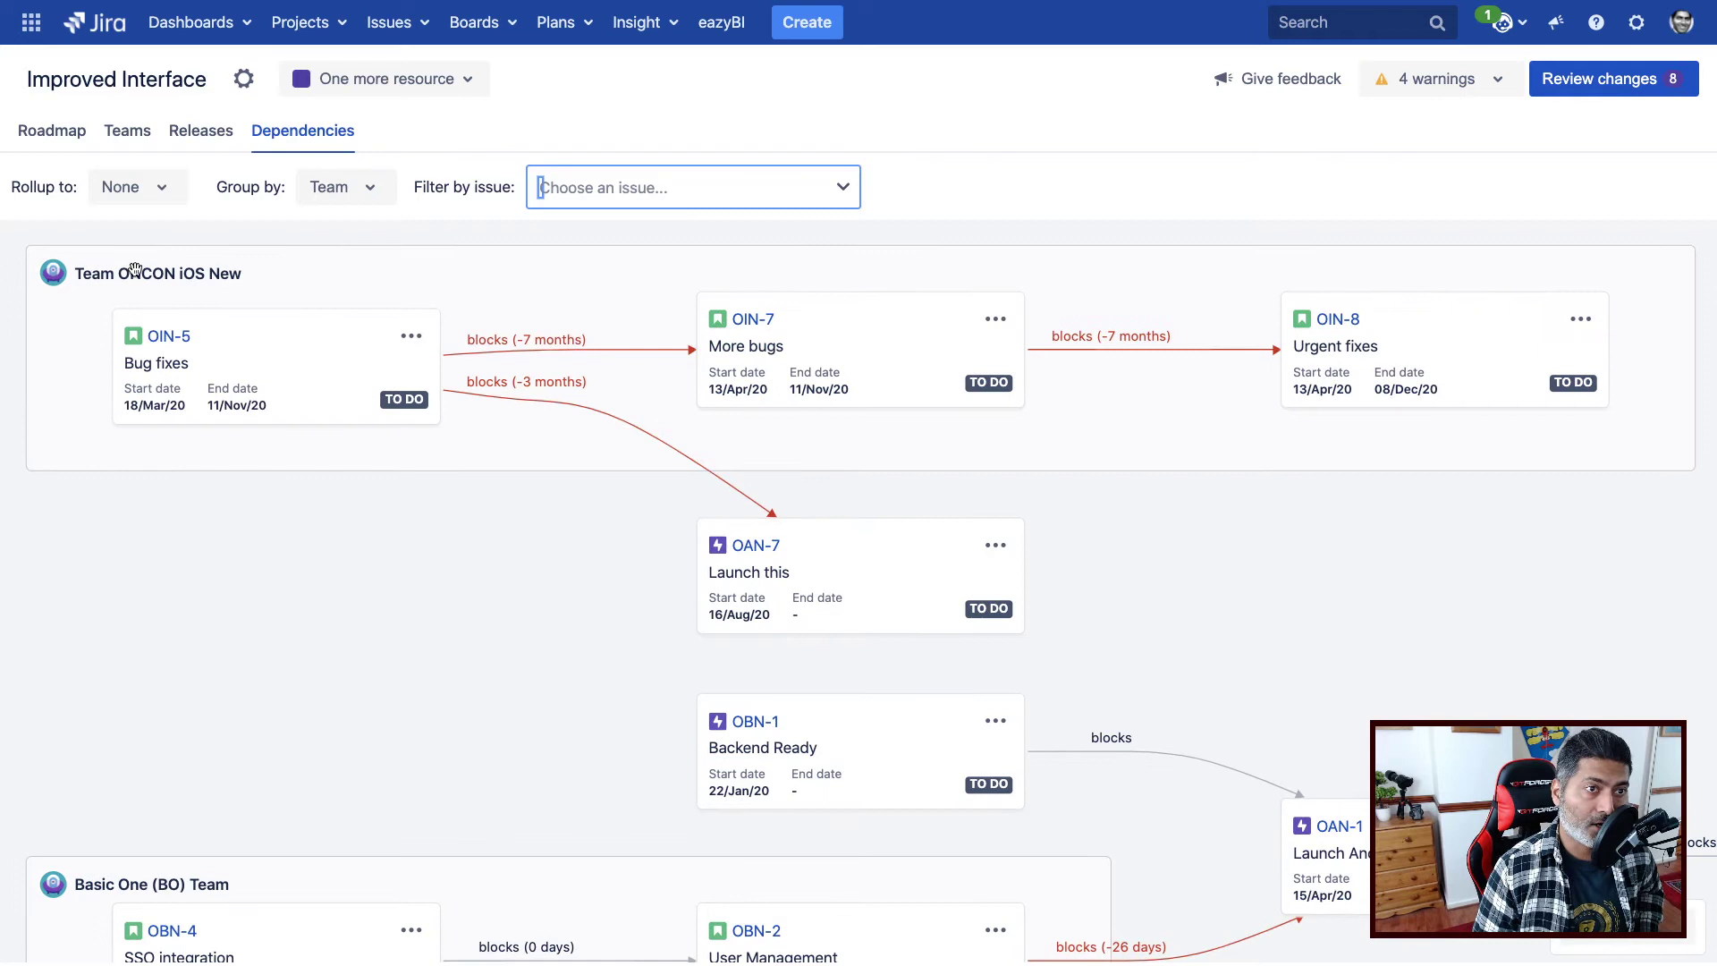
Step: Try Story and Epic rollups on the team-grouped map, then return to no rollup
click(150, 188)
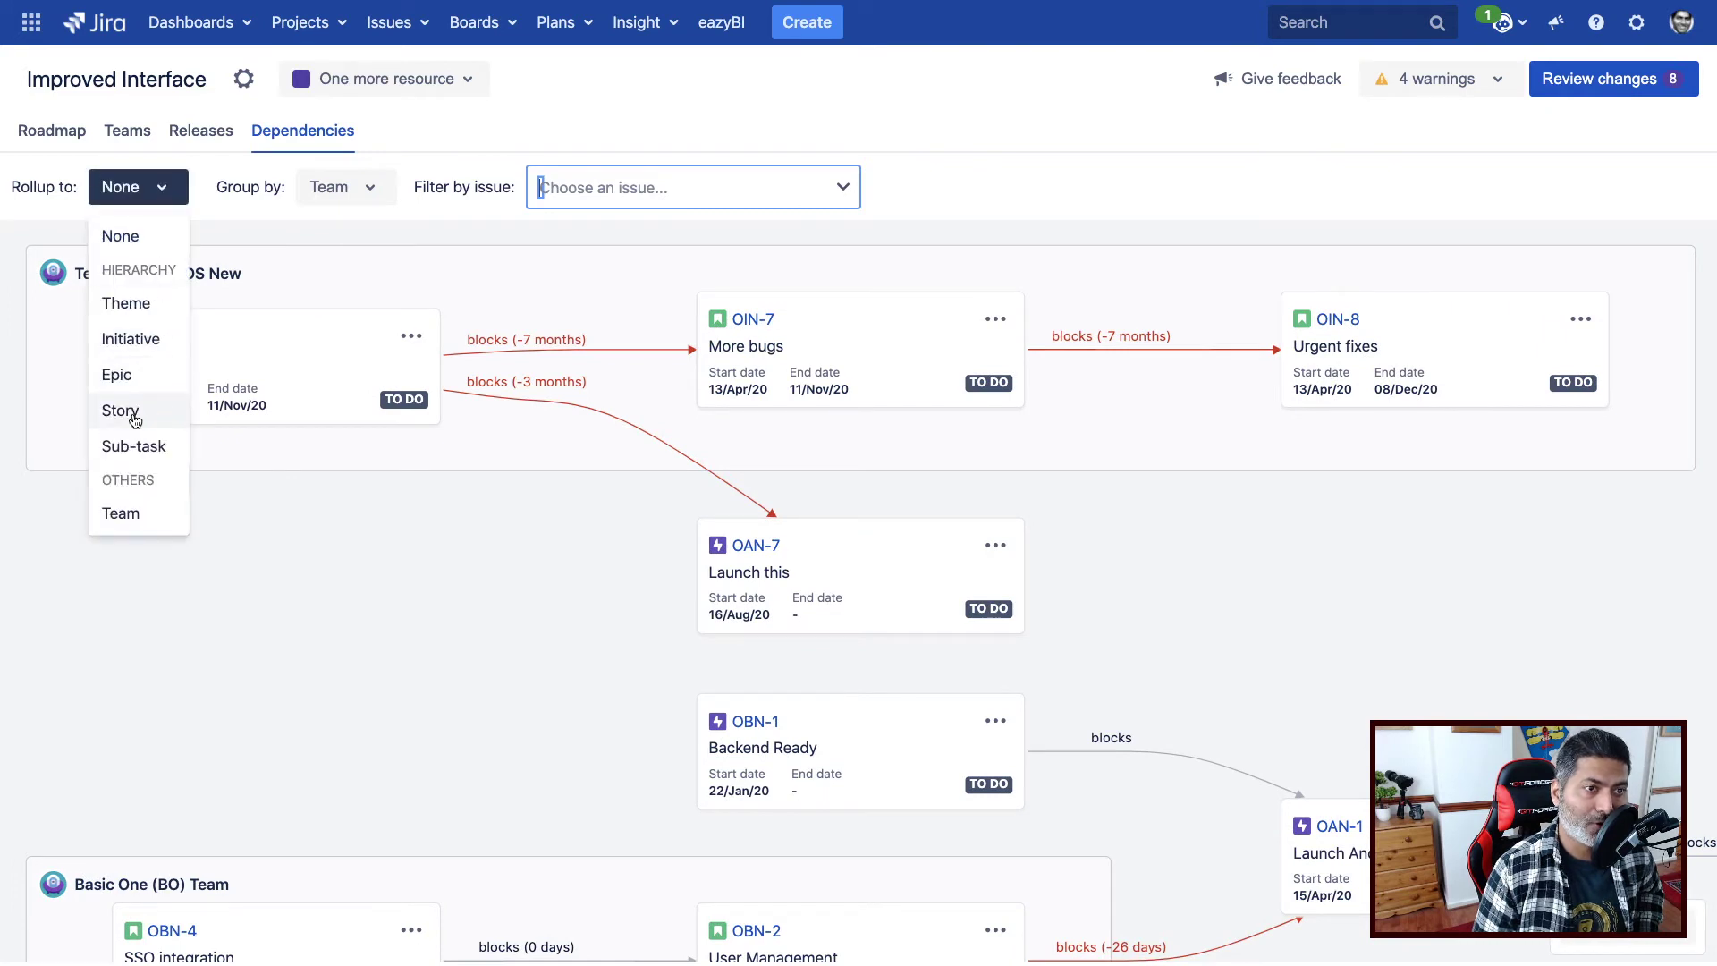
click(135, 419)
click(134, 199)
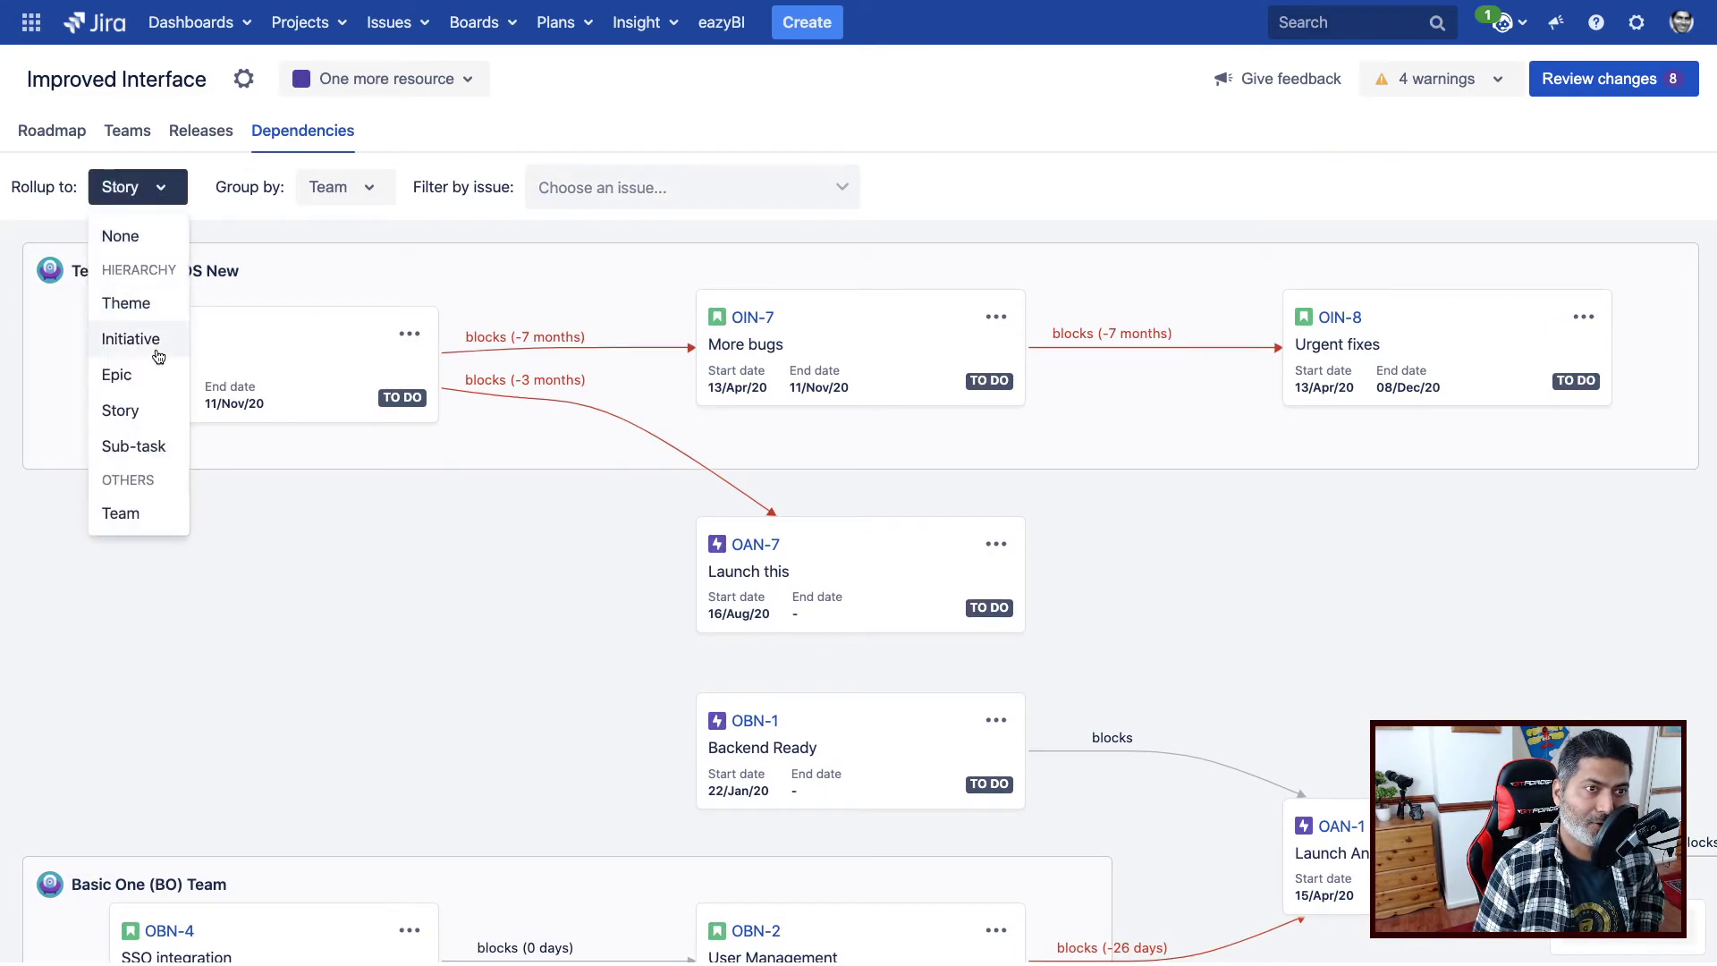
click(140, 375)
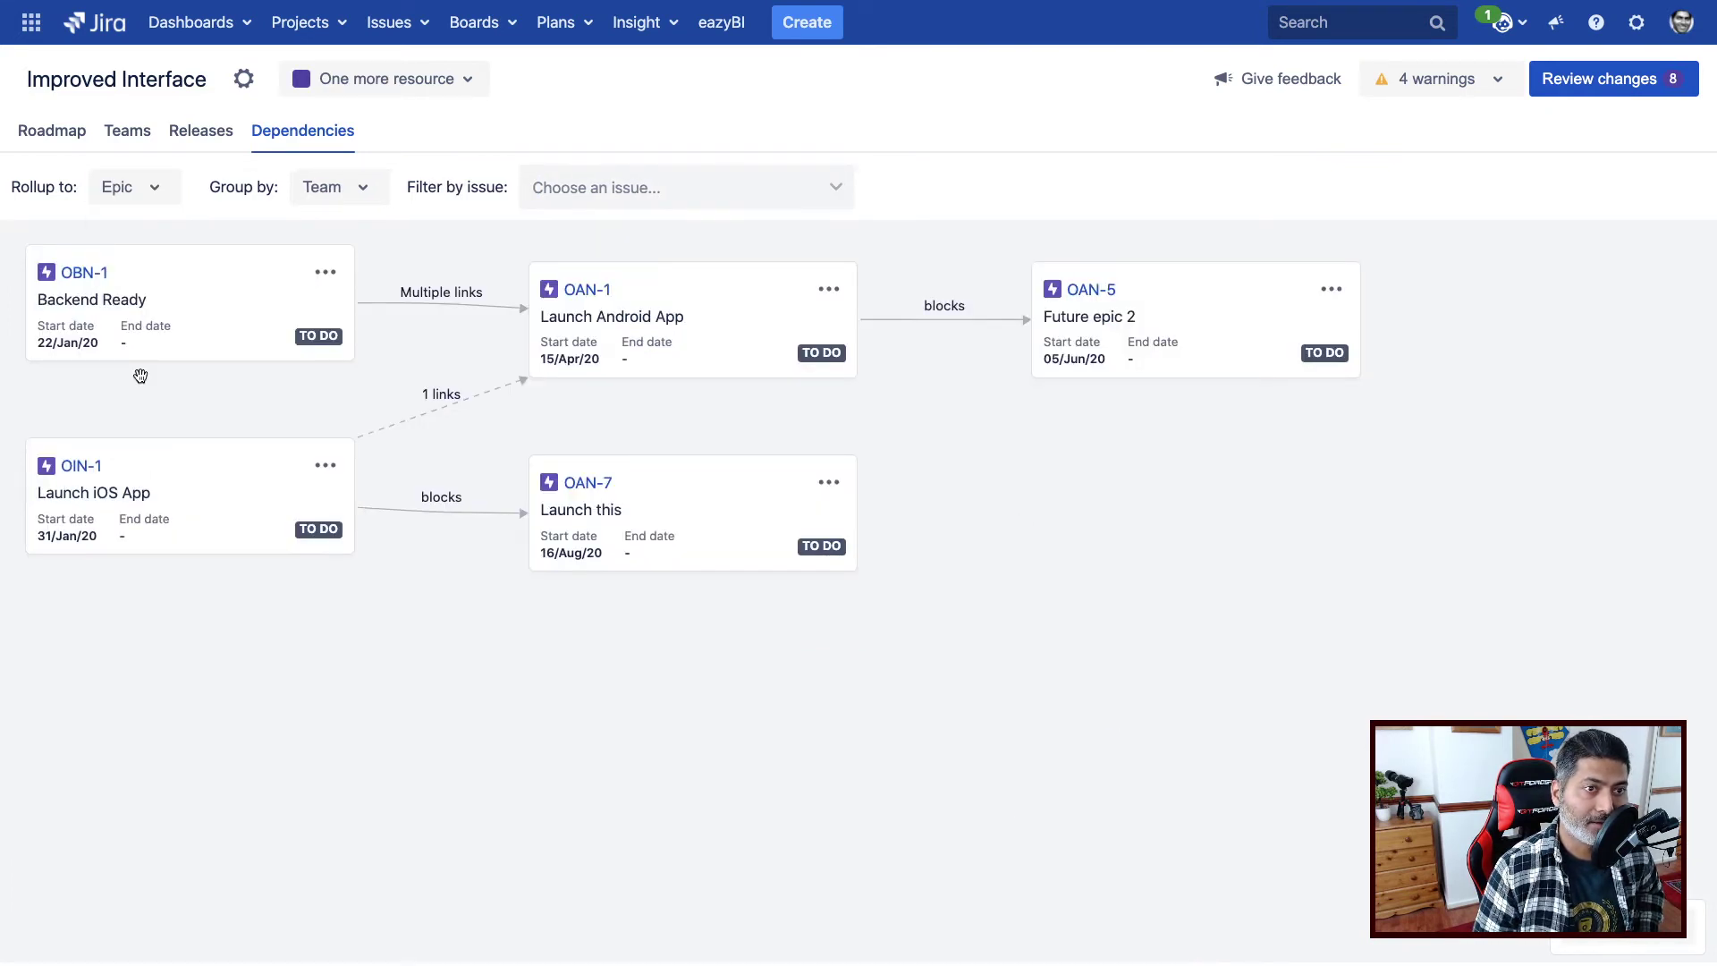
click(150, 190)
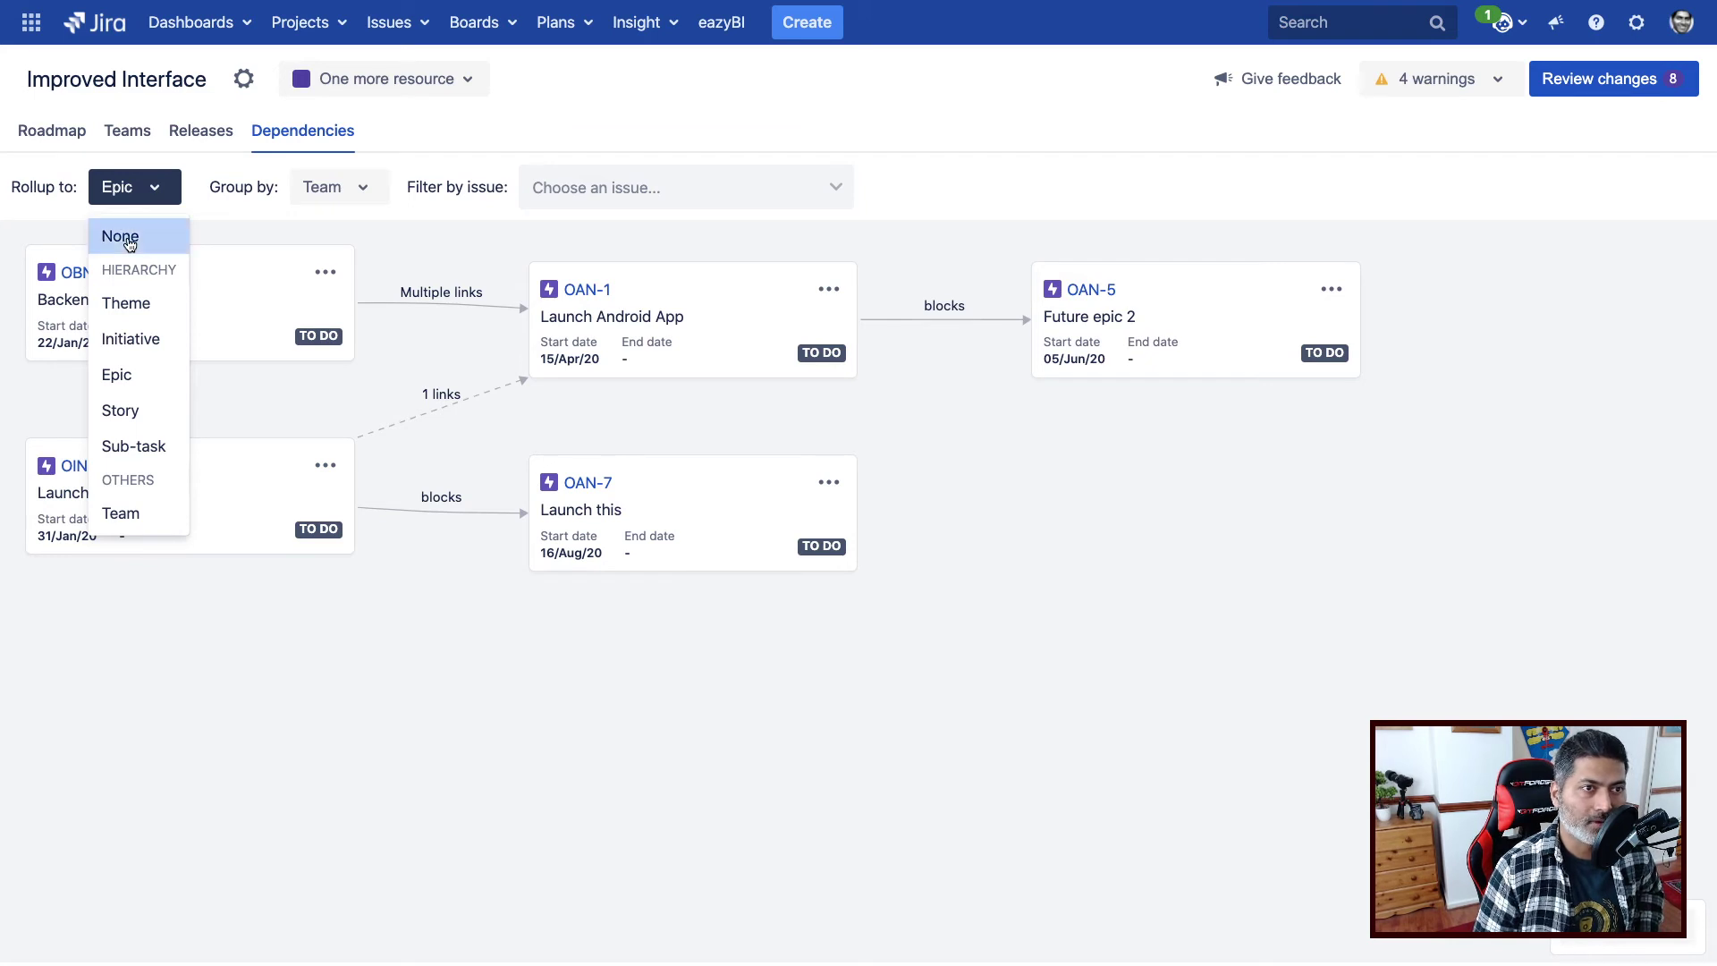
click(126, 237)
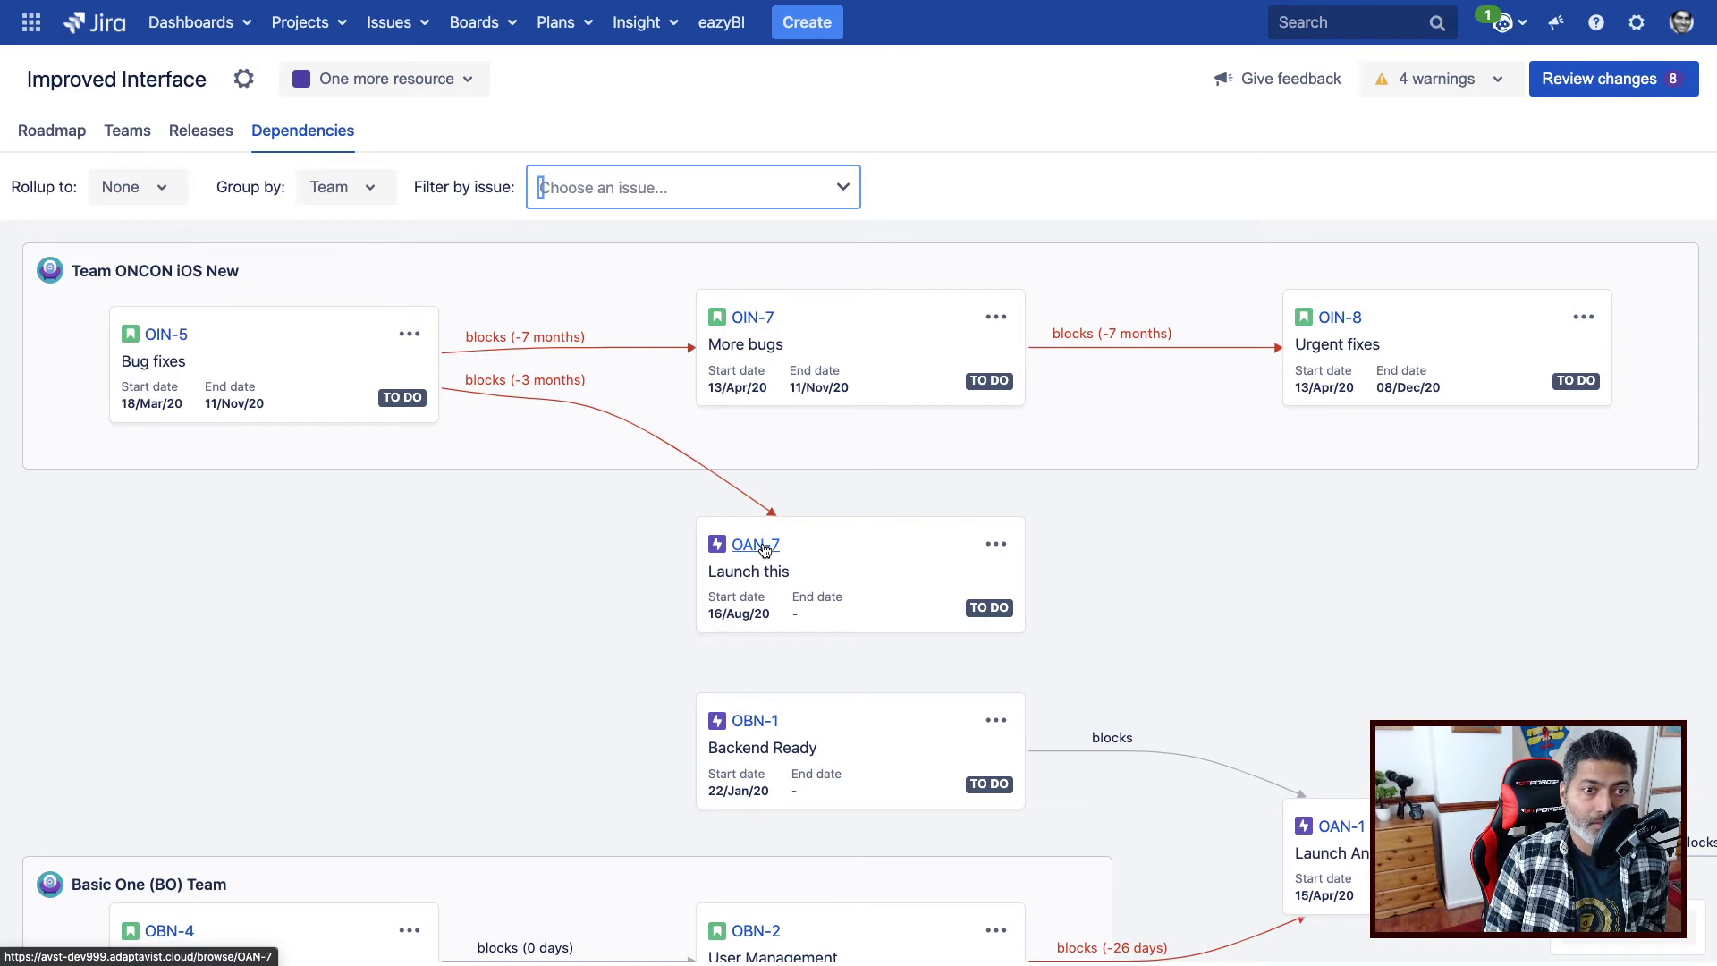
click(998, 548)
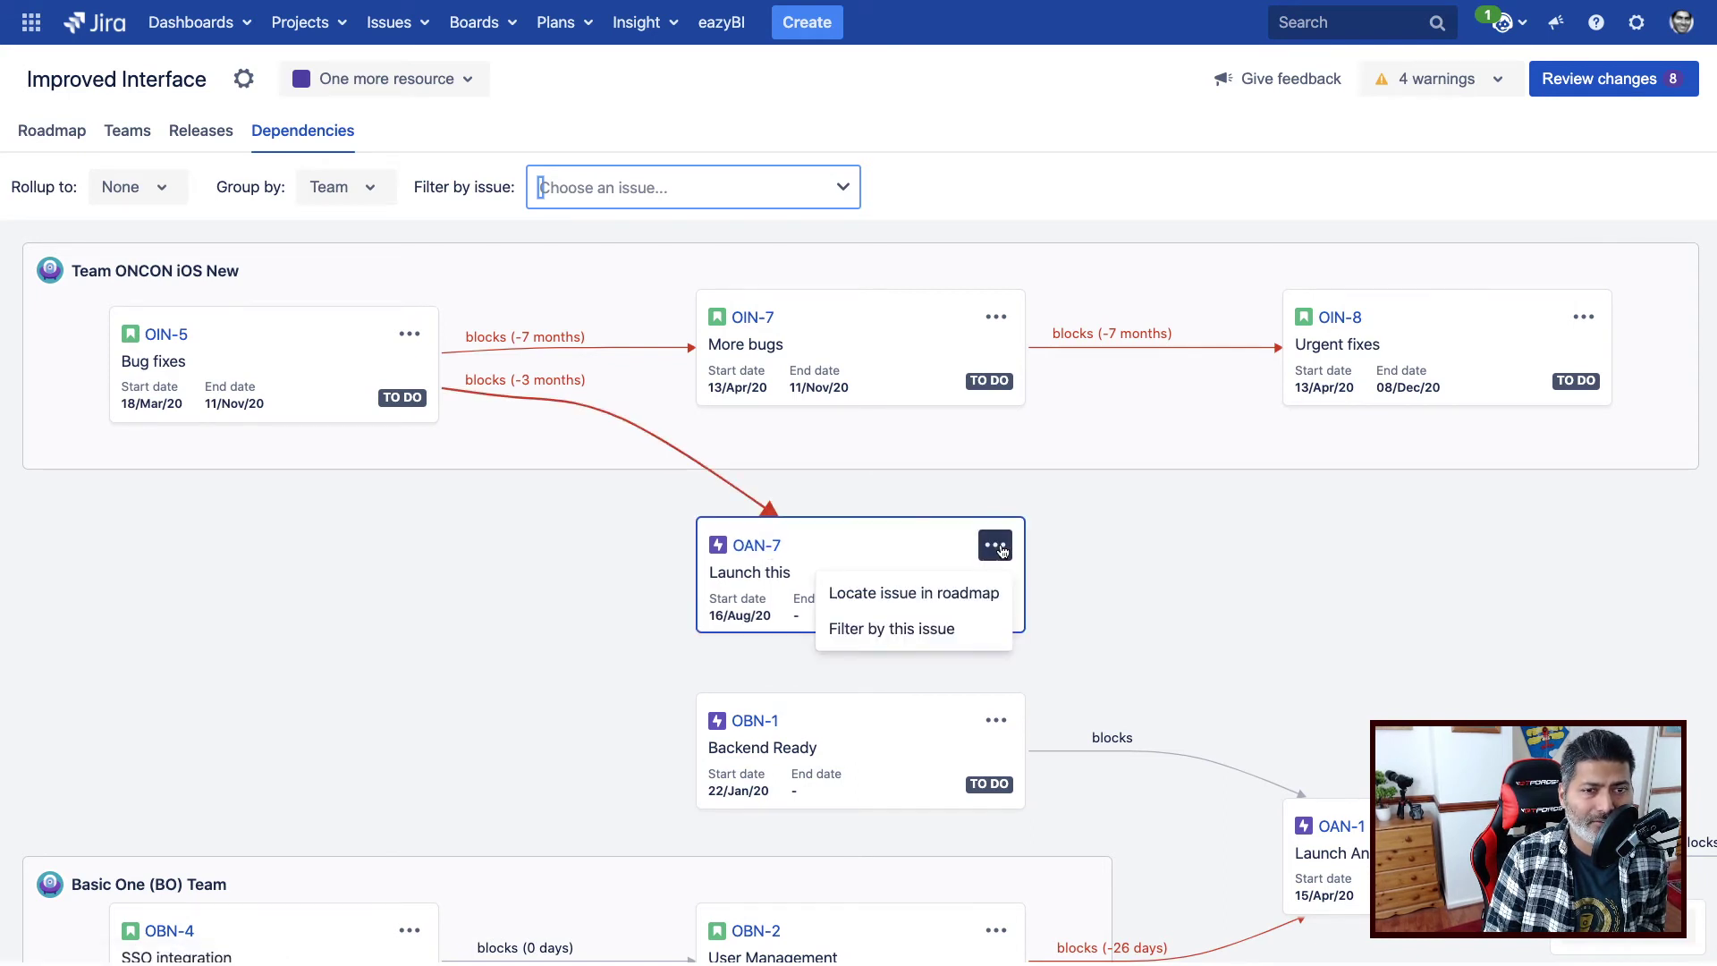
Step: Use 'Locate issue in roadmap' on OAN-7 and view its match in the timeline
click(925, 594)
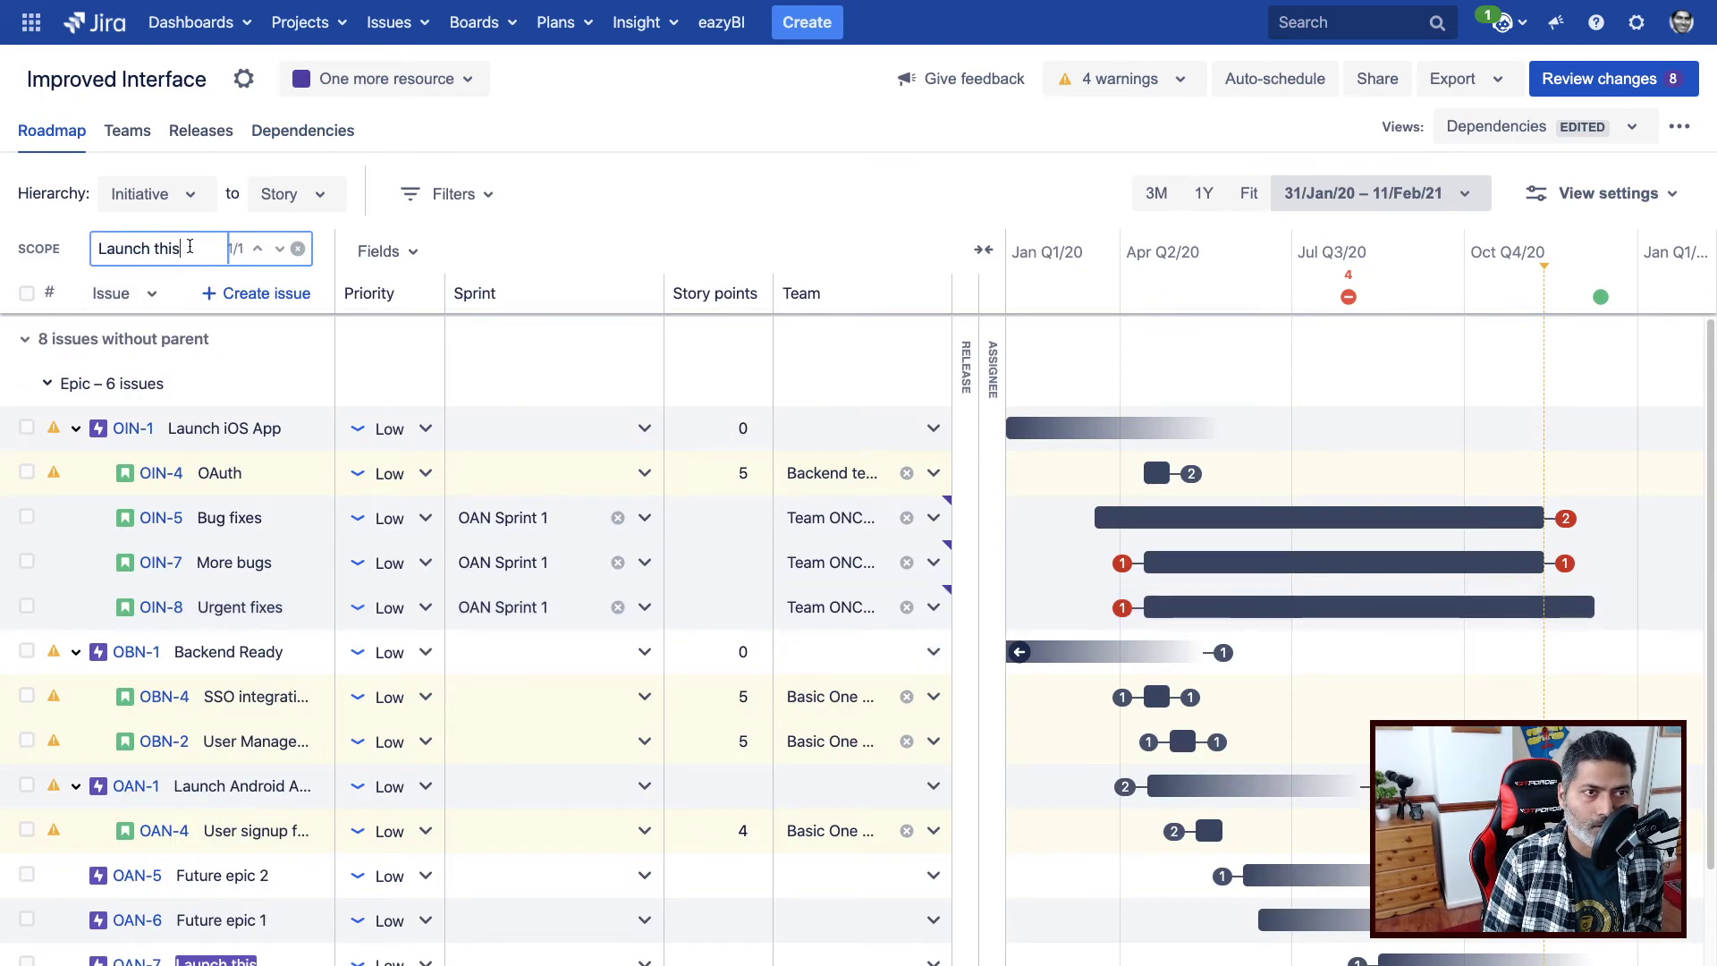
drag(189, 247, 89, 247)
scroll(227, 586, down, 2)
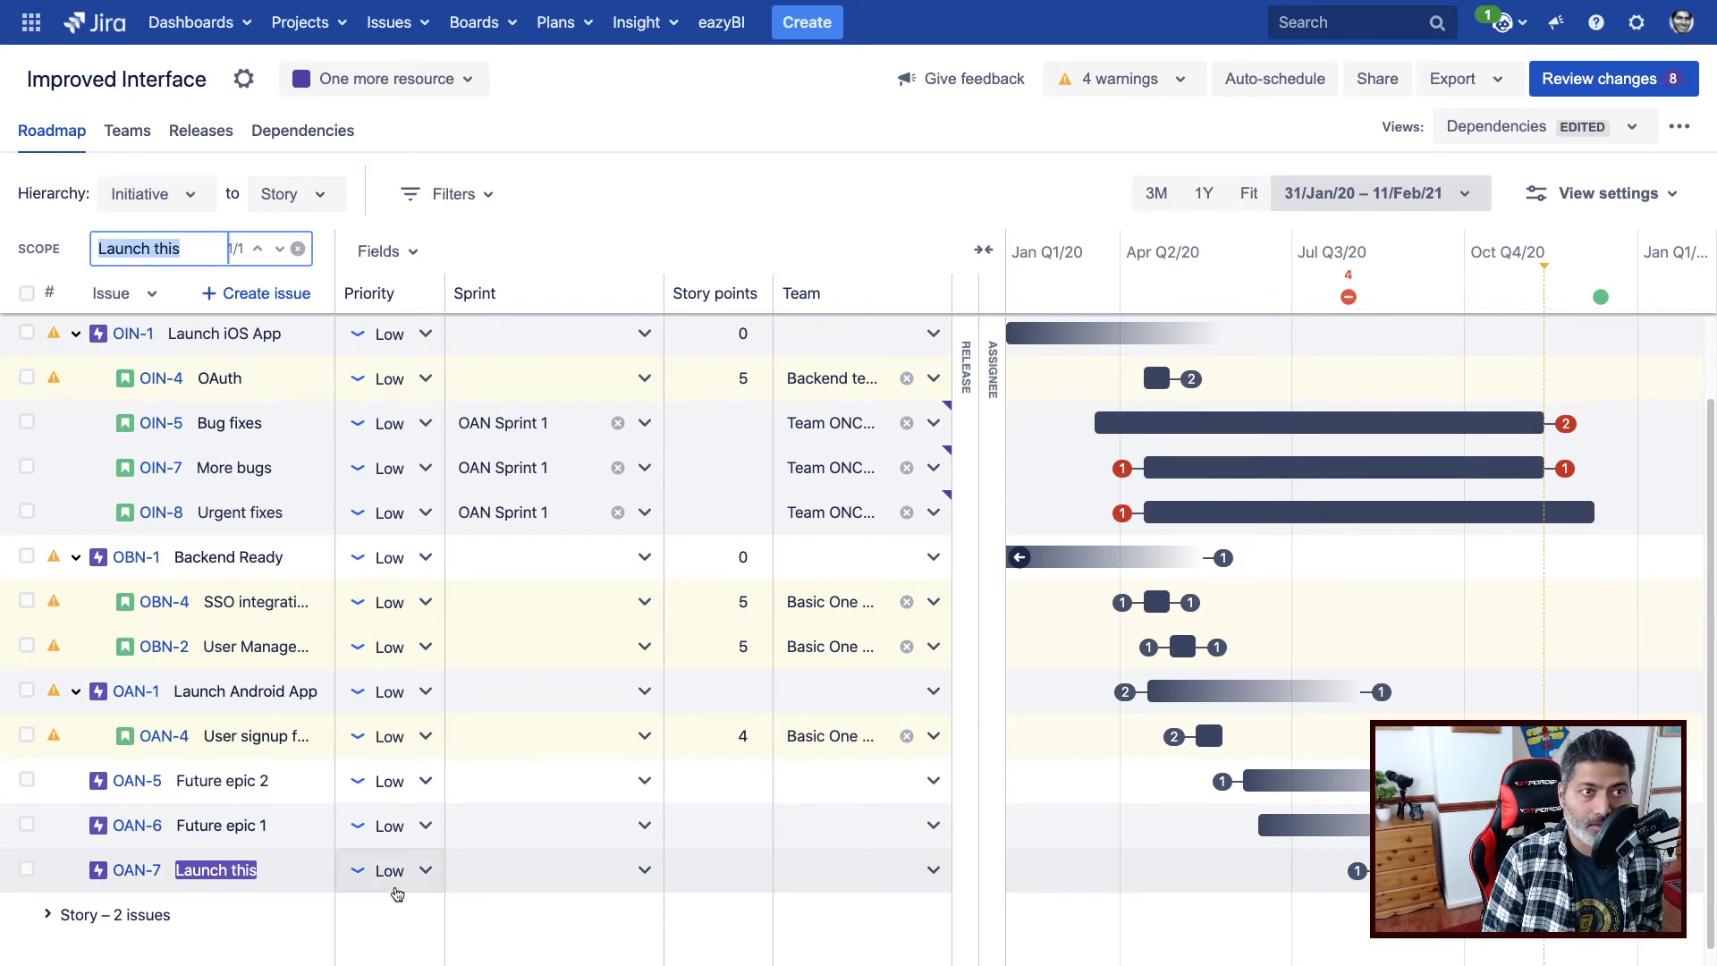
Step: Assign Launch this (OAN-7) to Team ONCON Android New
click(931, 870)
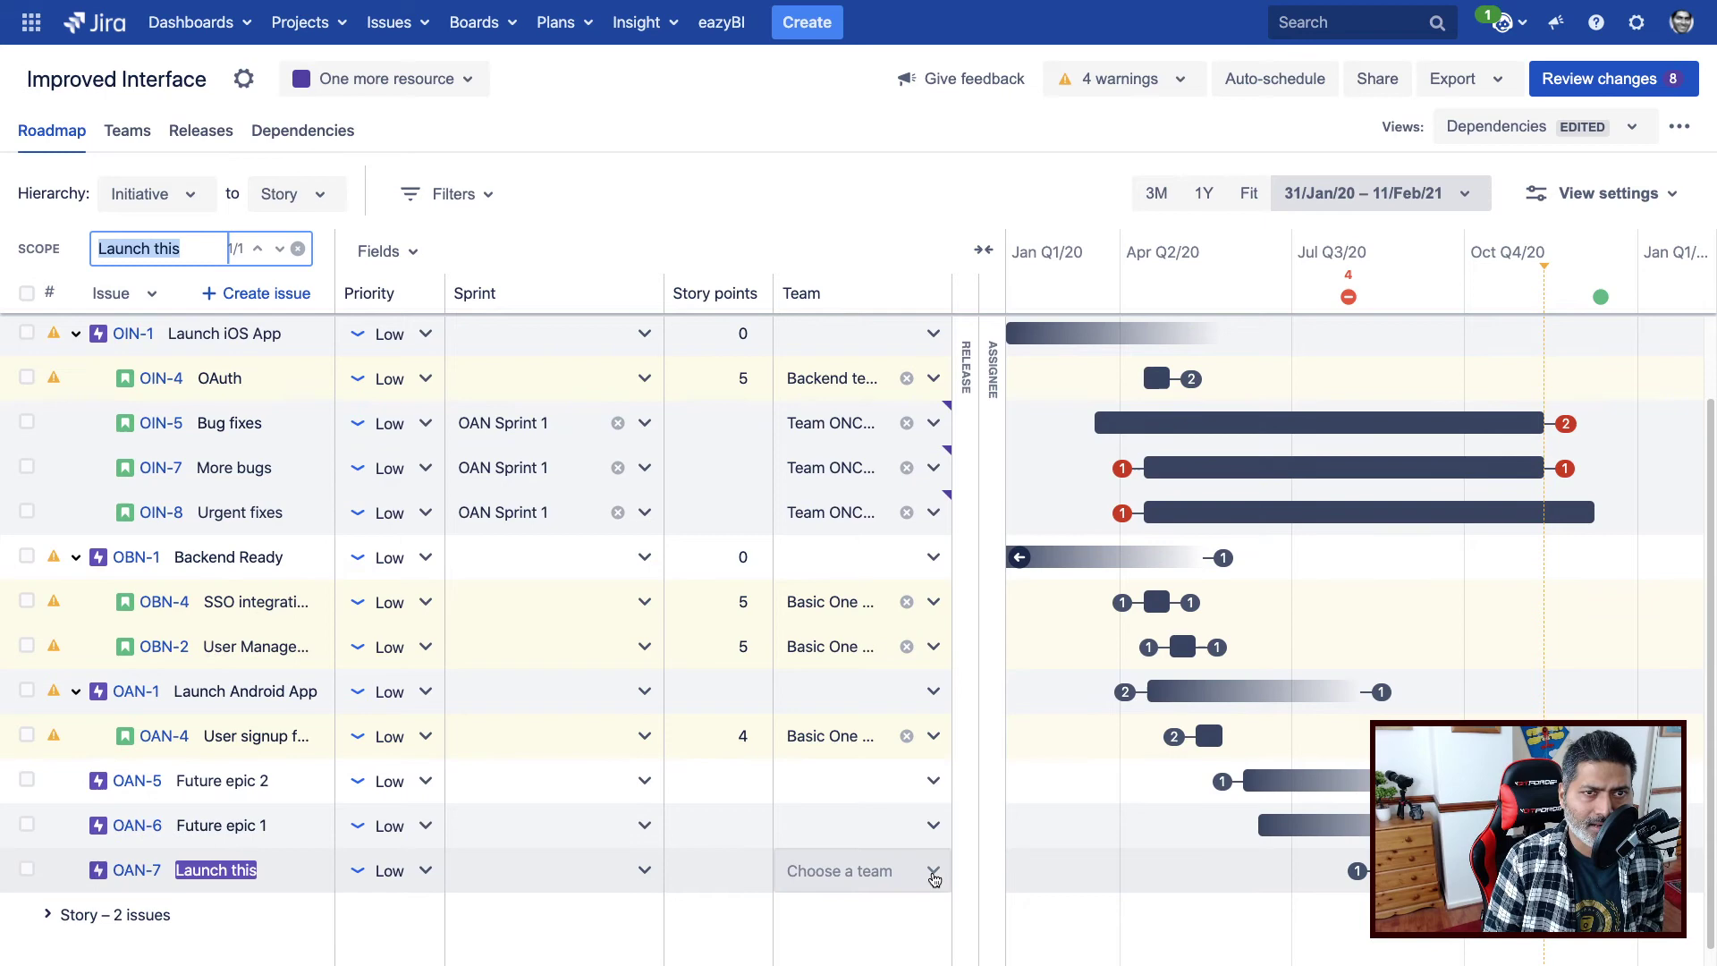
key(Down)
key(Down)
key(Down)
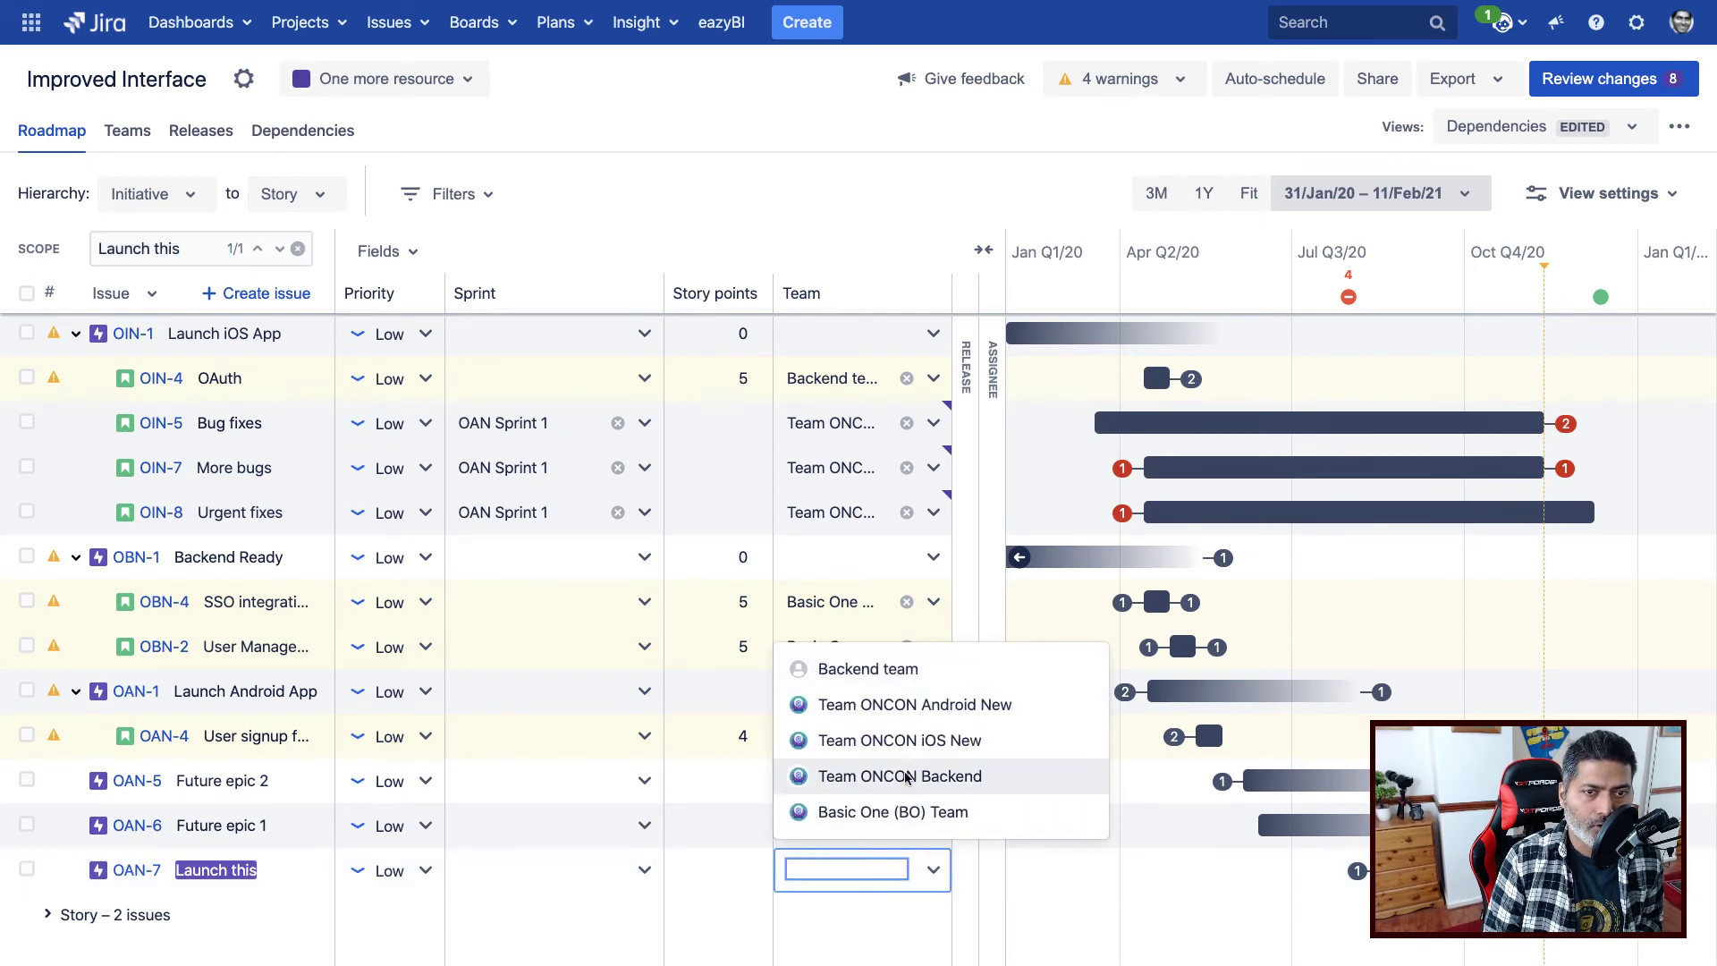
key(Up)
key(Up)
key(Return)
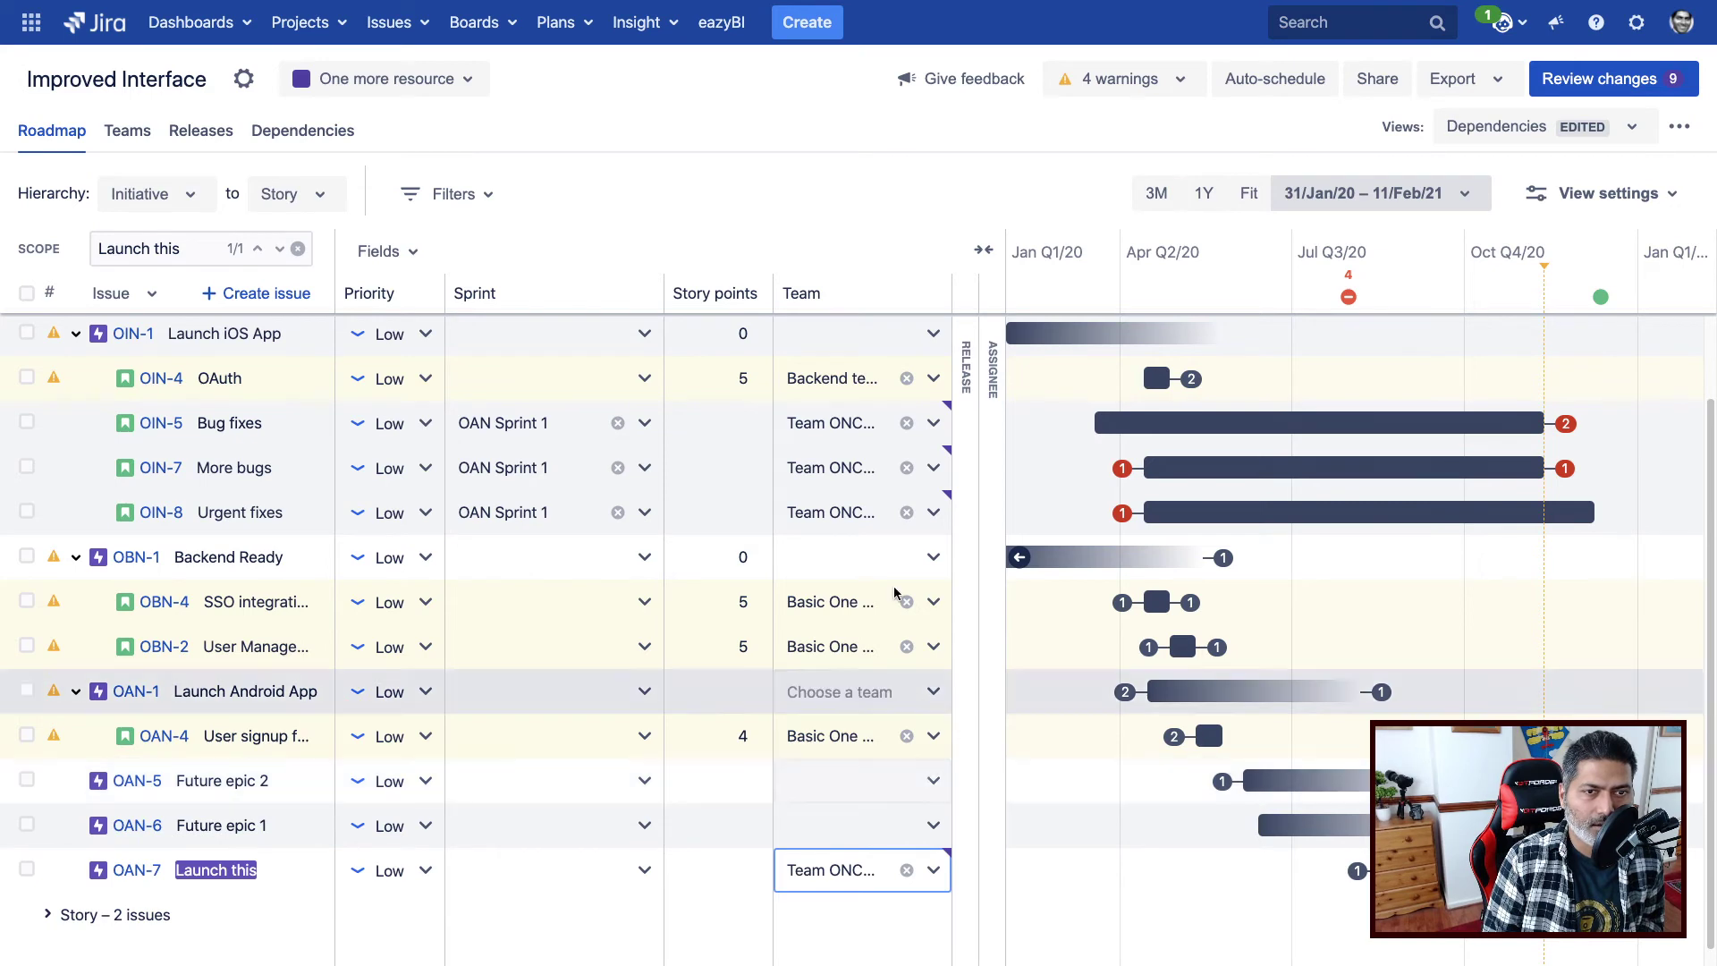
Step: Set Backend Ready (OBN-1) to Team ONCON Backend, leaving Launch Android App unassigned
click(931, 556)
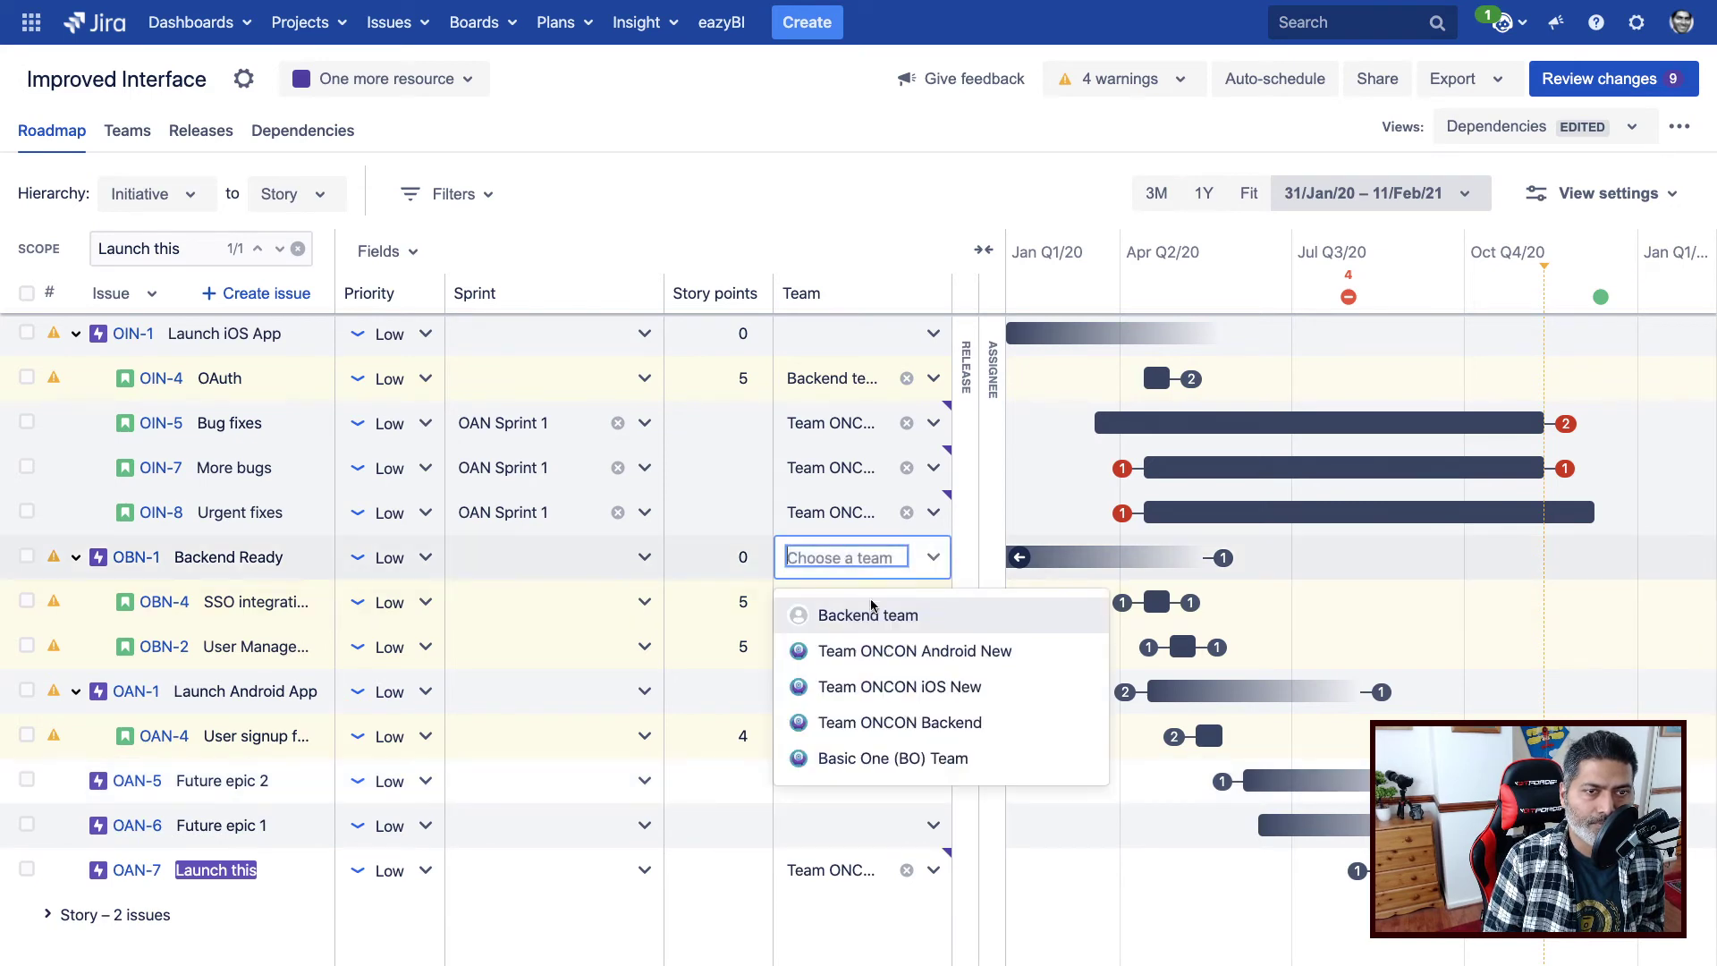
click(872, 703)
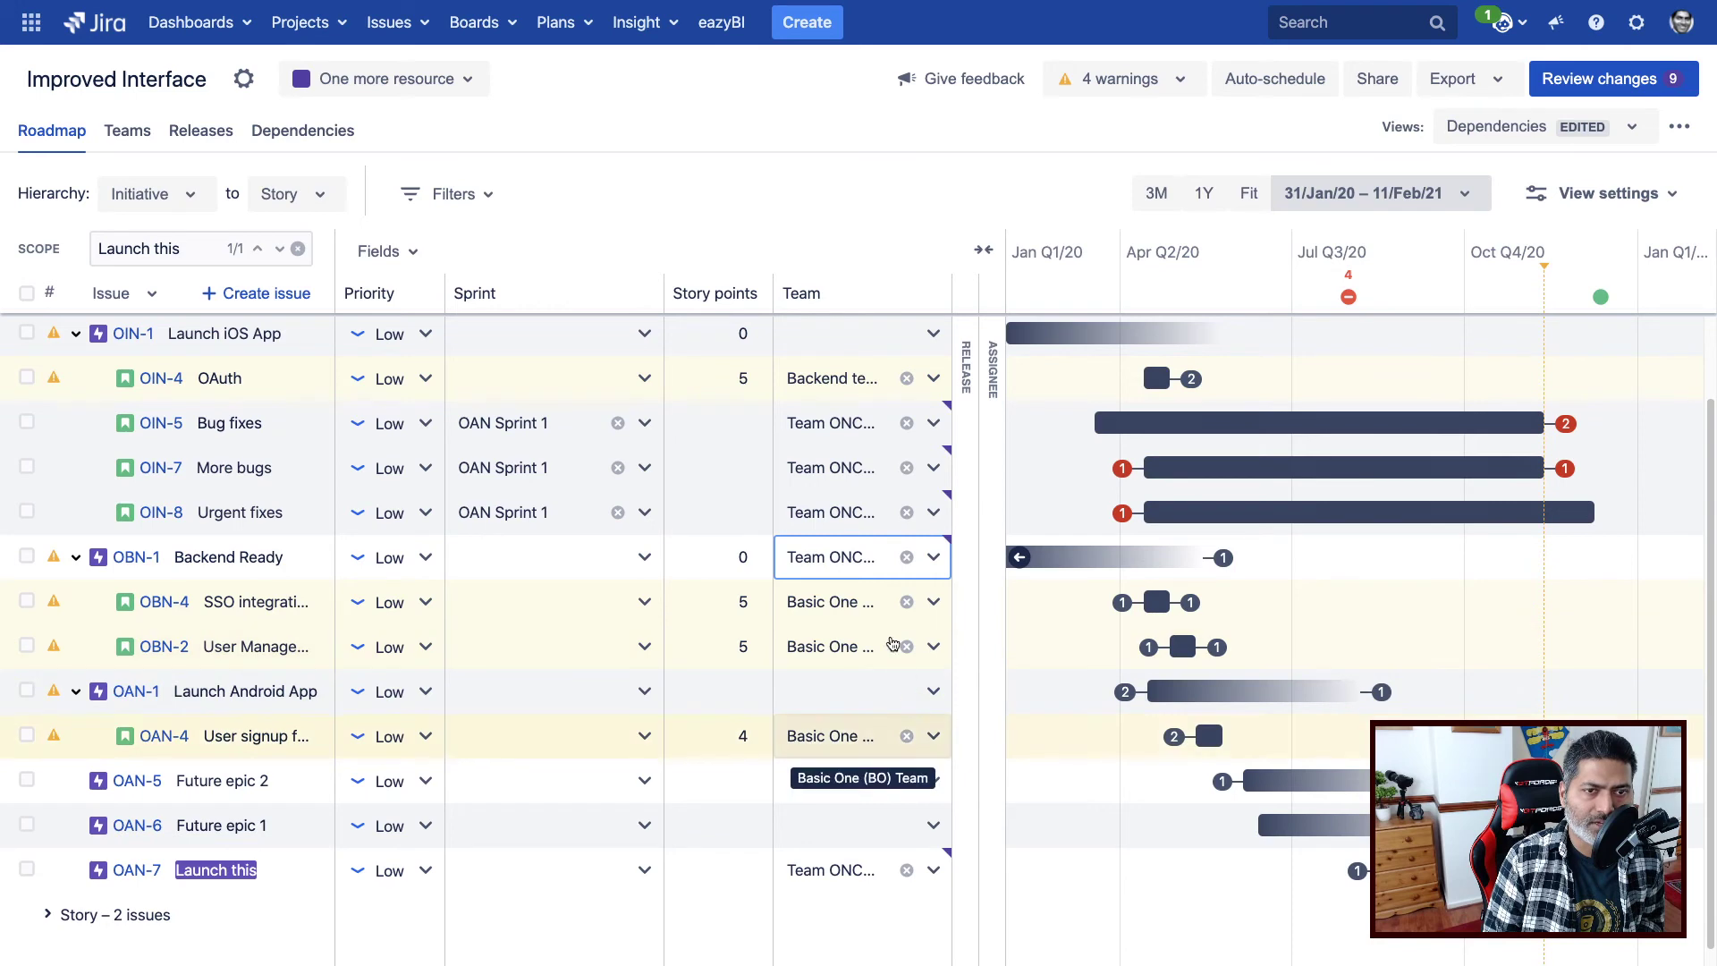
click(907, 557)
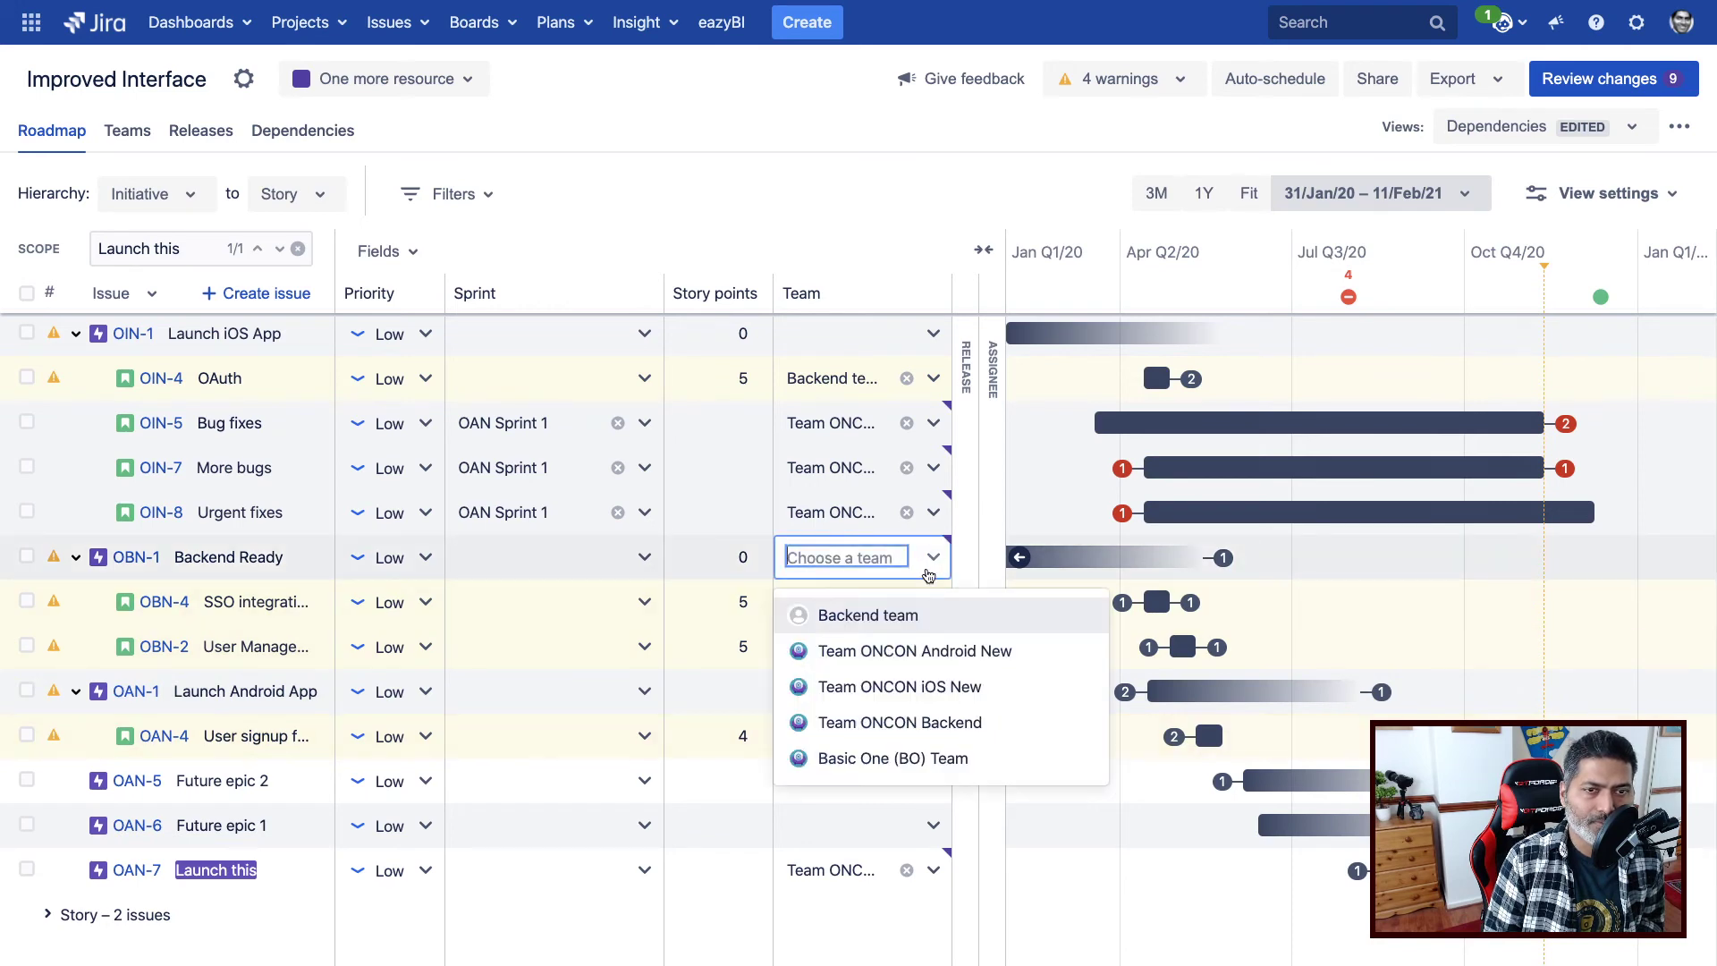
click(909, 723)
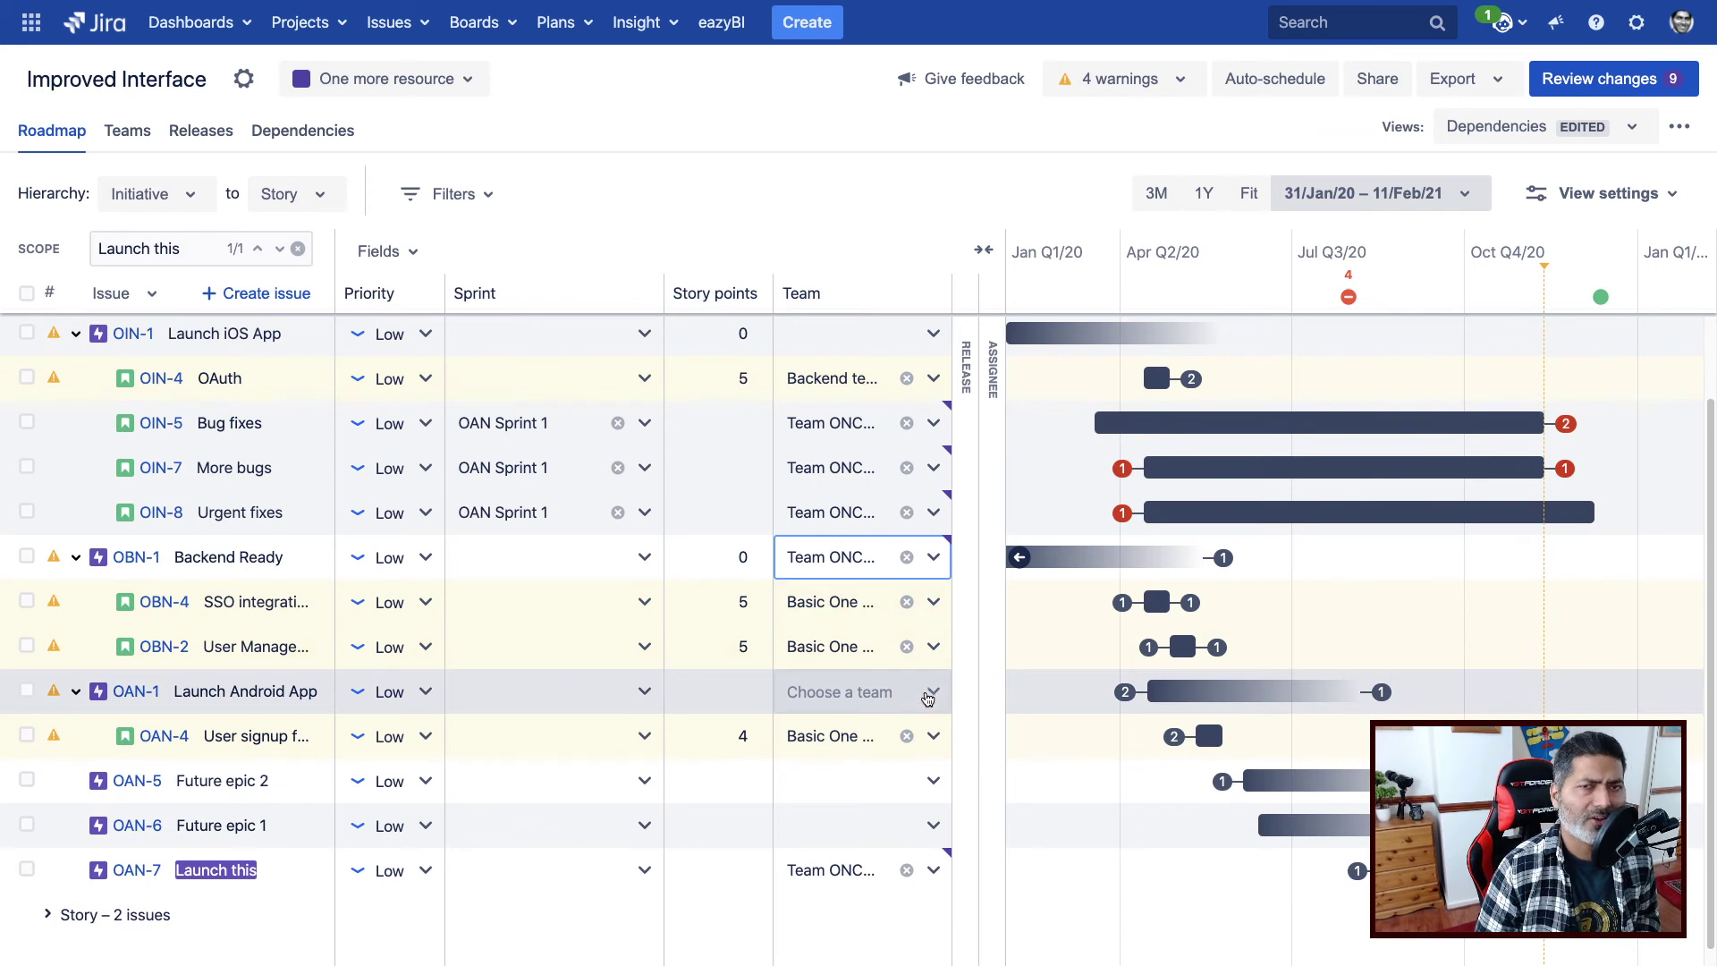
click(930, 696)
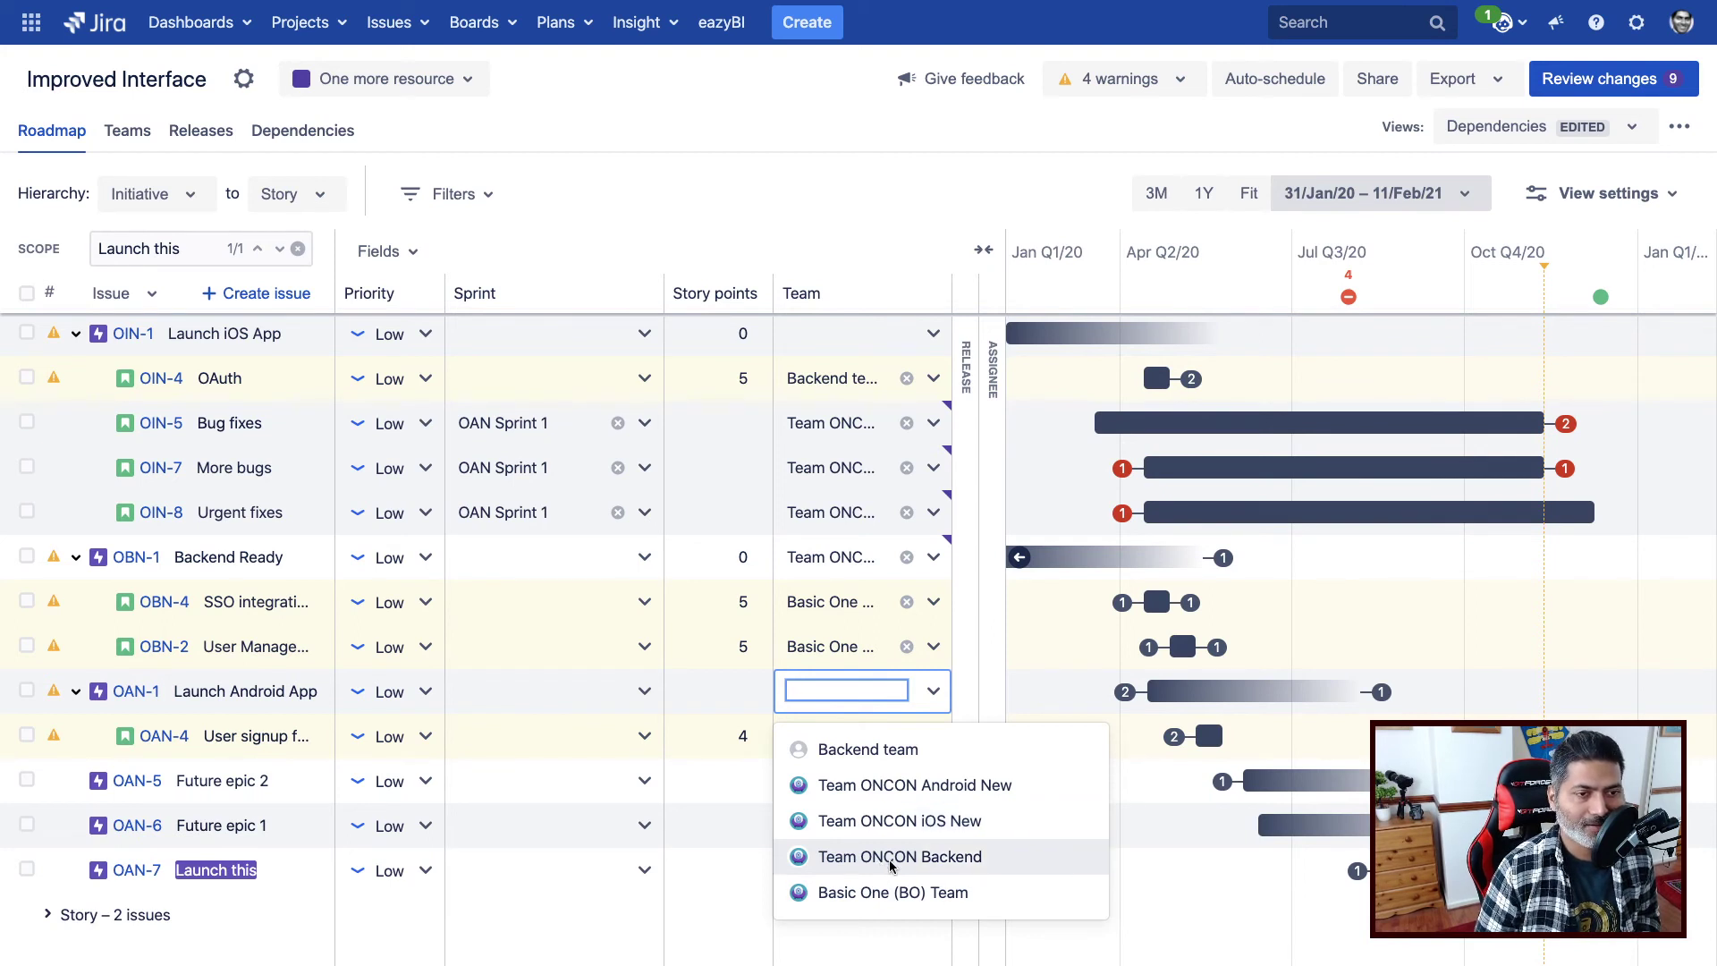
click(626, 940)
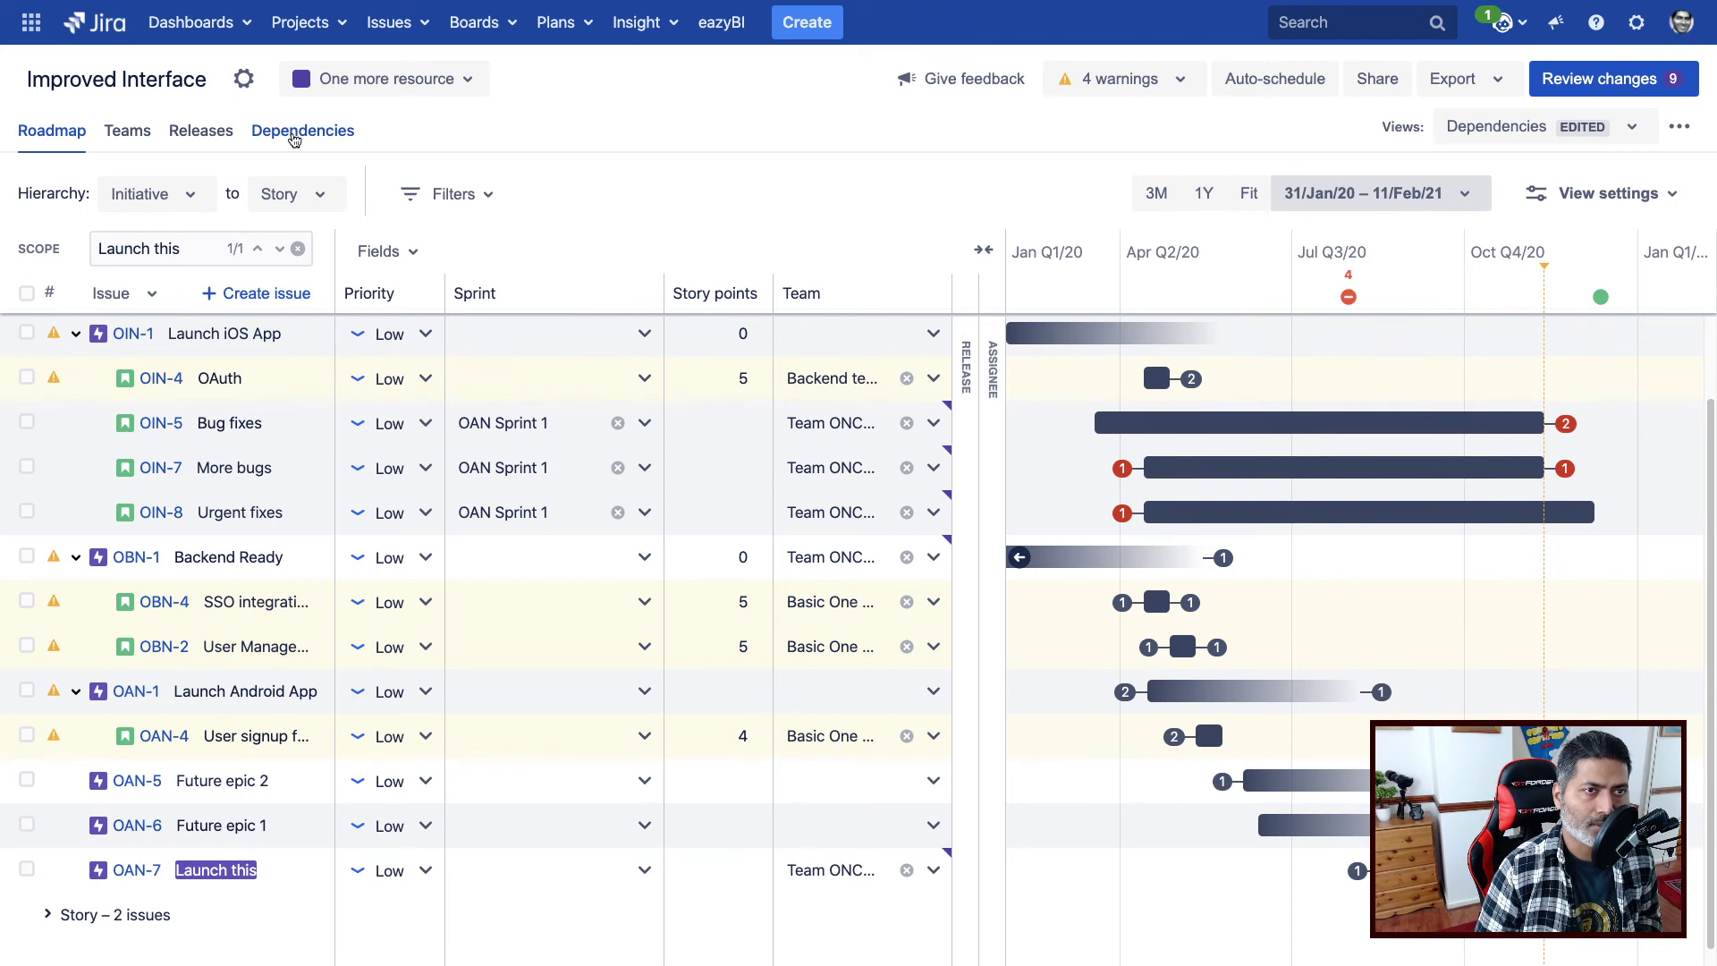
Step: Switch to the Dependencies map and look around the canvas
click(294, 134)
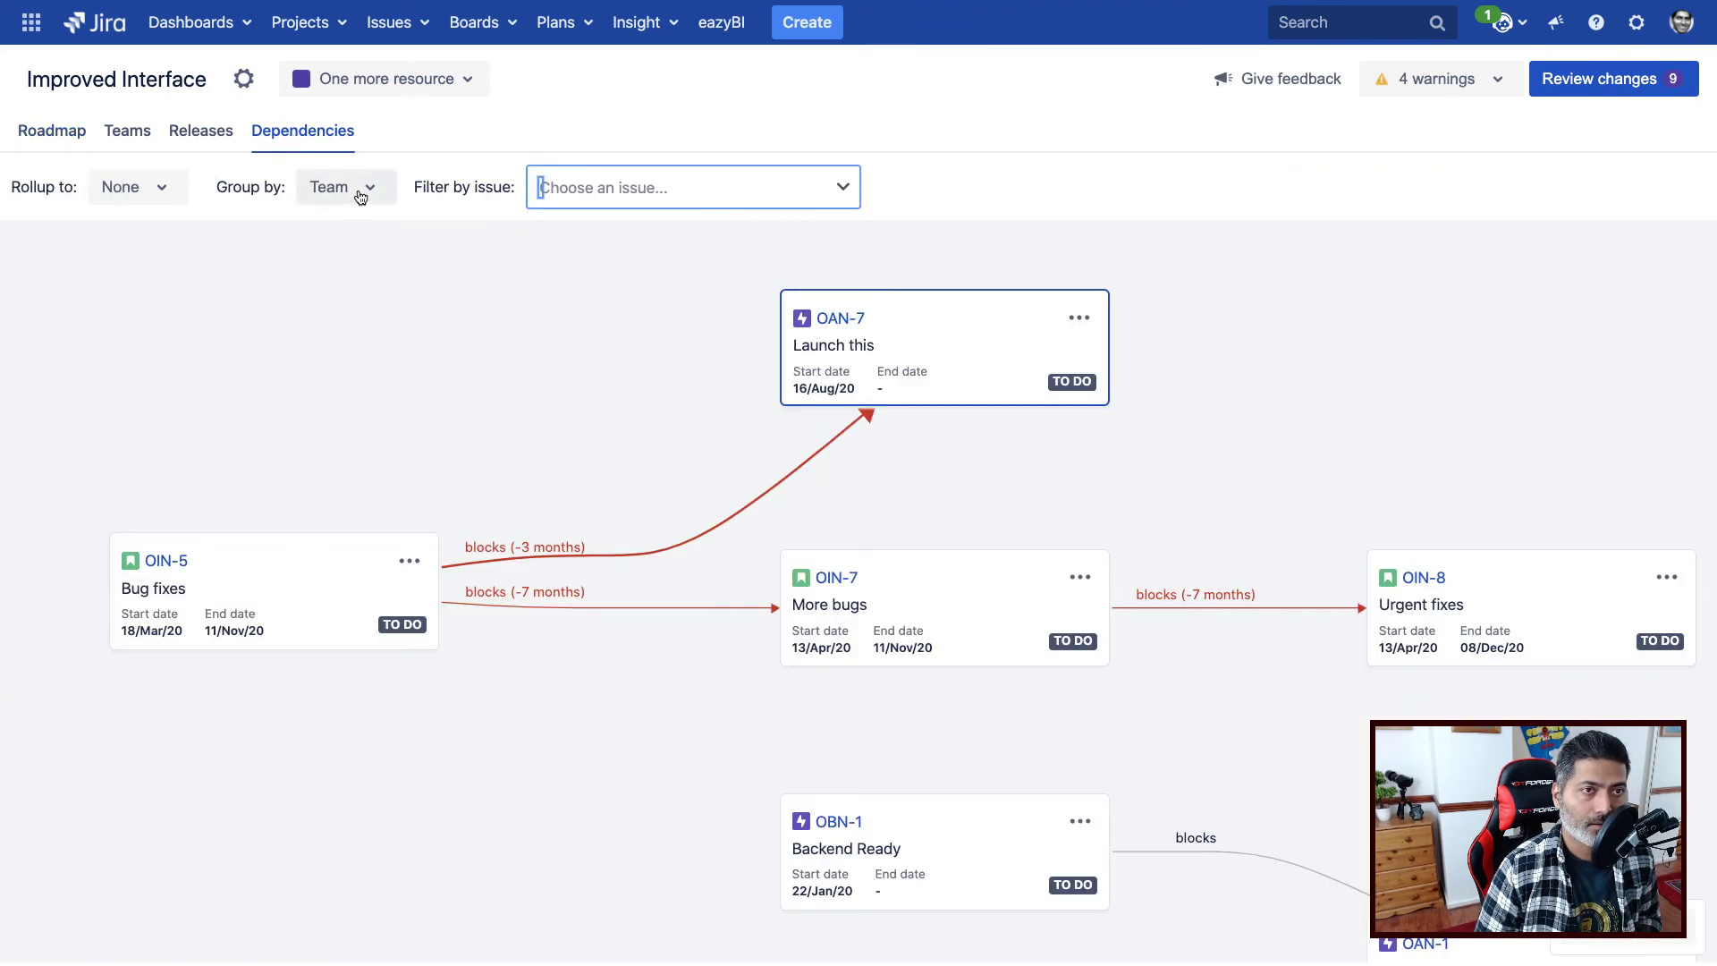
scroll(444, 334, left, 3)
scroll(445, 333, up, 1)
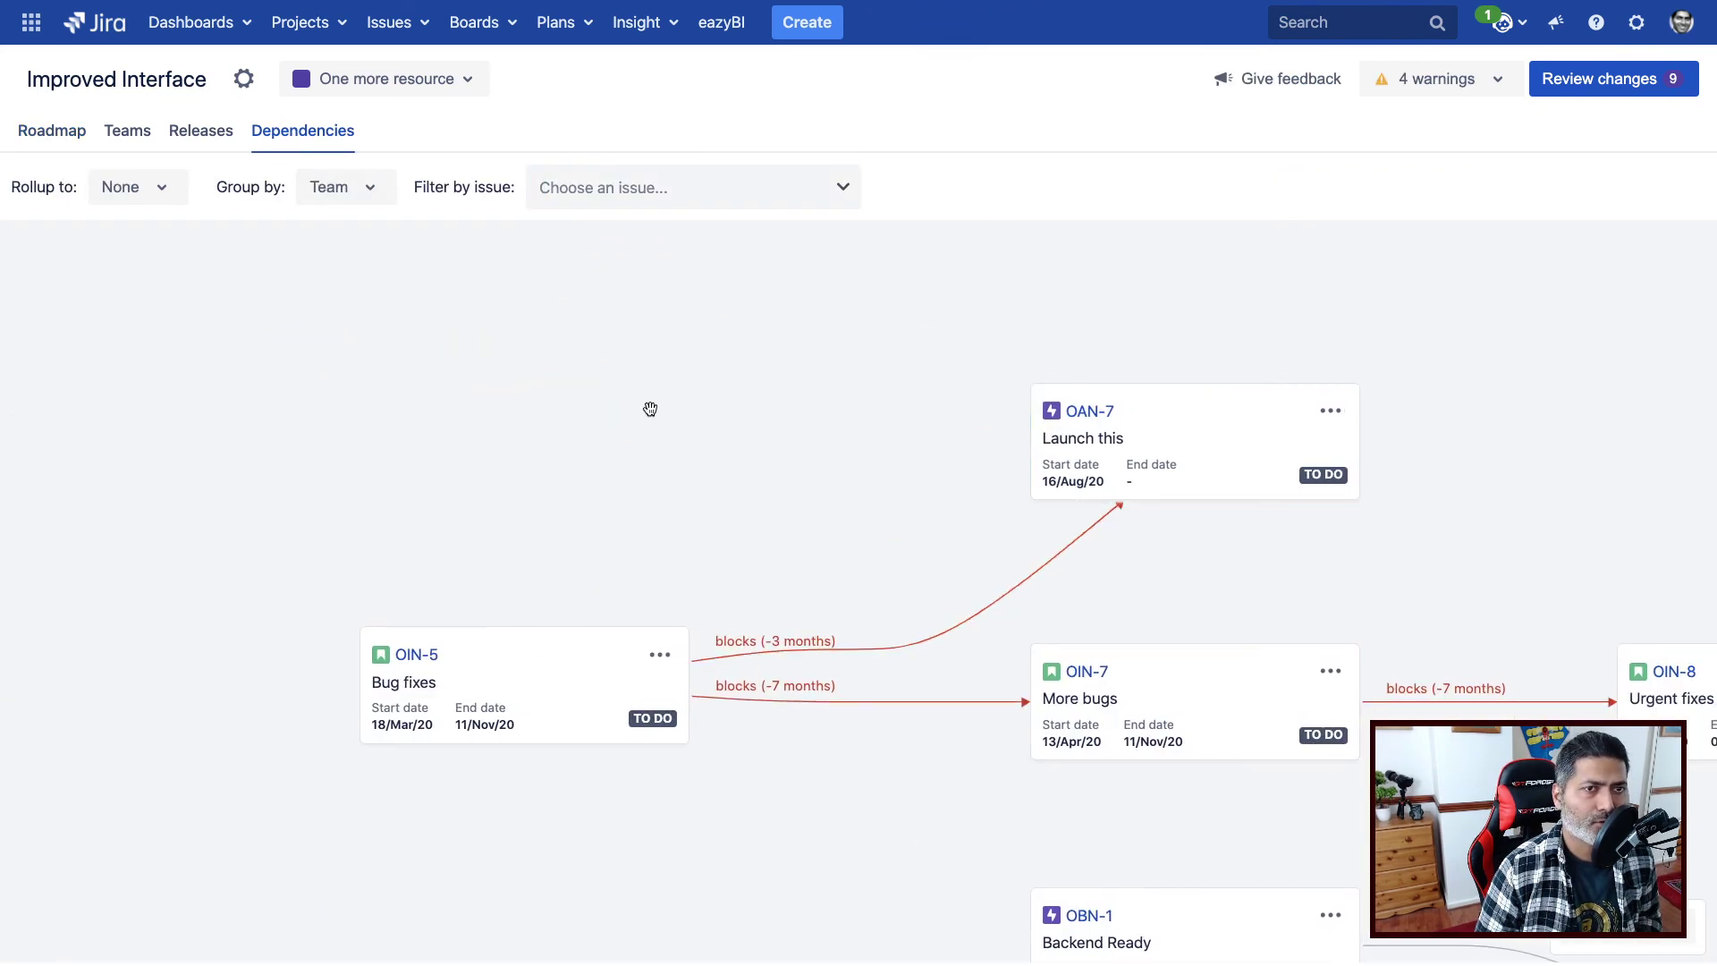
scroll(311, 280, right, 5)
scroll(310, 280, down, 2)
Step: Set Group by to None, then set it back to Team
click(349, 187)
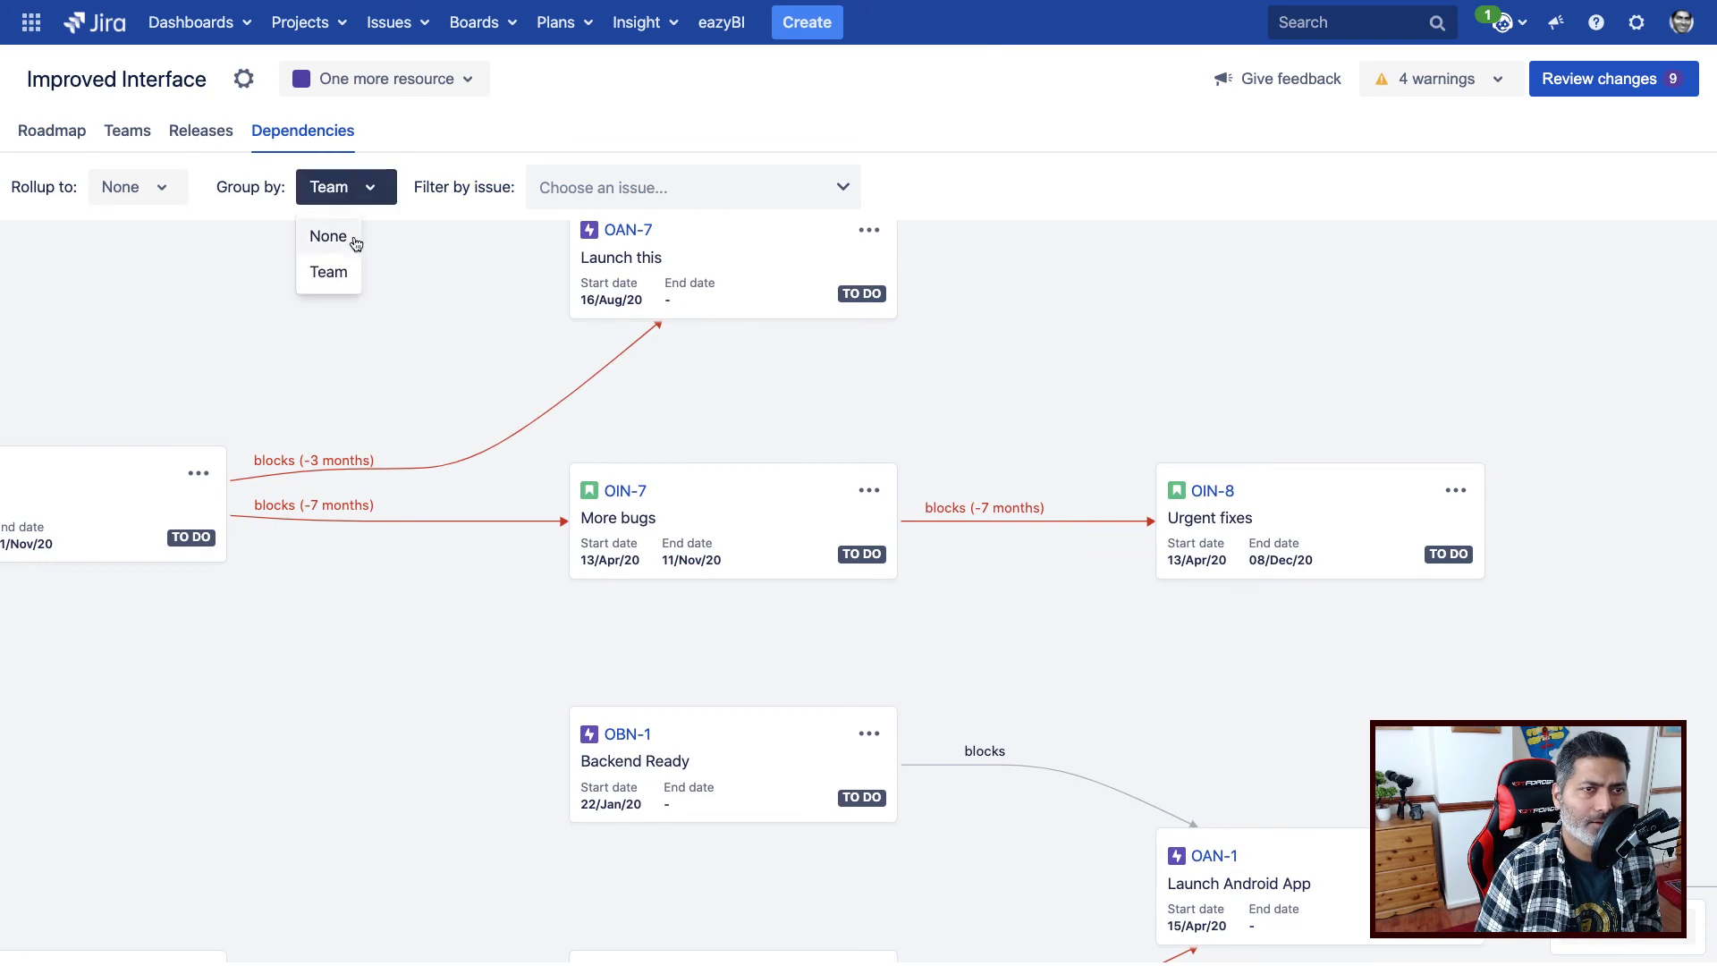
click(354, 239)
click(364, 193)
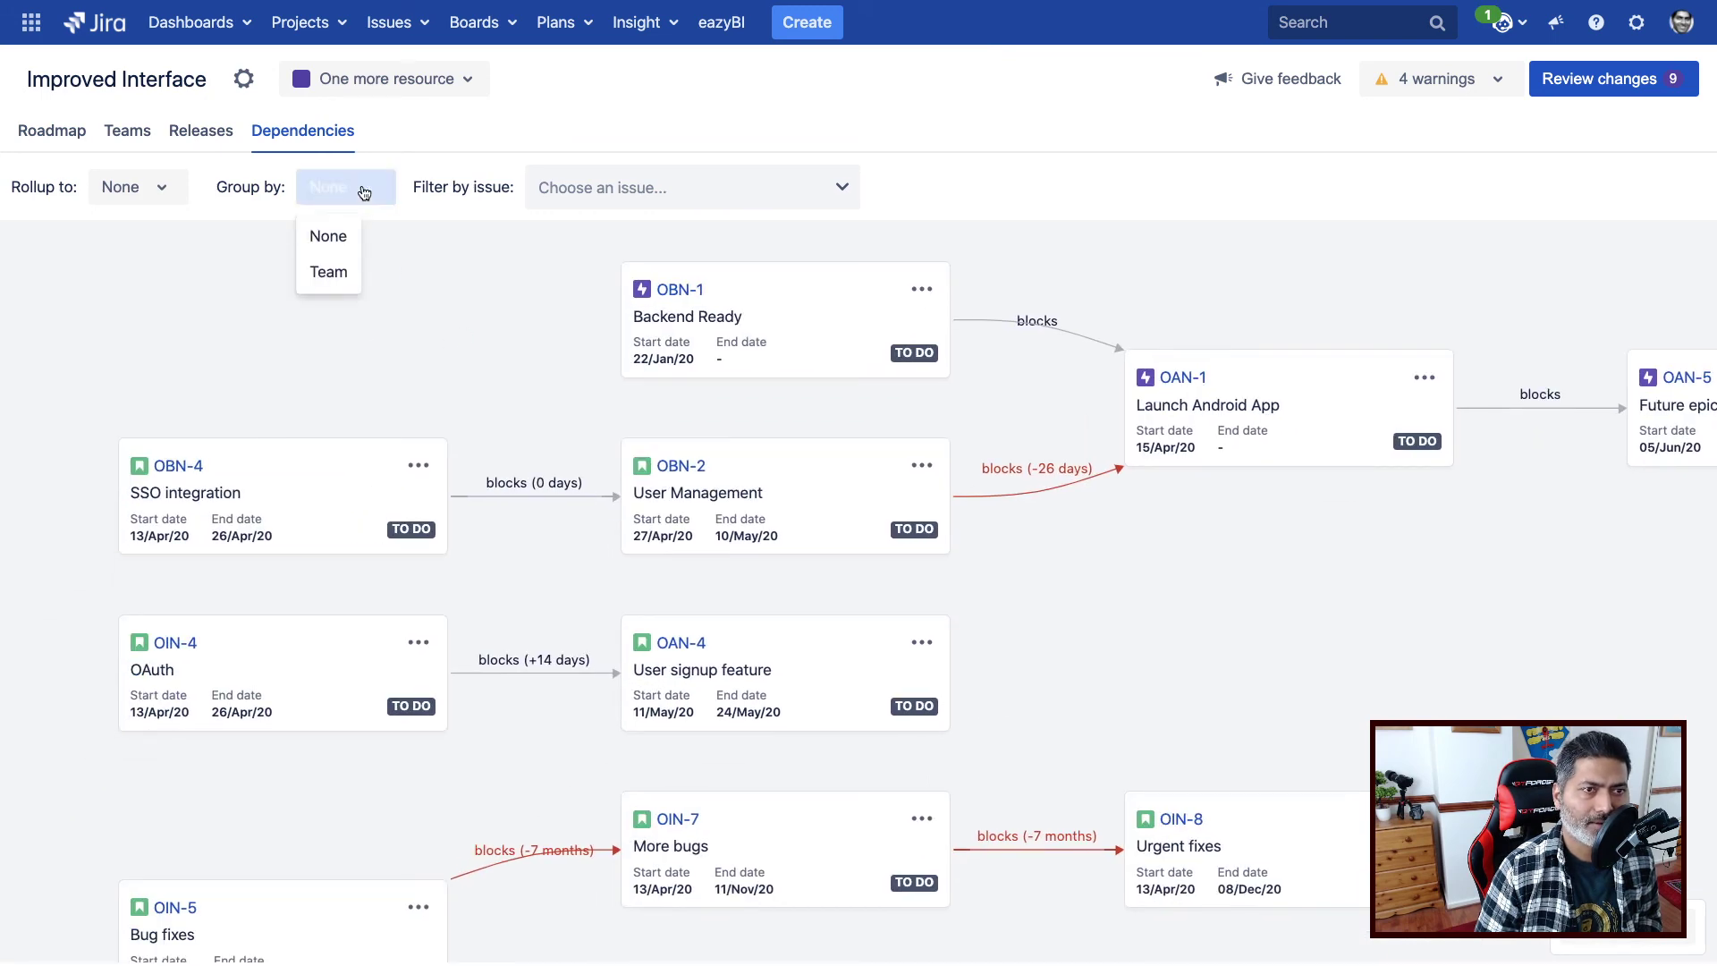
click(355, 272)
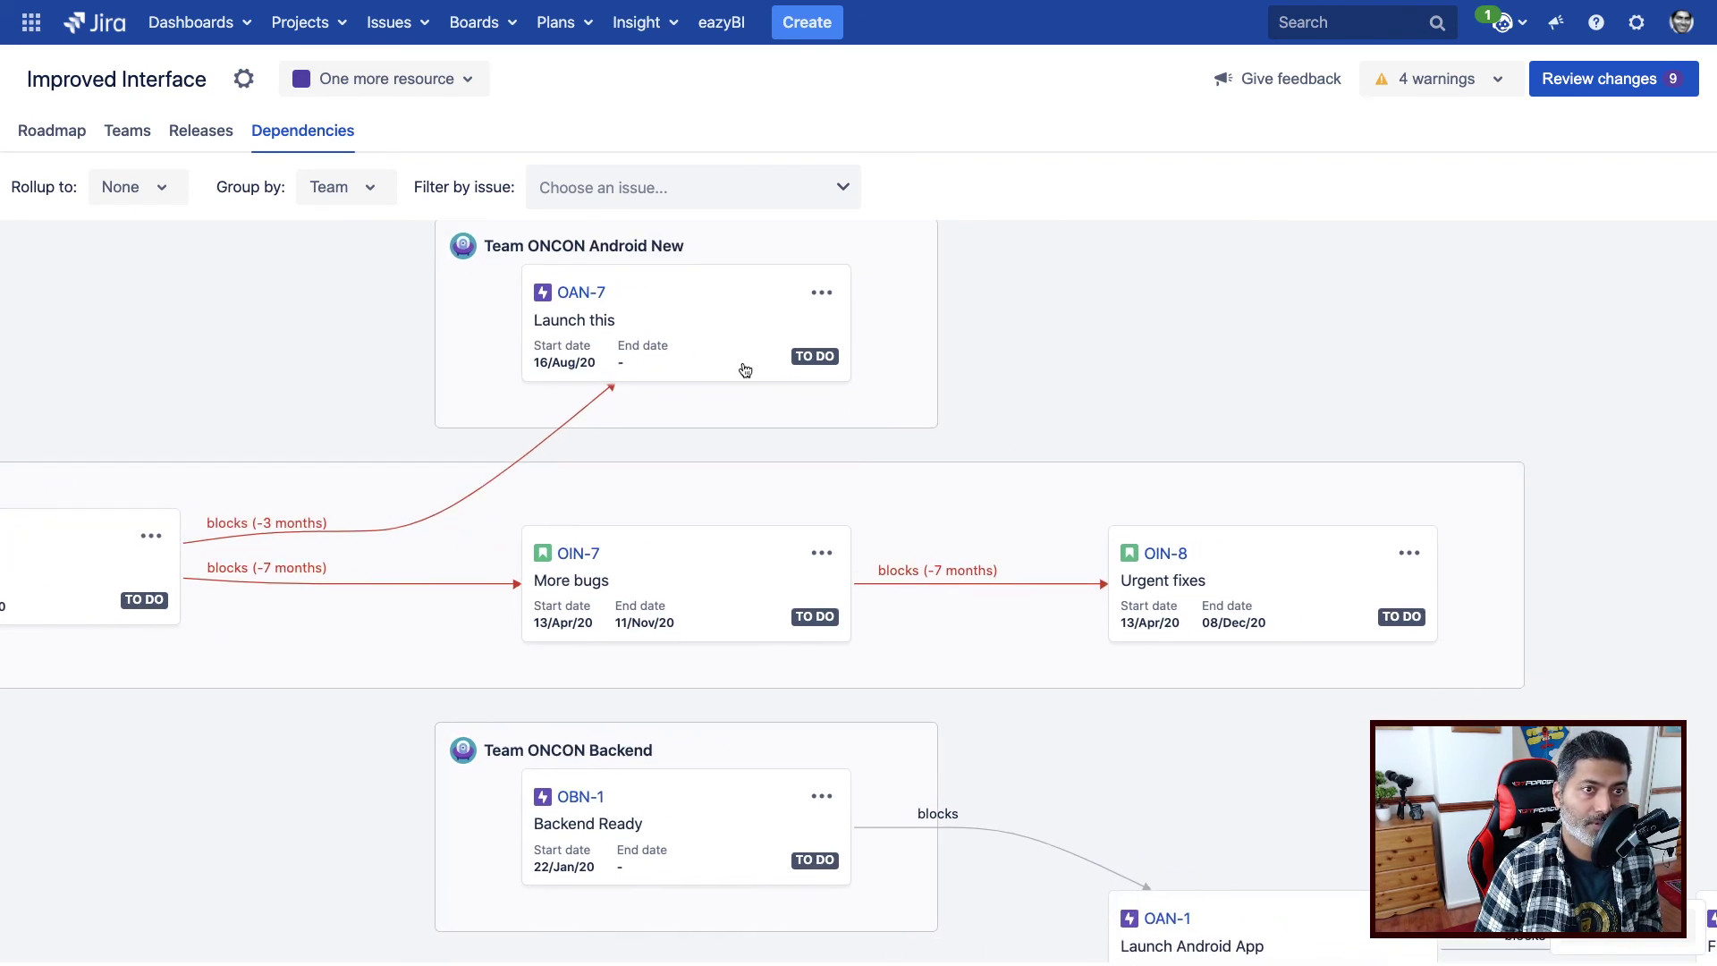
Step: Pan to the Team ONCON iOS New group and check the Rollup to options, leaving them unchanged
drag(962, 393, 1189, 384)
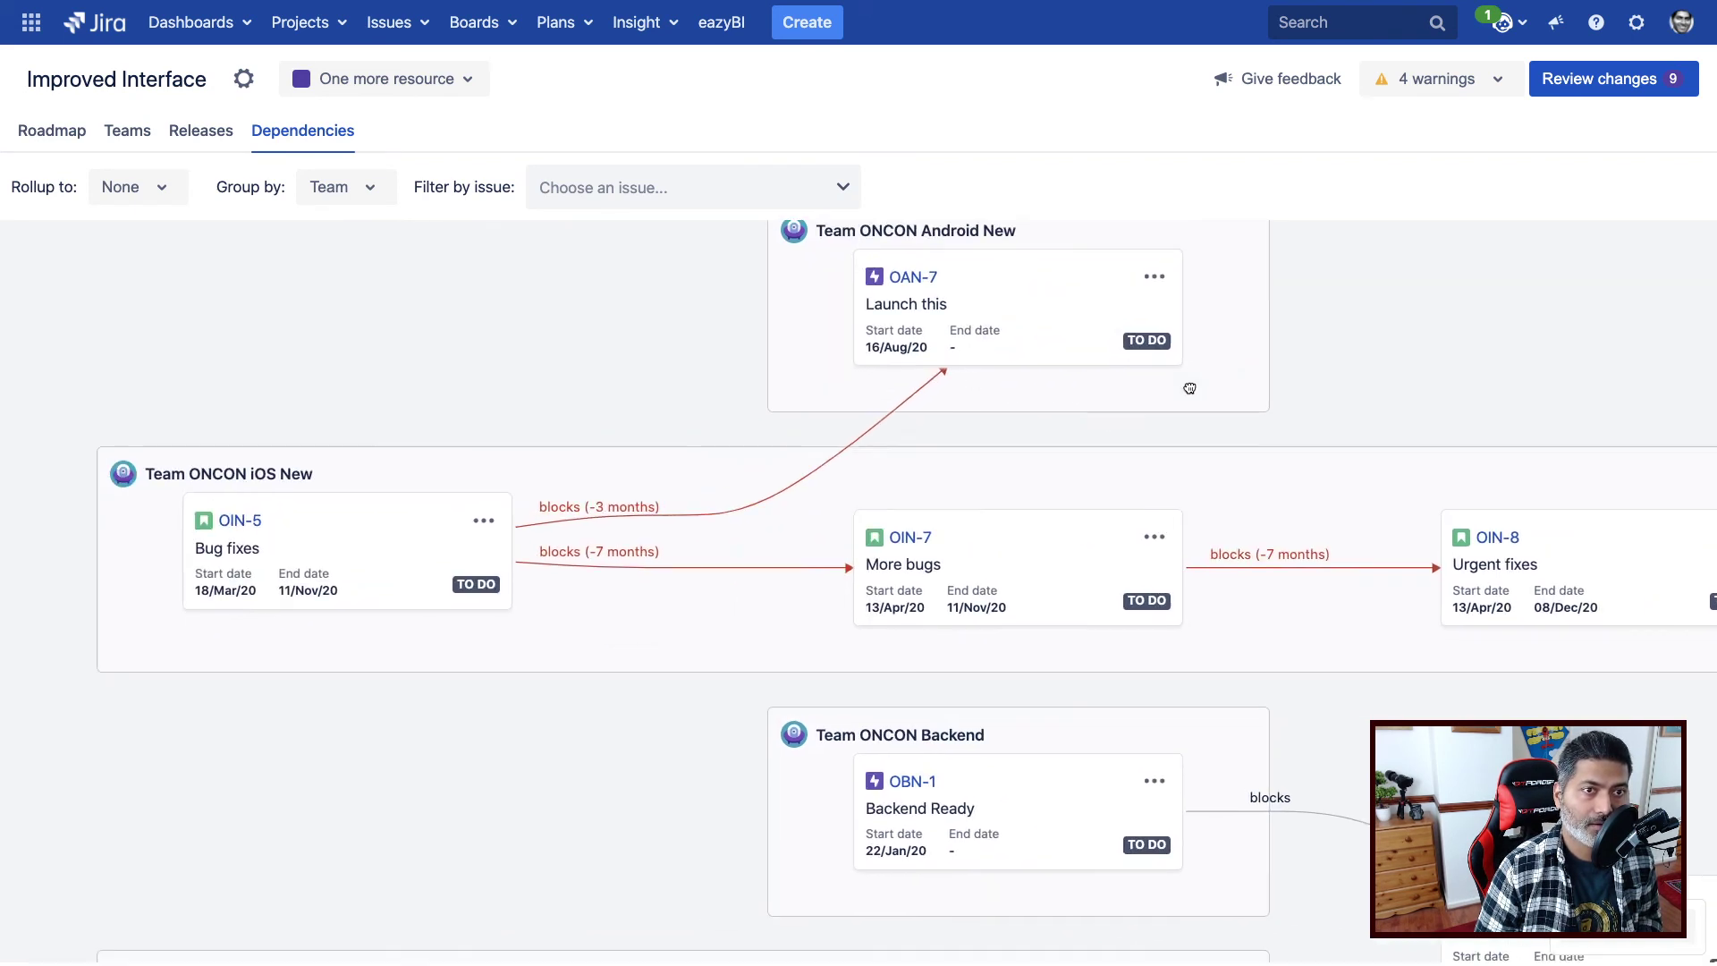
click(223, 523)
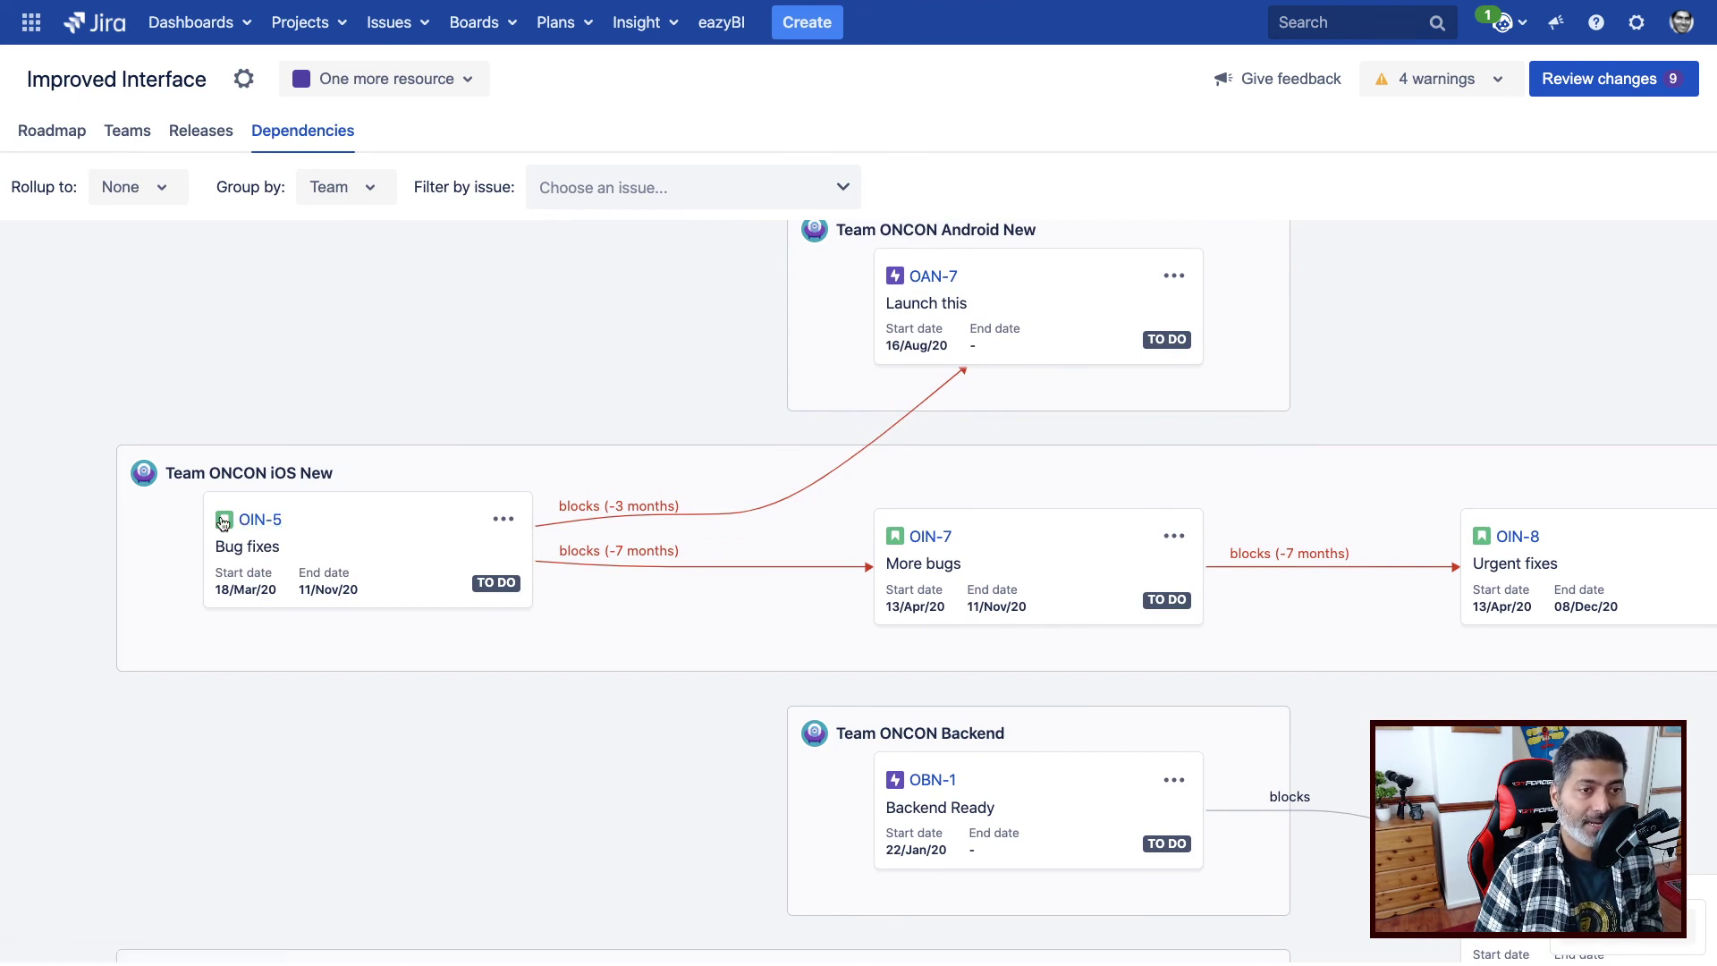
click(165, 188)
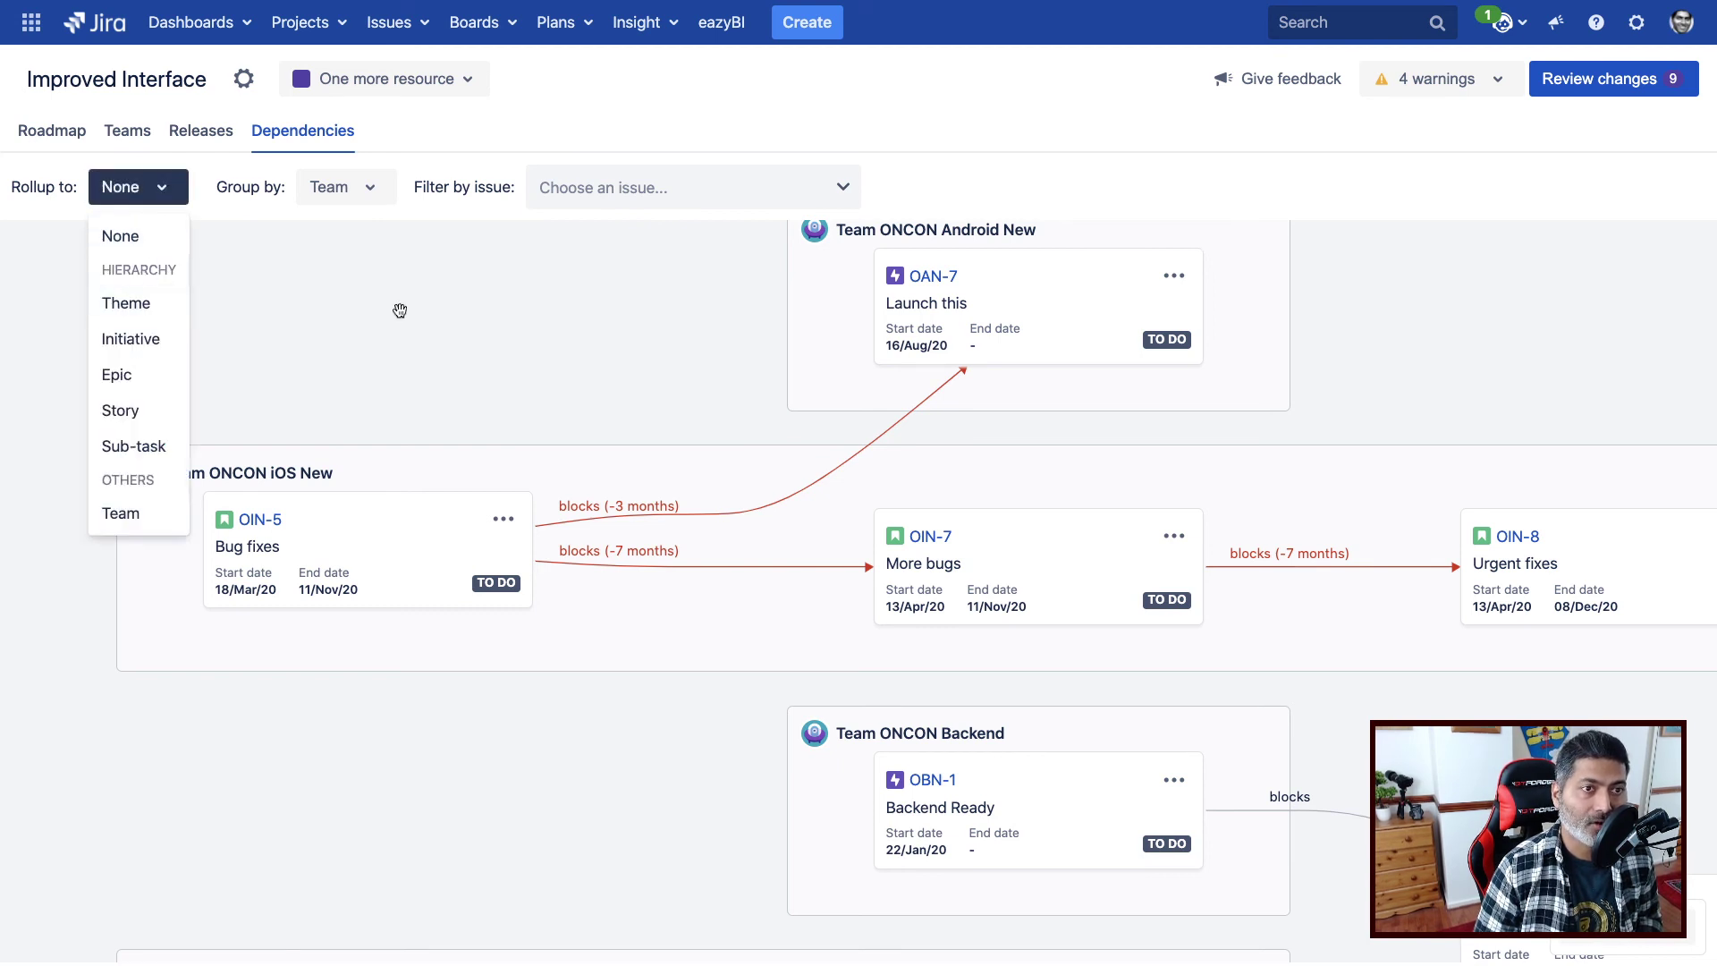
click(398, 444)
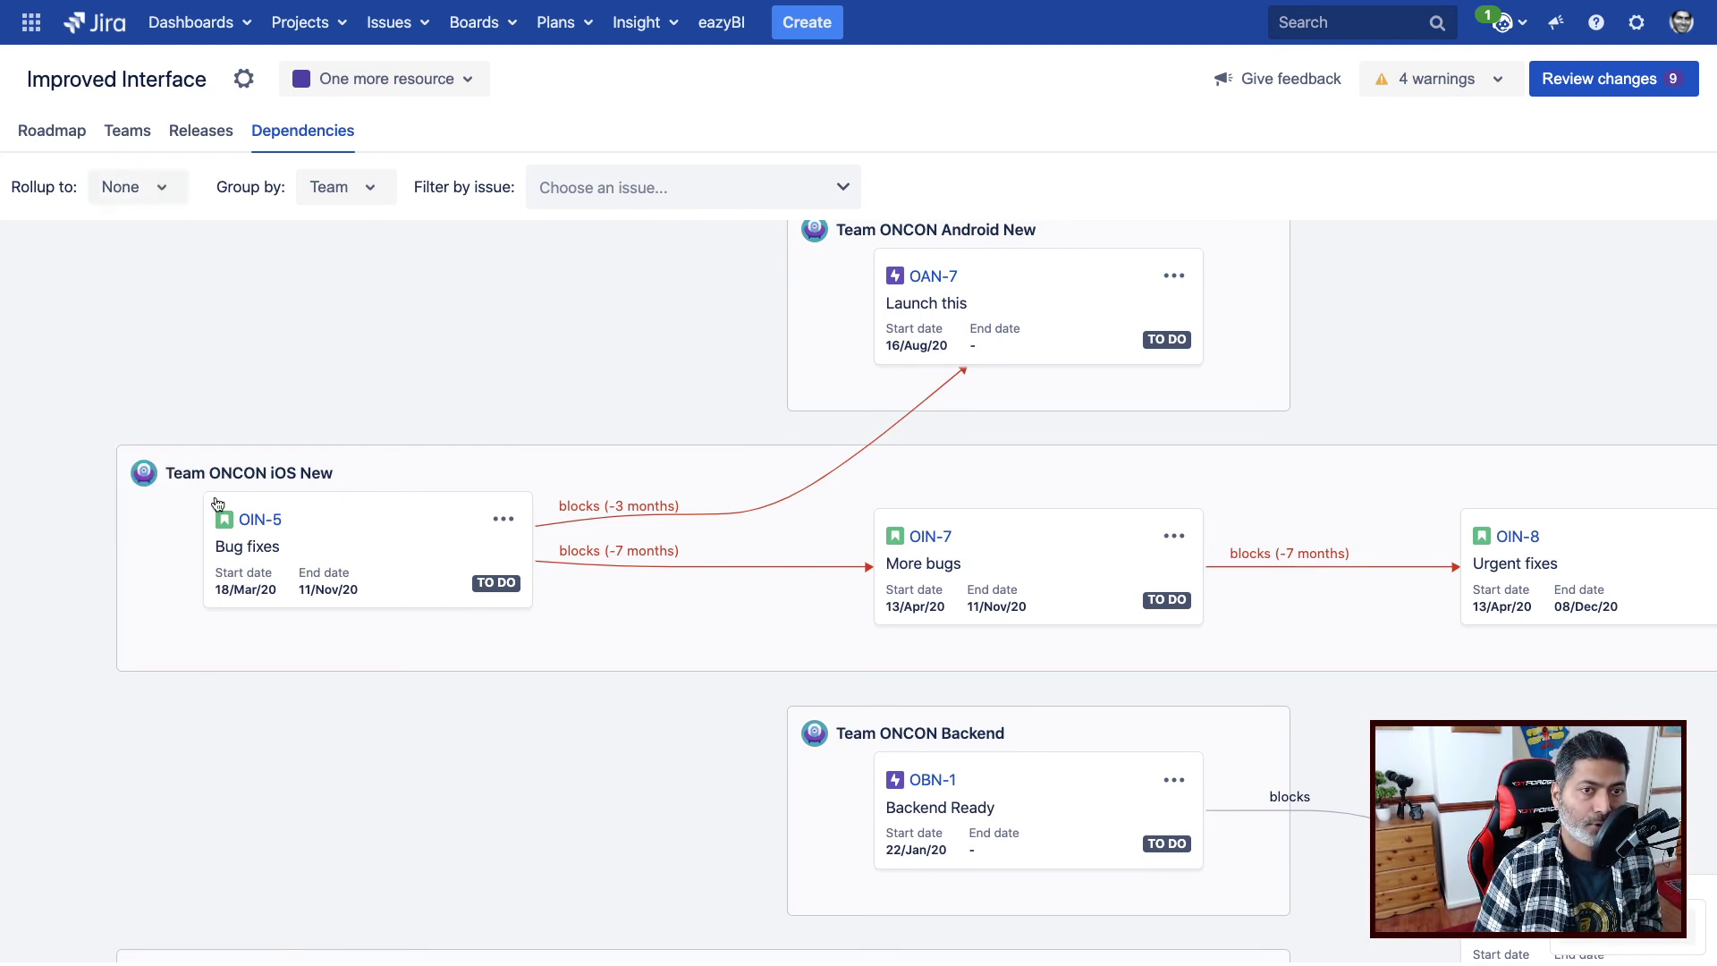
drag(547, 706, 319, 667)
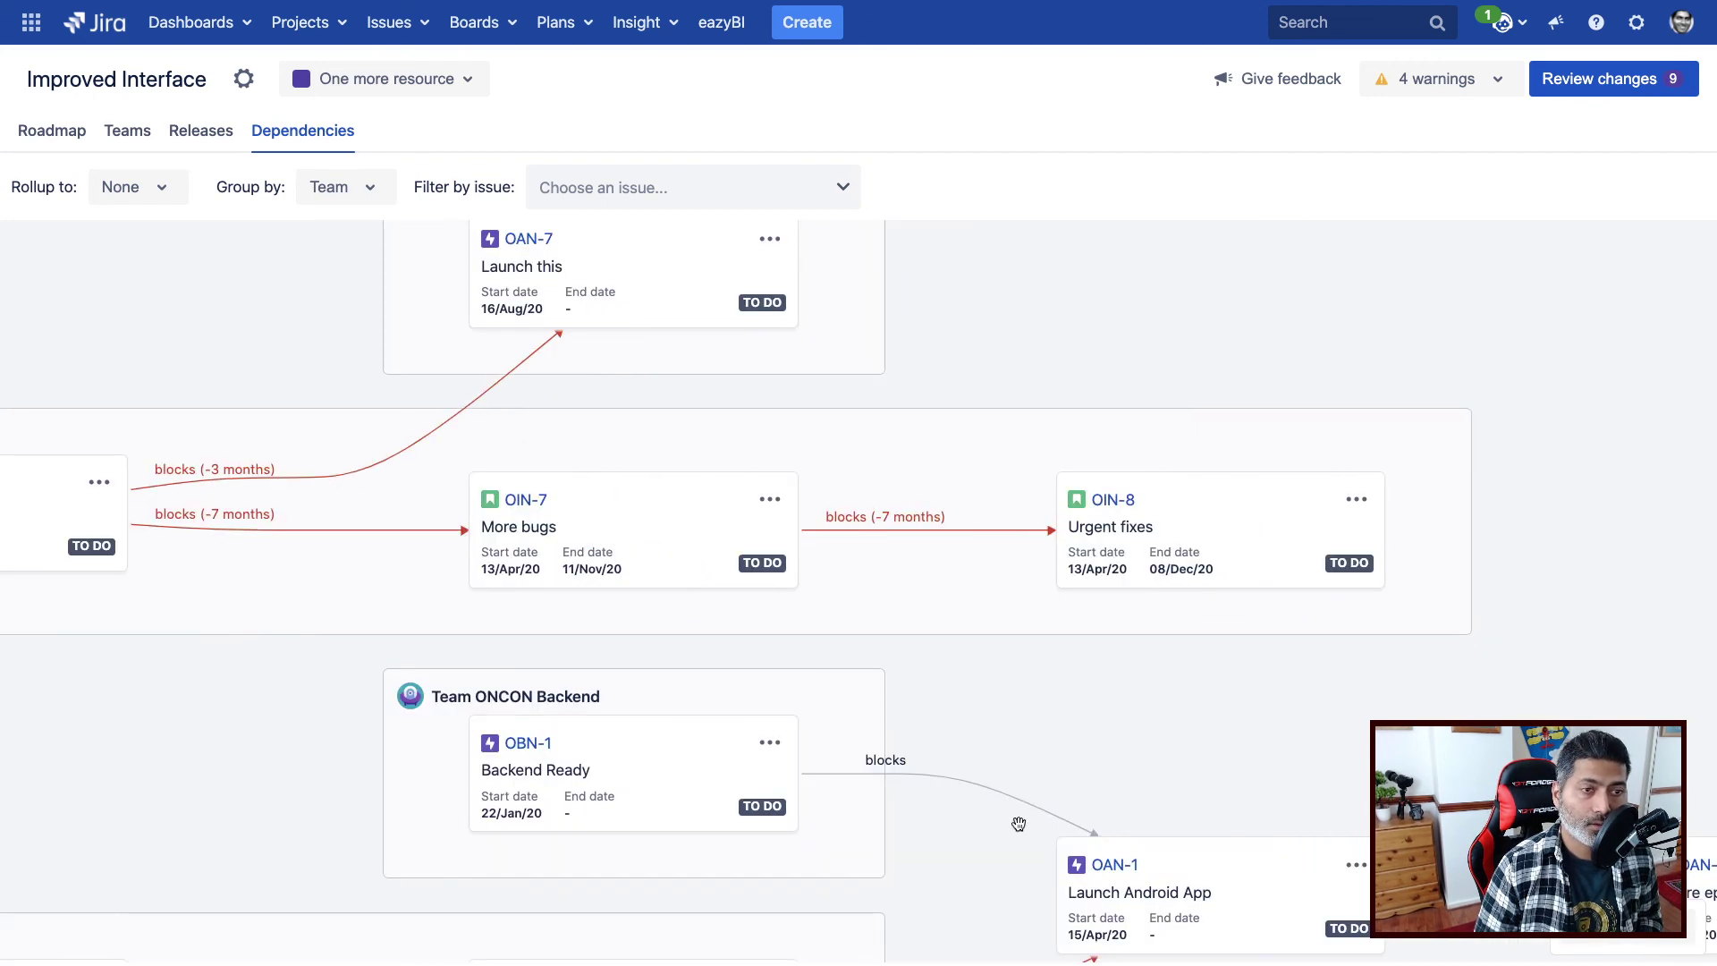
drag(1101, 803, 916, 586)
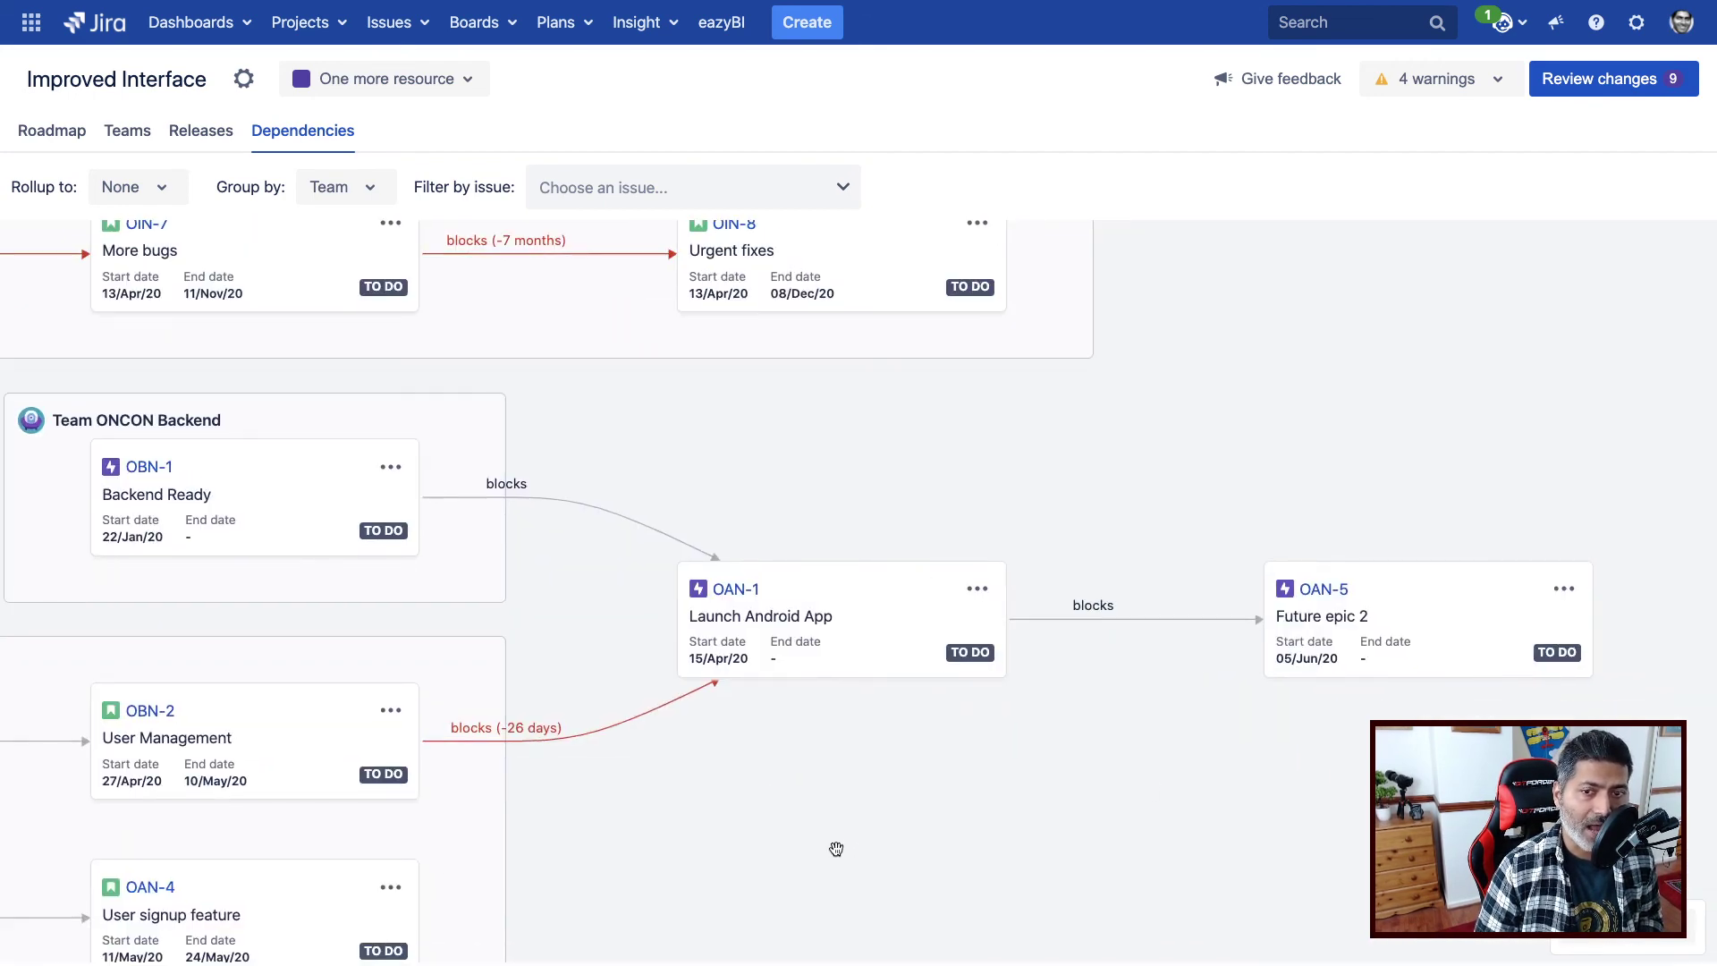
drag(836, 847, 956, 761)
click(1617, 936)
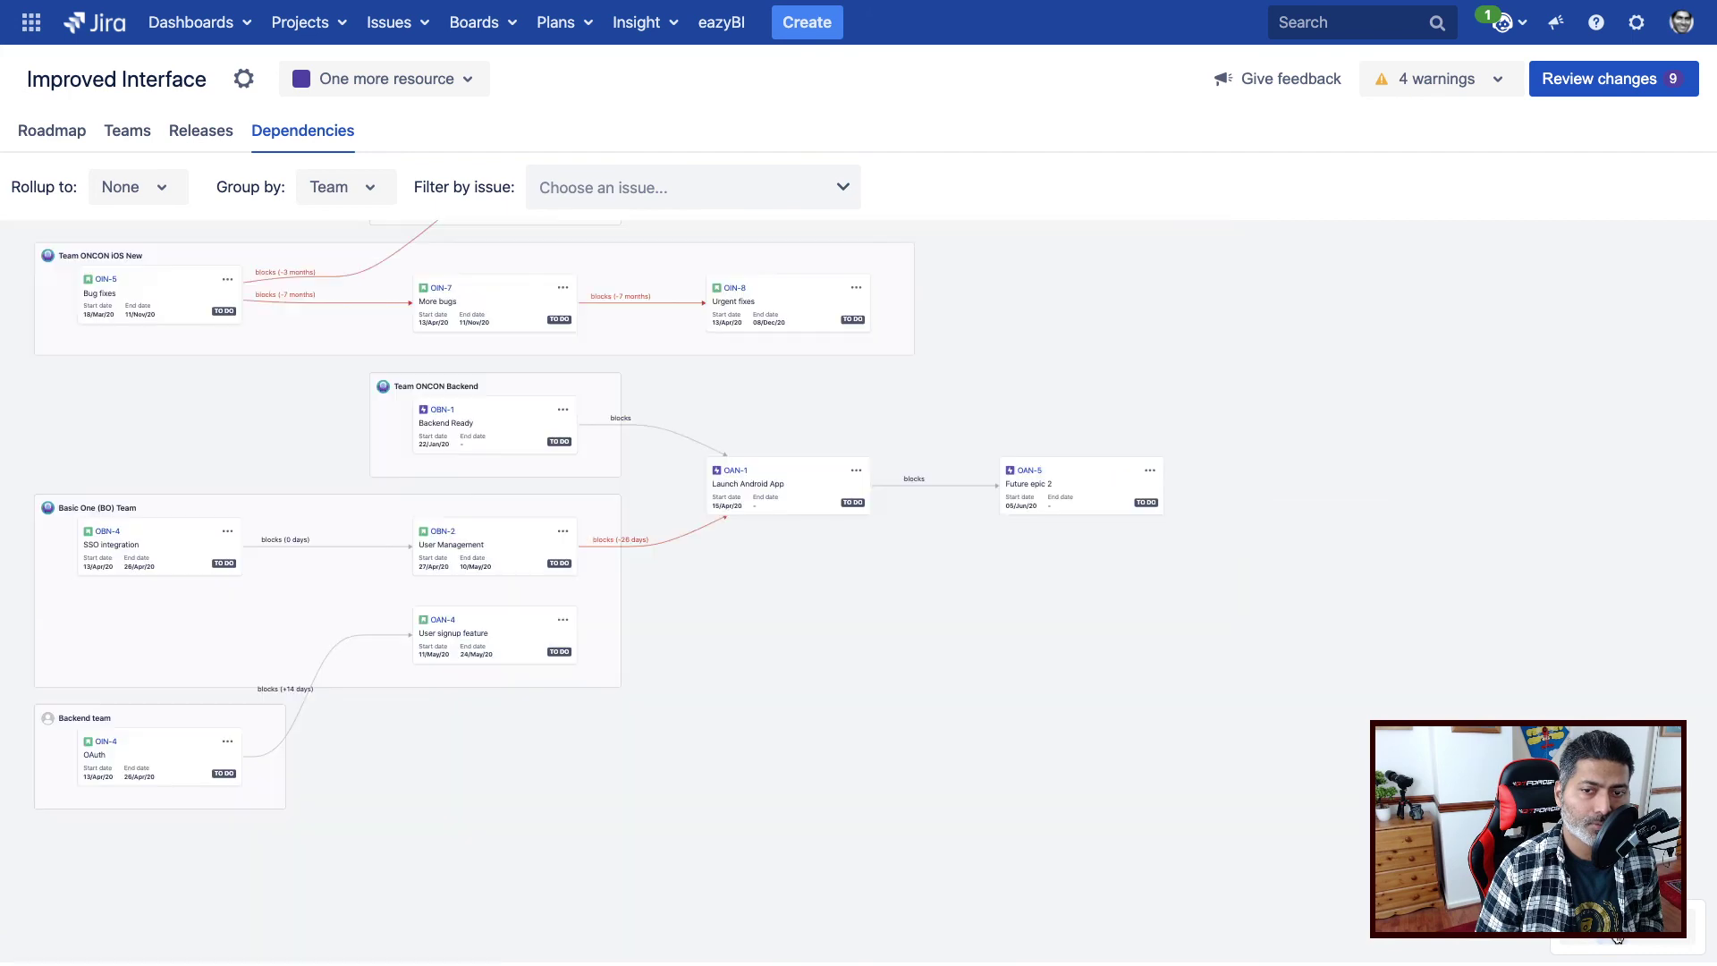
drag(902, 708, 1248, 903)
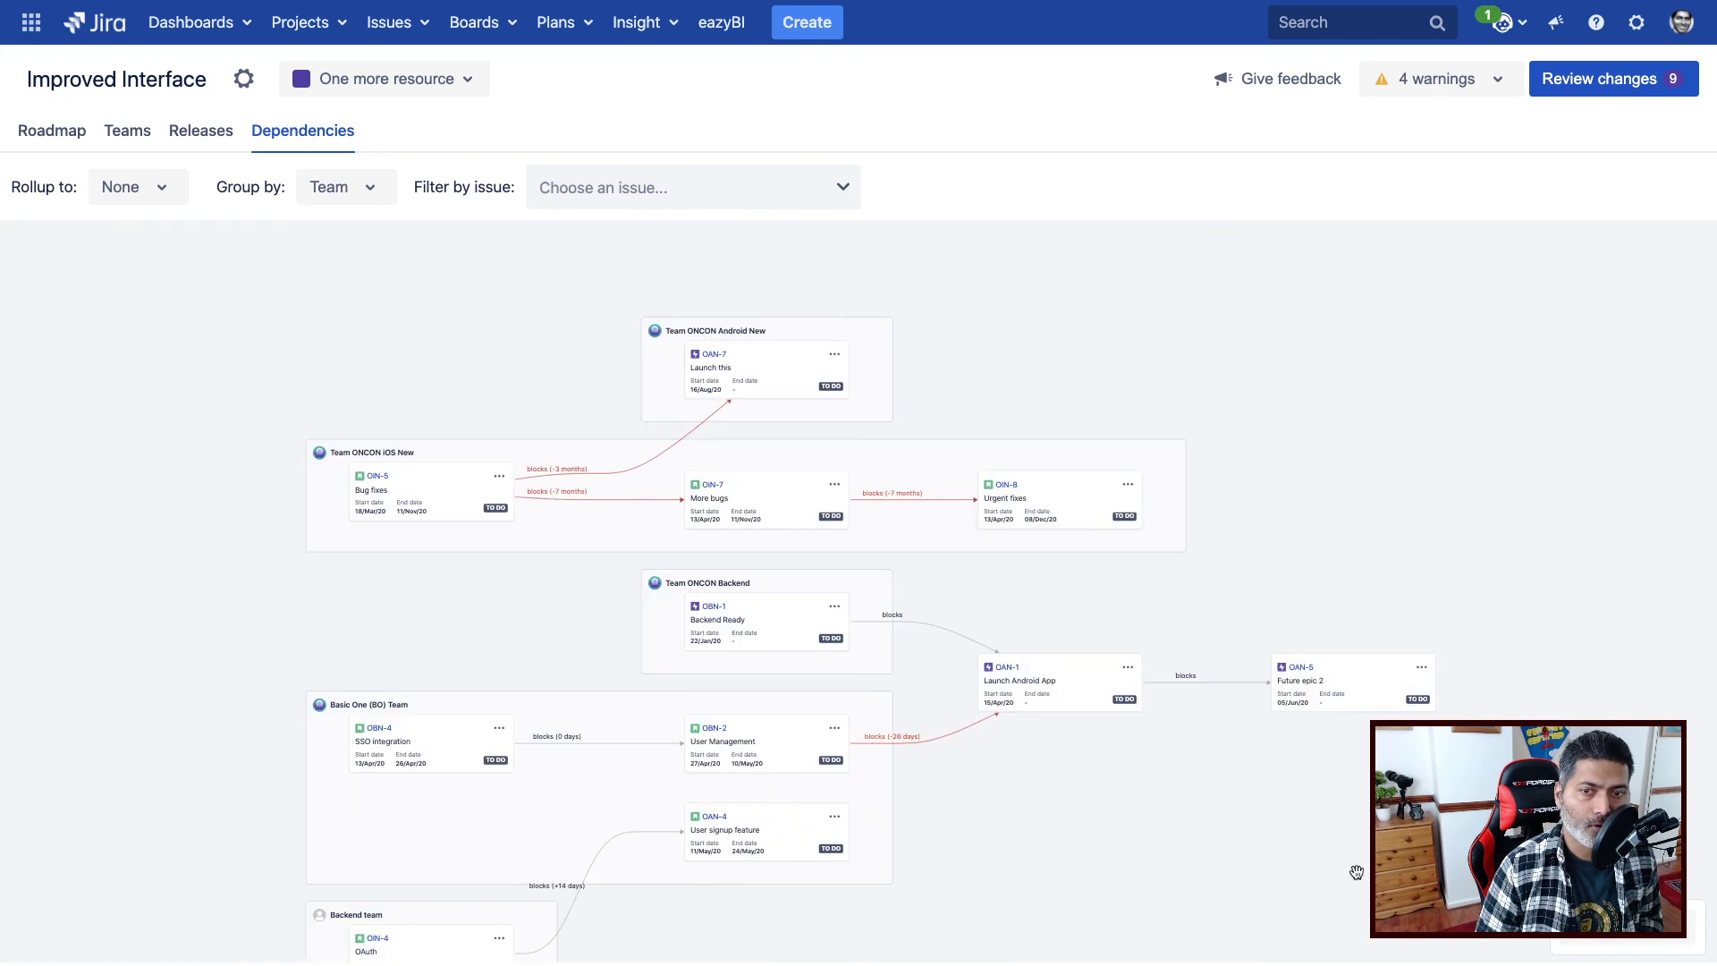
click(1592, 937)
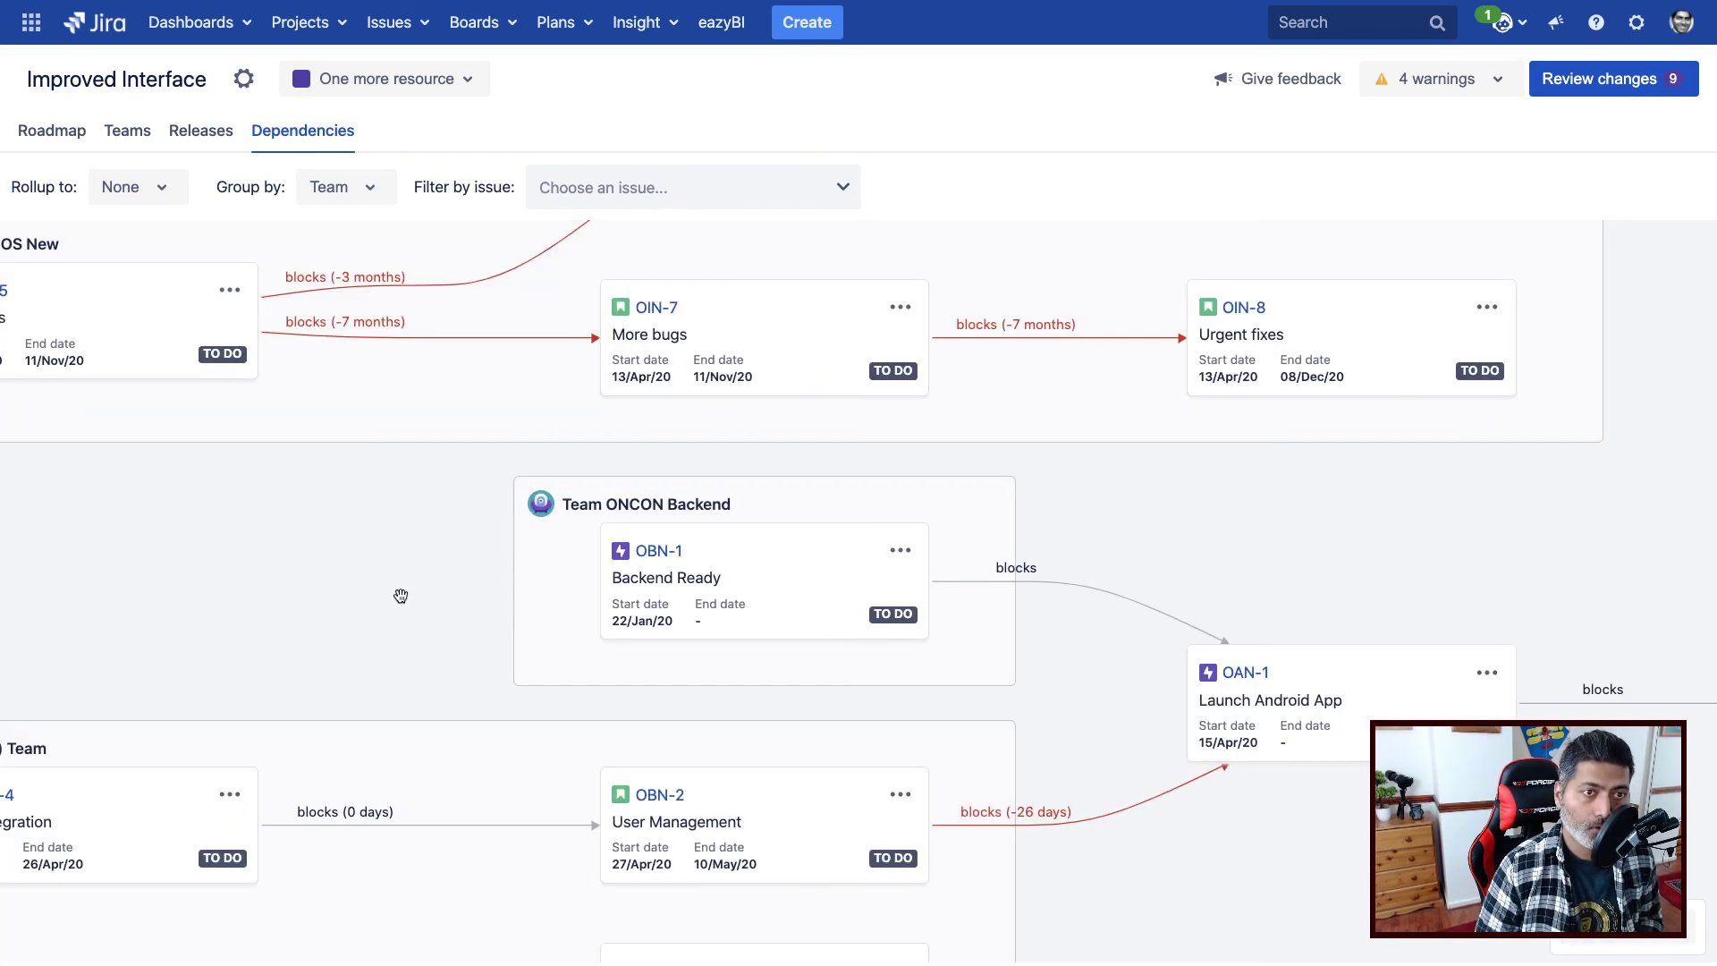
drag(433, 641, 700, 850)
click(1610, 937)
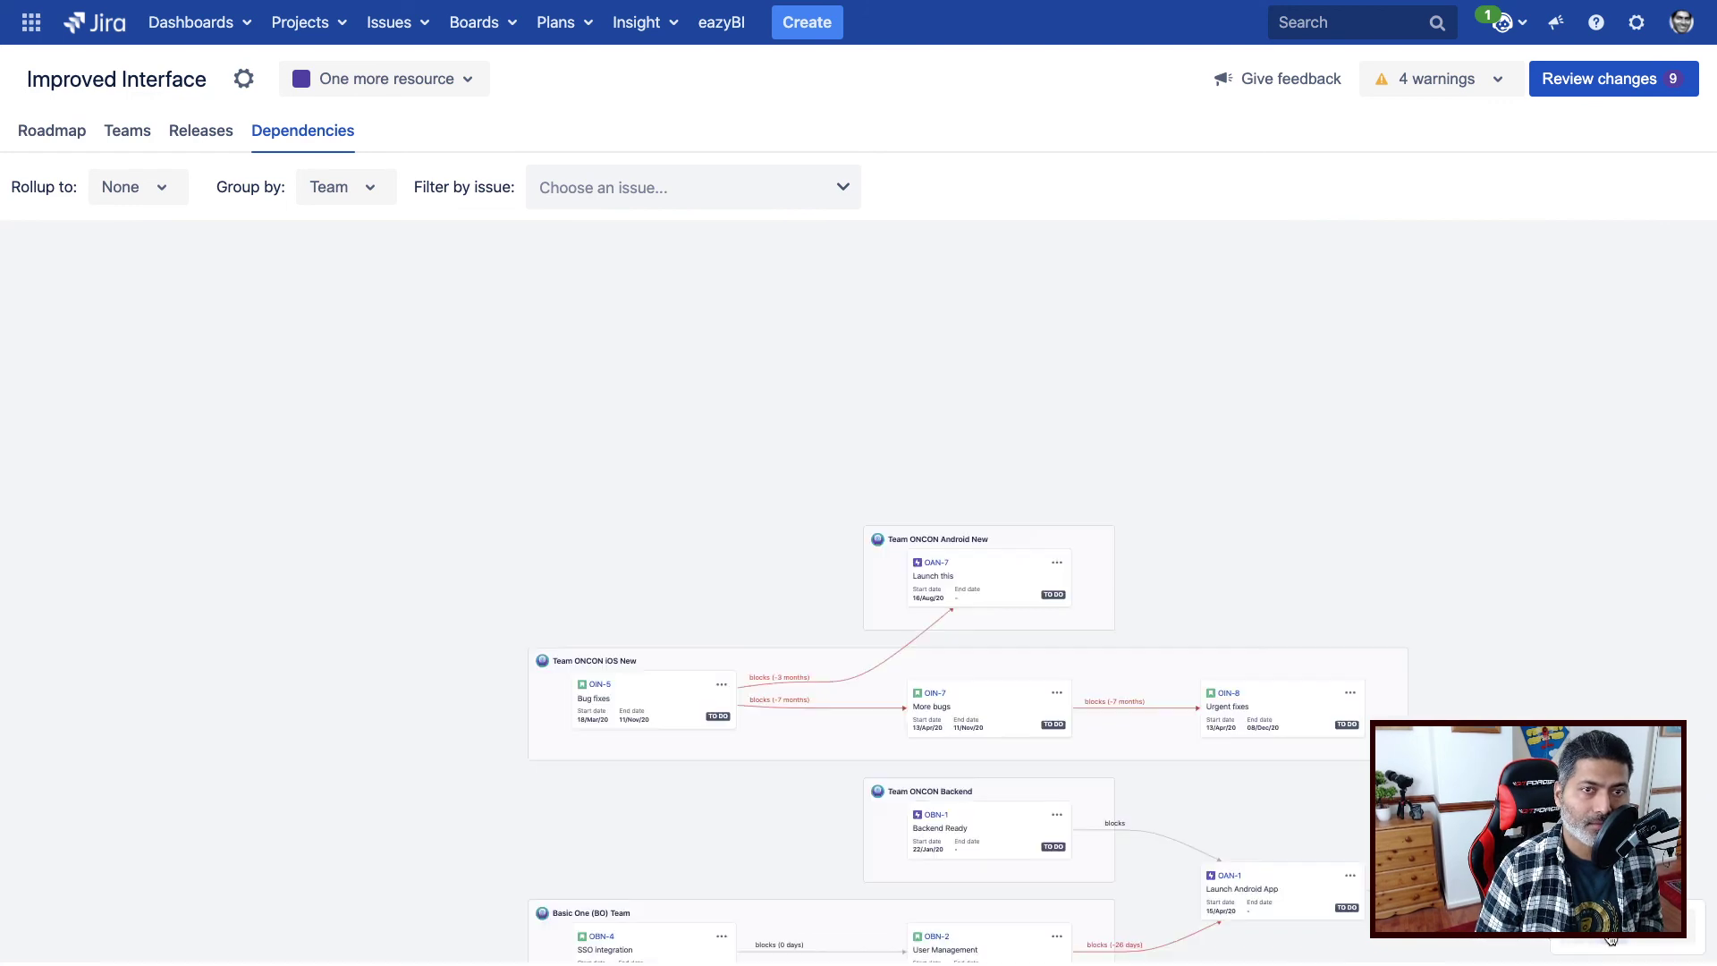
drag(1360, 613, 1152, 407)
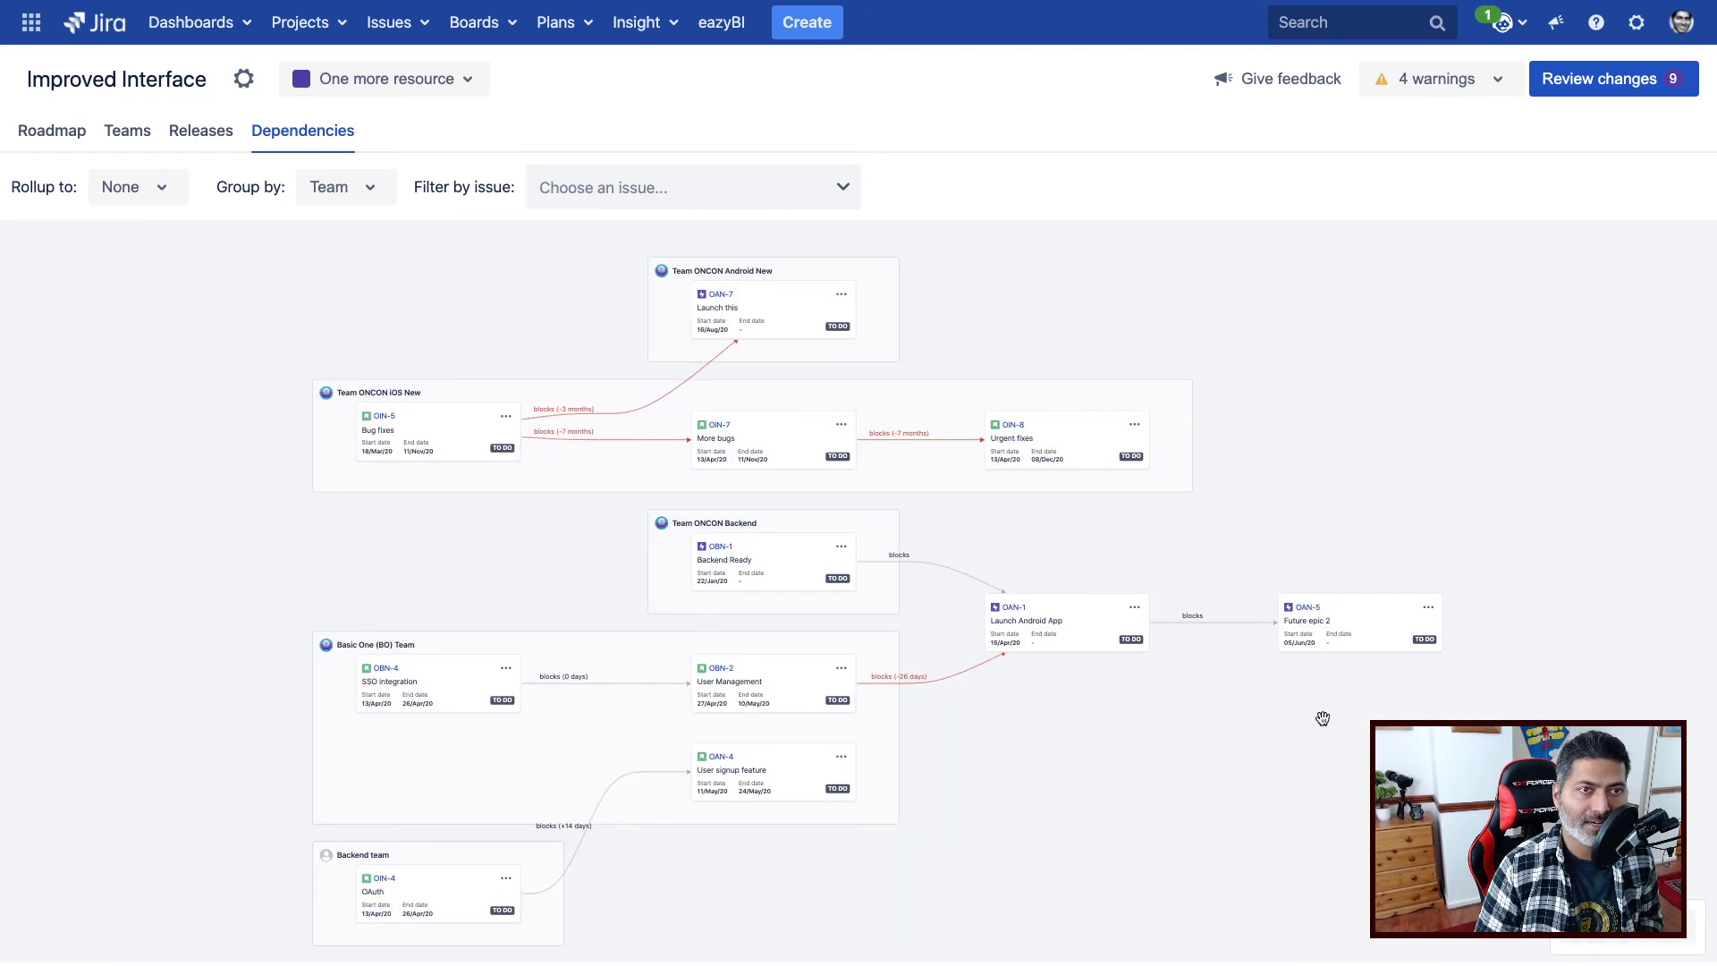
click(1583, 936)
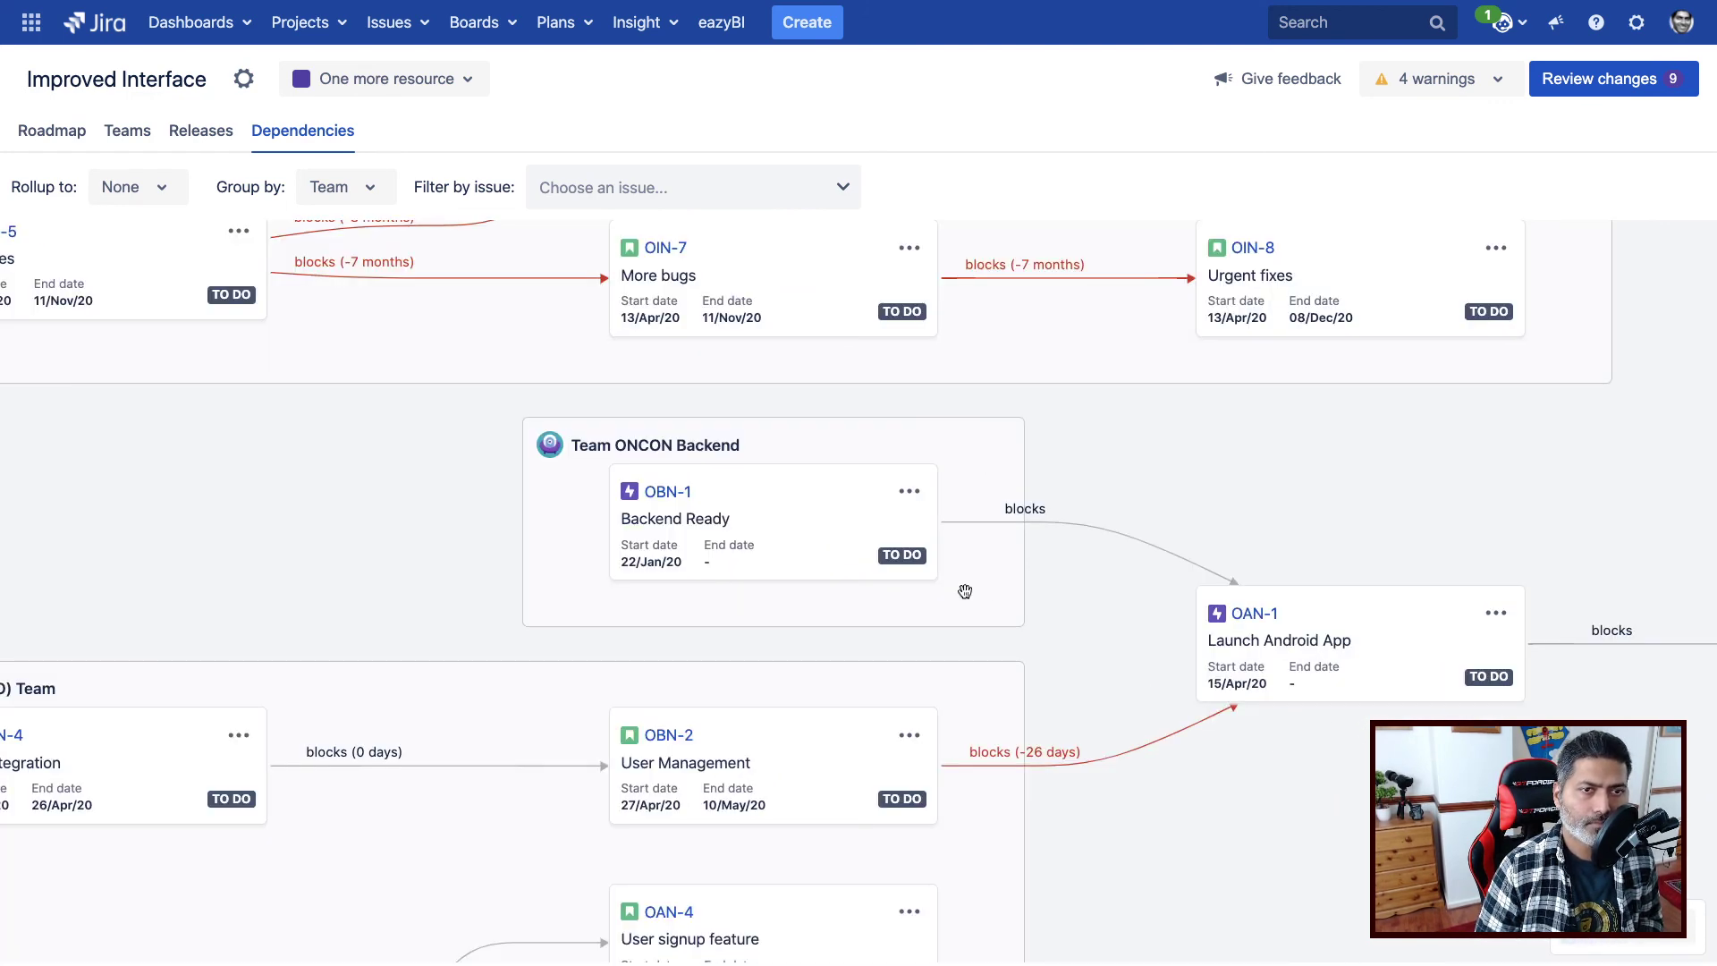
drag(965, 592, 1310, 774)
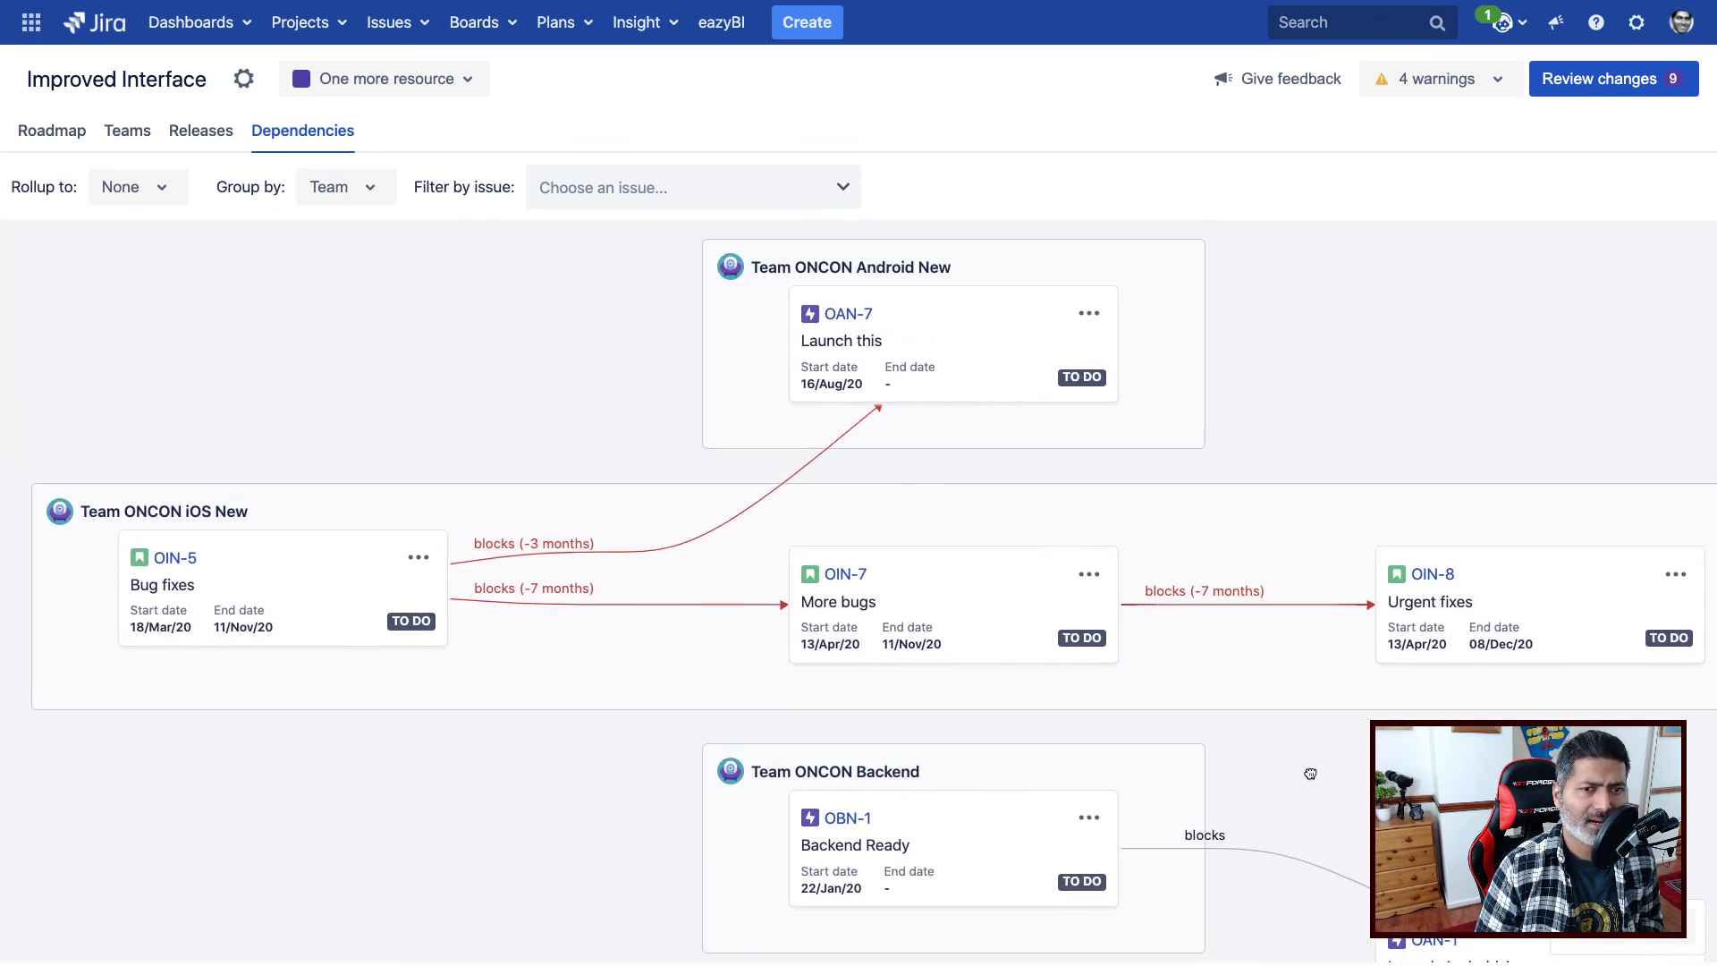
Step: Set Group by to None so cards like SSO integration and Backend Ready show without team boxes
click(371, 190)
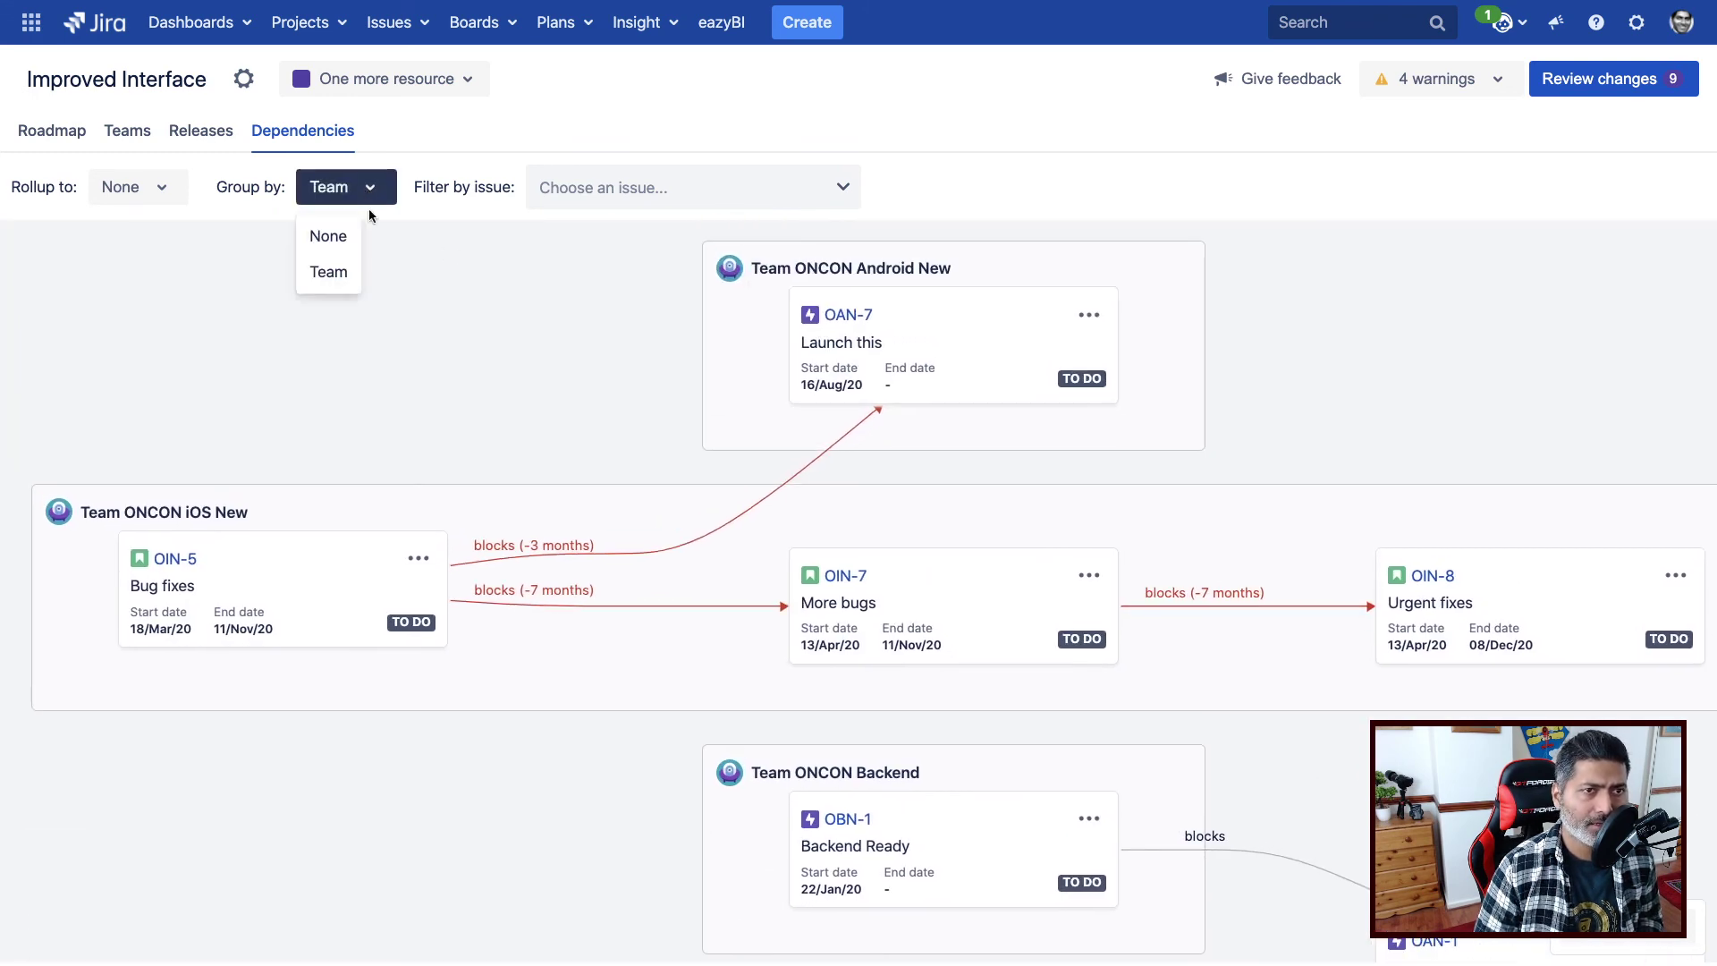
click(340, 238)
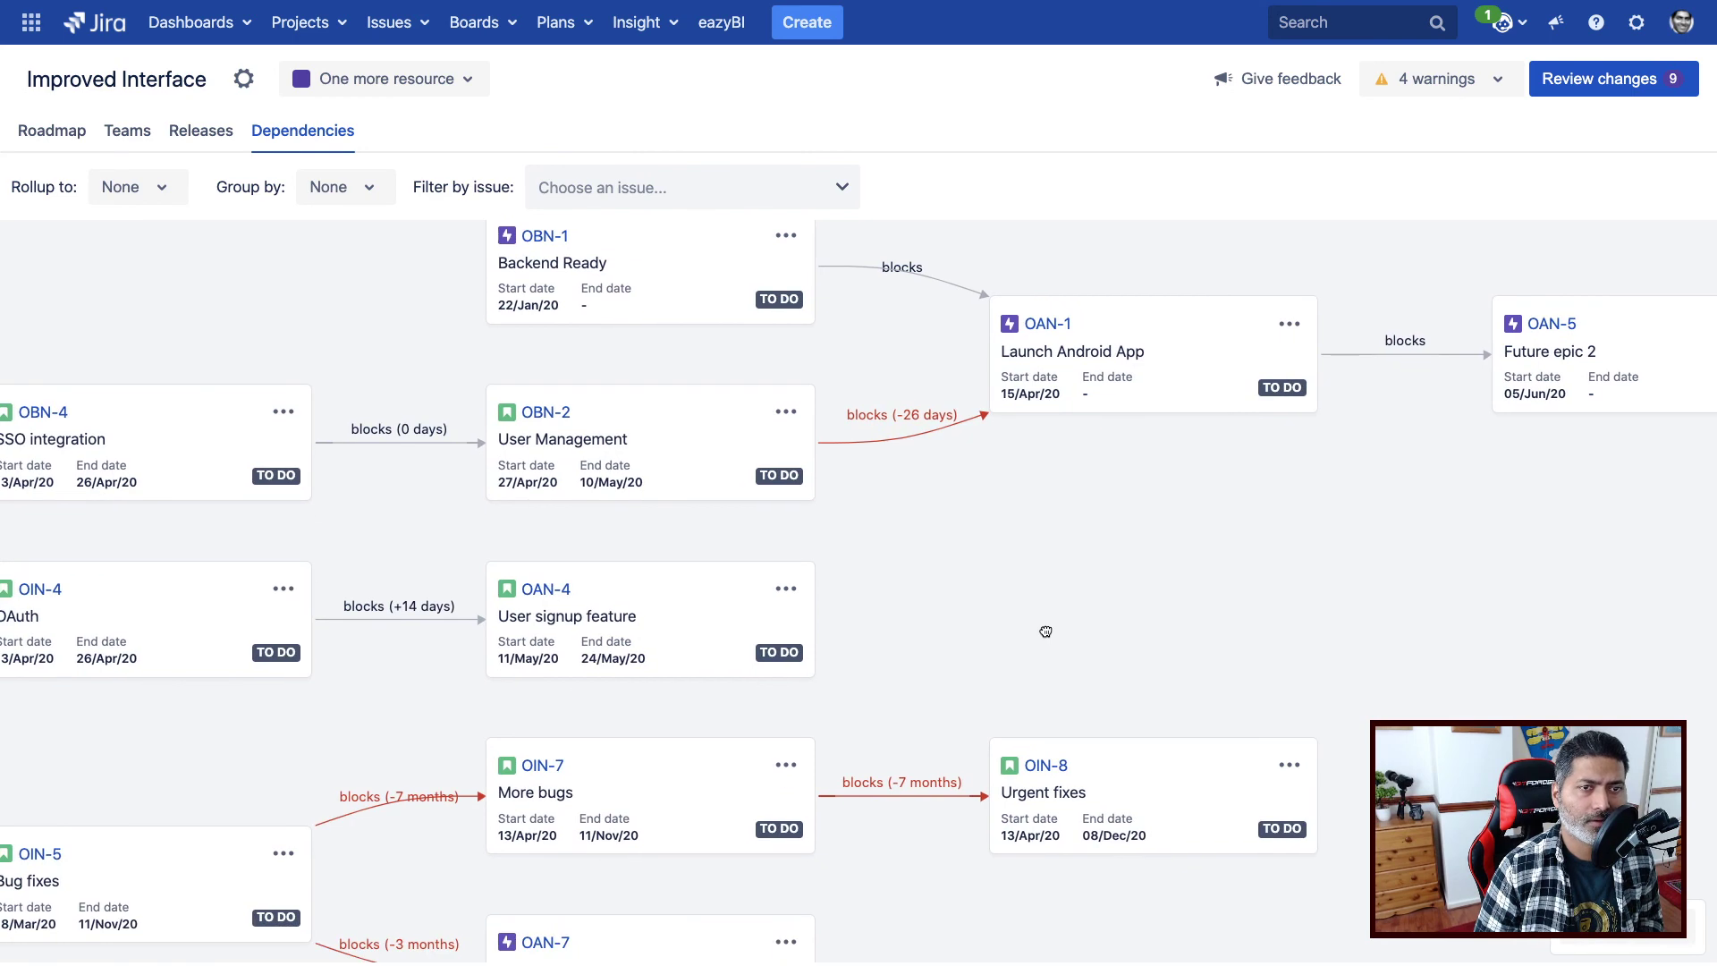
drag(1045, 632, 1094, 652)
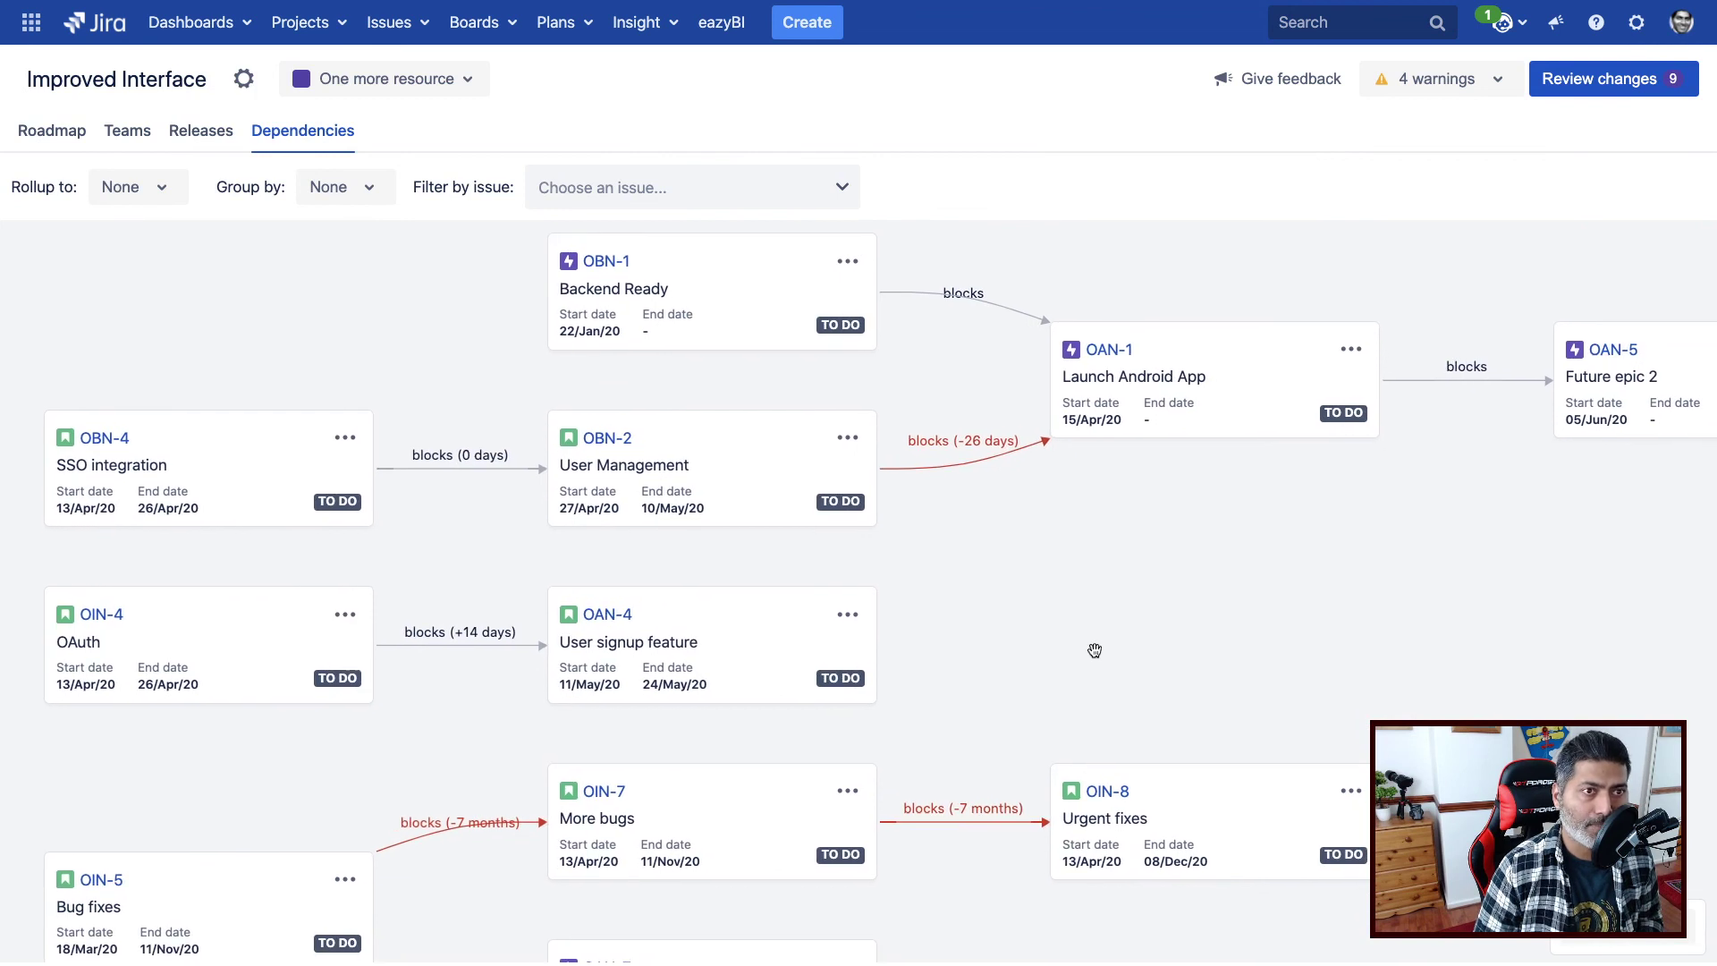